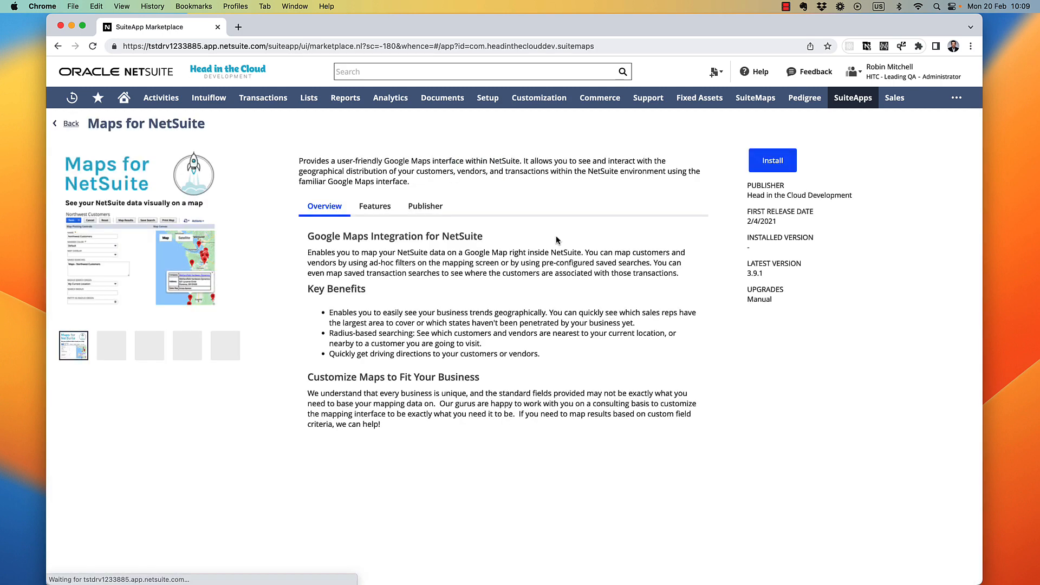
Install the Maps for NetSuite SuiteApp and open its list of map records
left_click(768, 165)
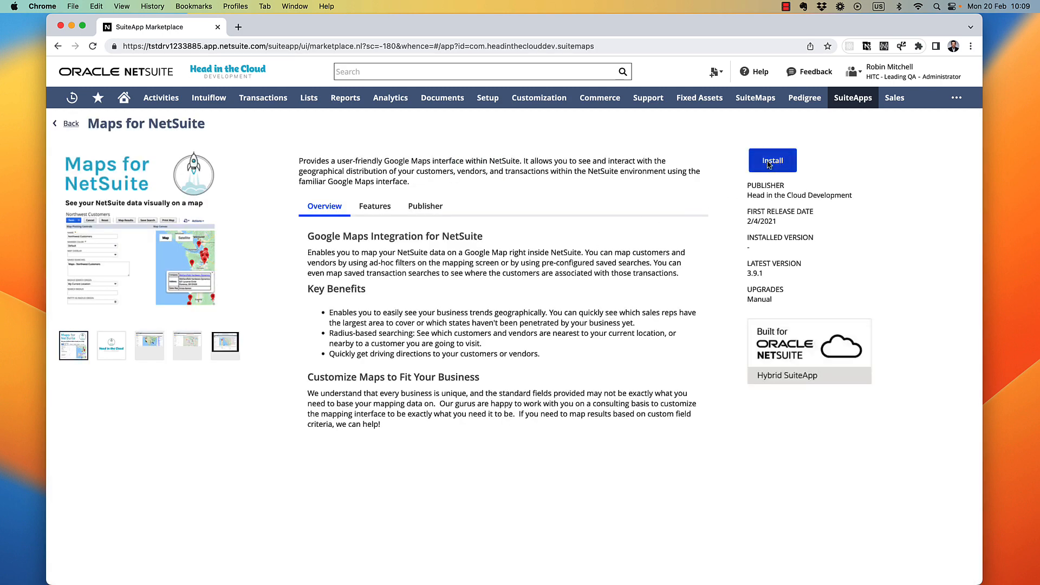
left_click(397, 345)
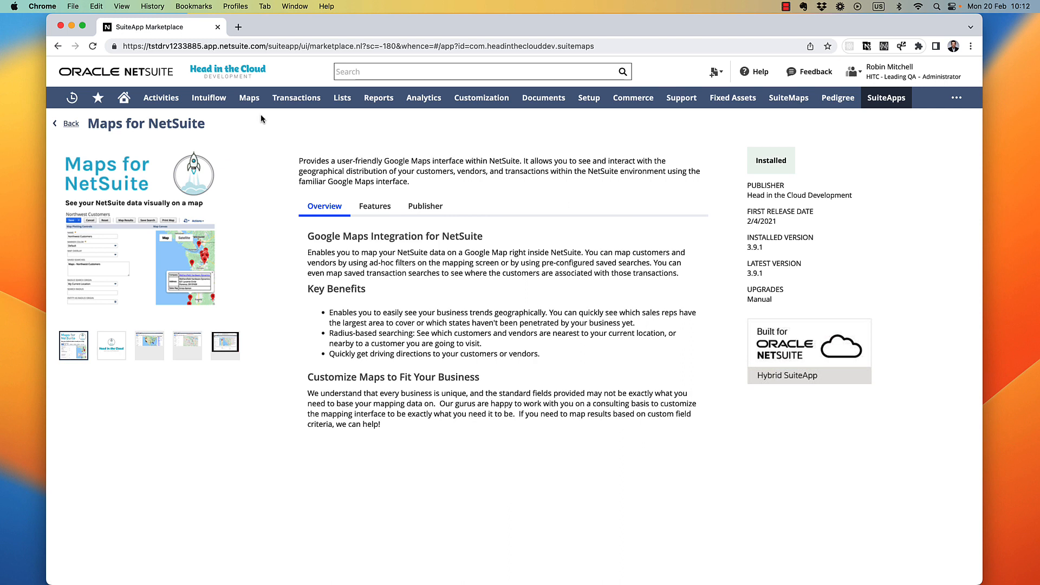
mouse_move(250, 98)
mouse_move(265, 142)
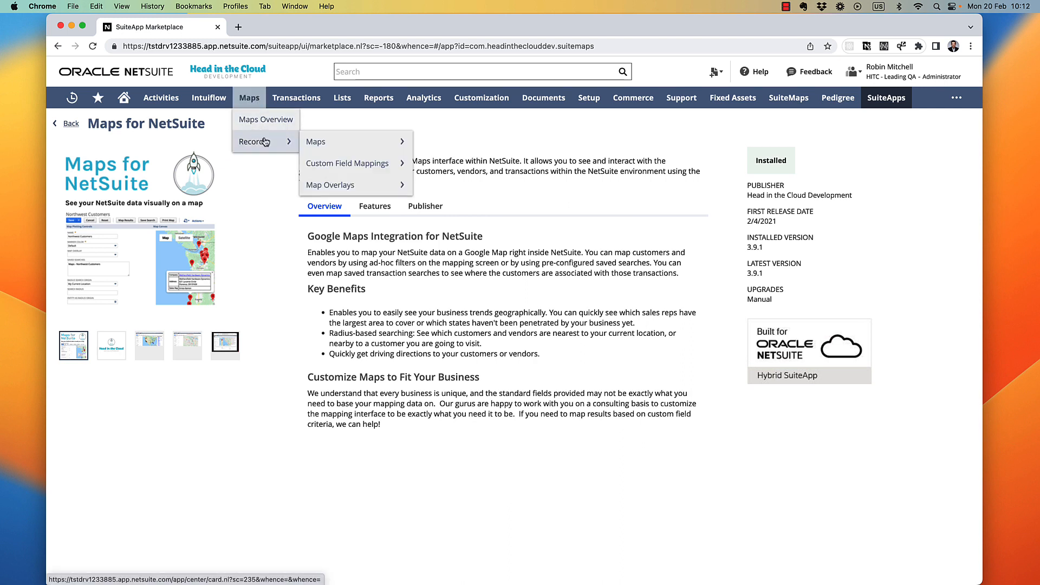
left_click(332, 140)
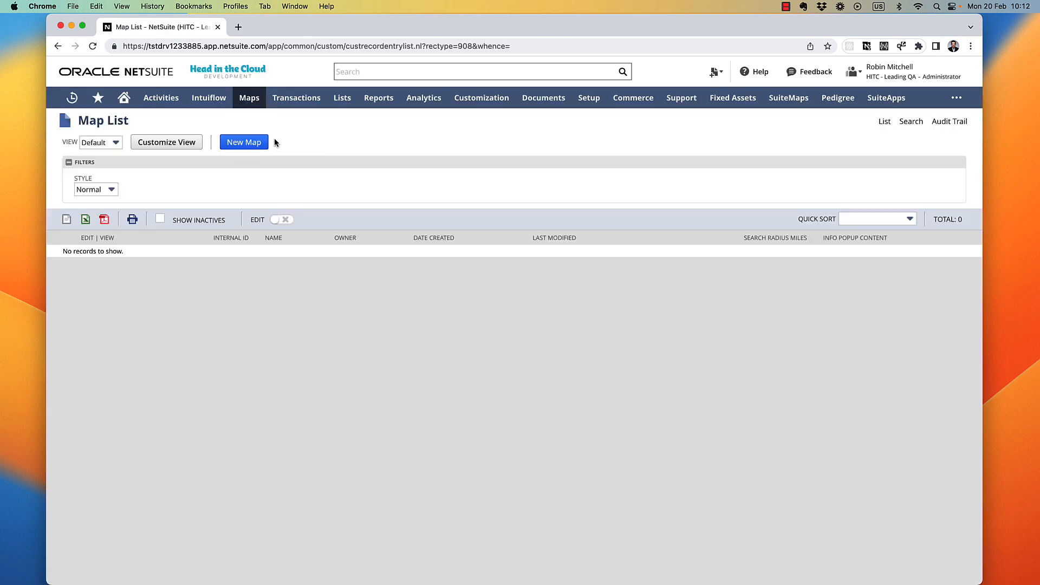
Start a new map record, accepting the user agreement on behalf of the company
left_click(252, 143)
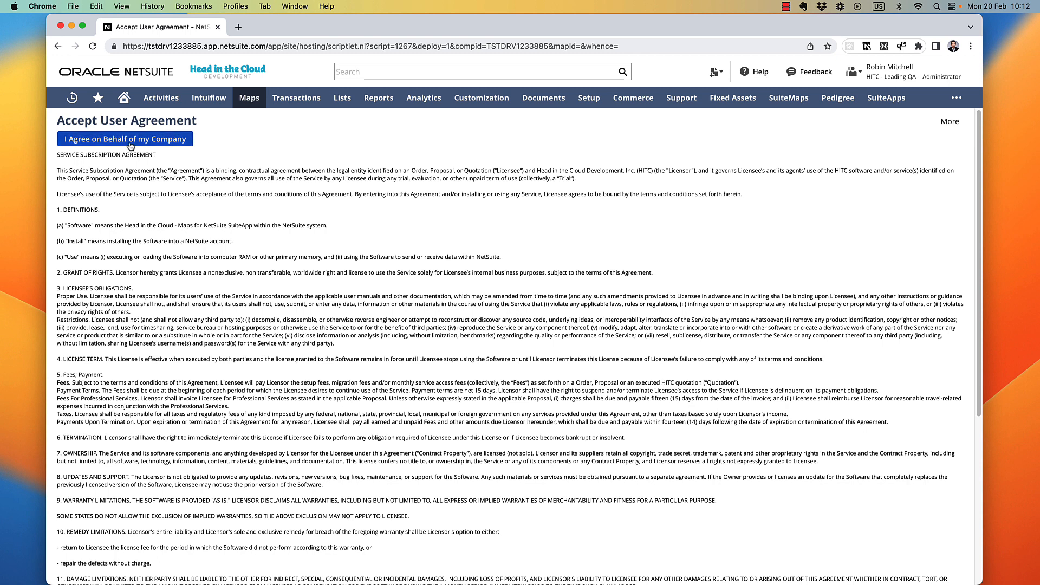
left_click(130, 141)
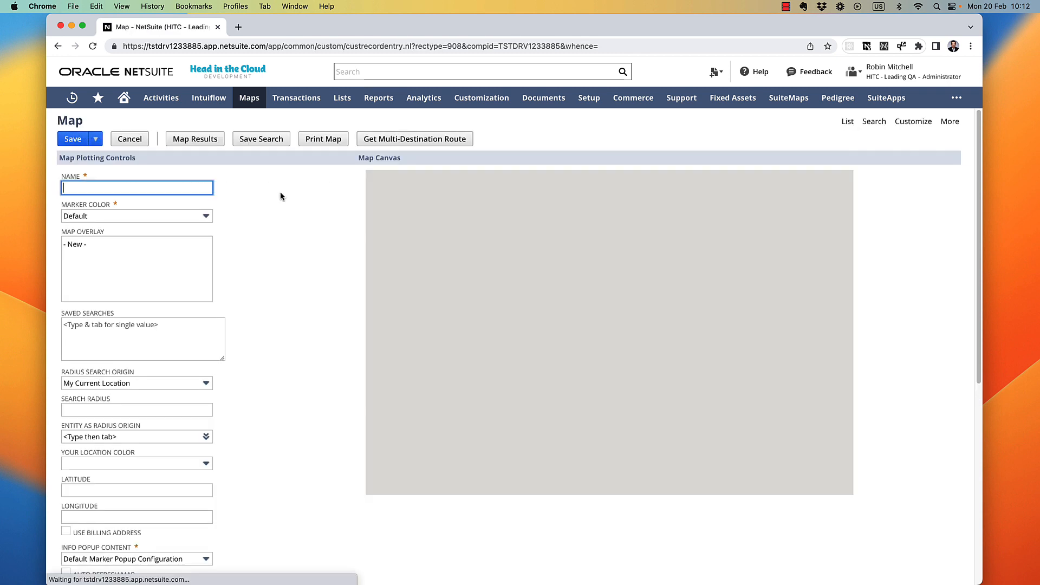
left_click(281, 193)
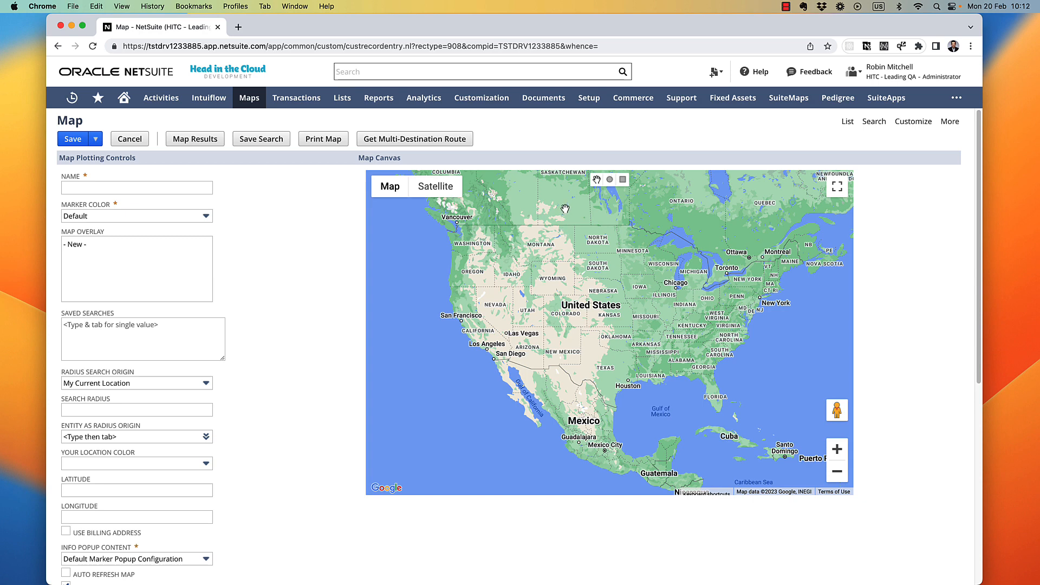
Open the company's General Preferences in a separate browser tab and show the custom preferences
mouse_move(588, 99)
mouse_move(601, 142)
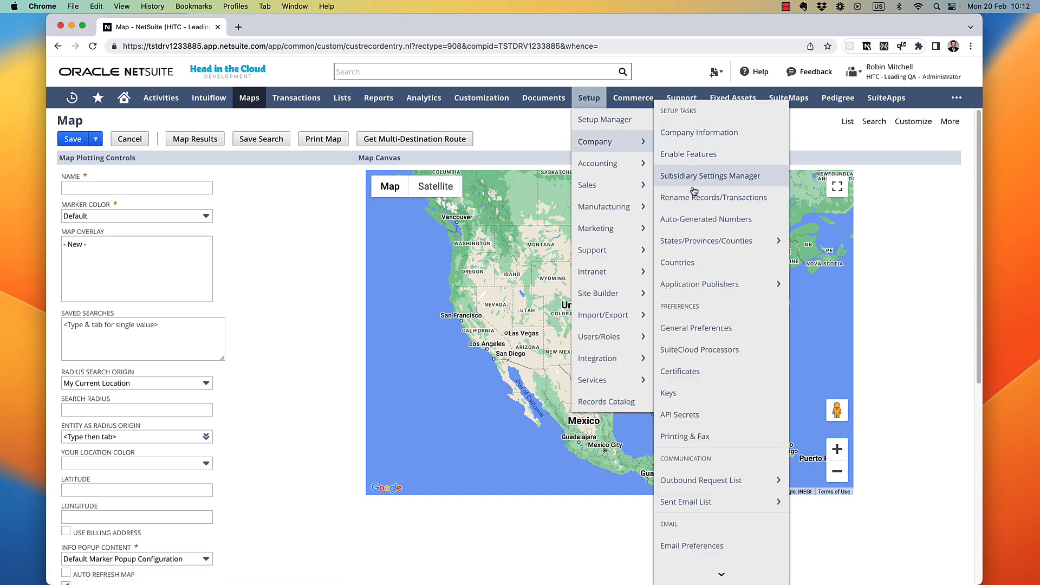
left_click(716, 329, "super")
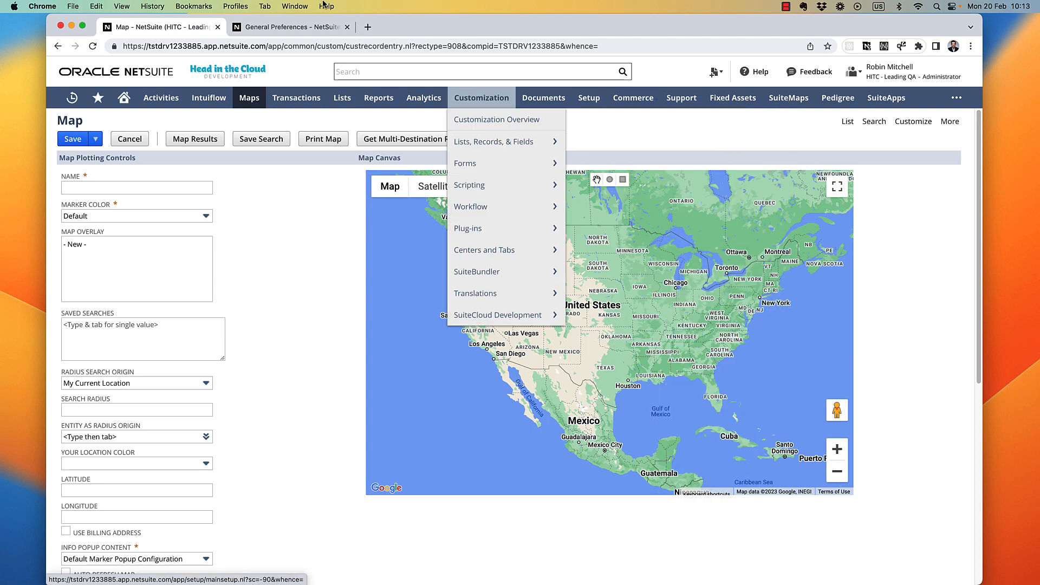
left_click(305, 25)
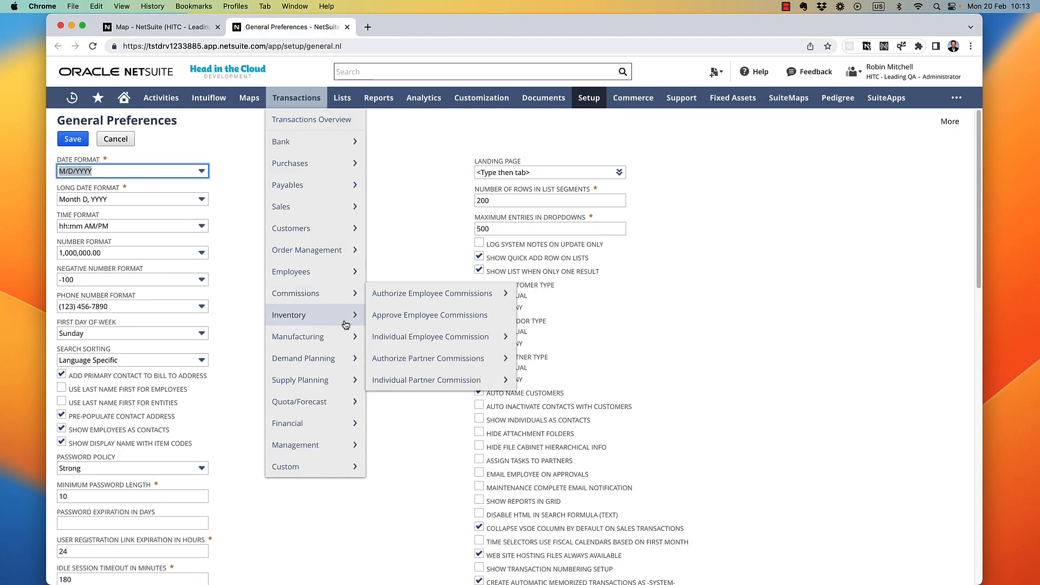
scroll(927, 305, "down", 15)
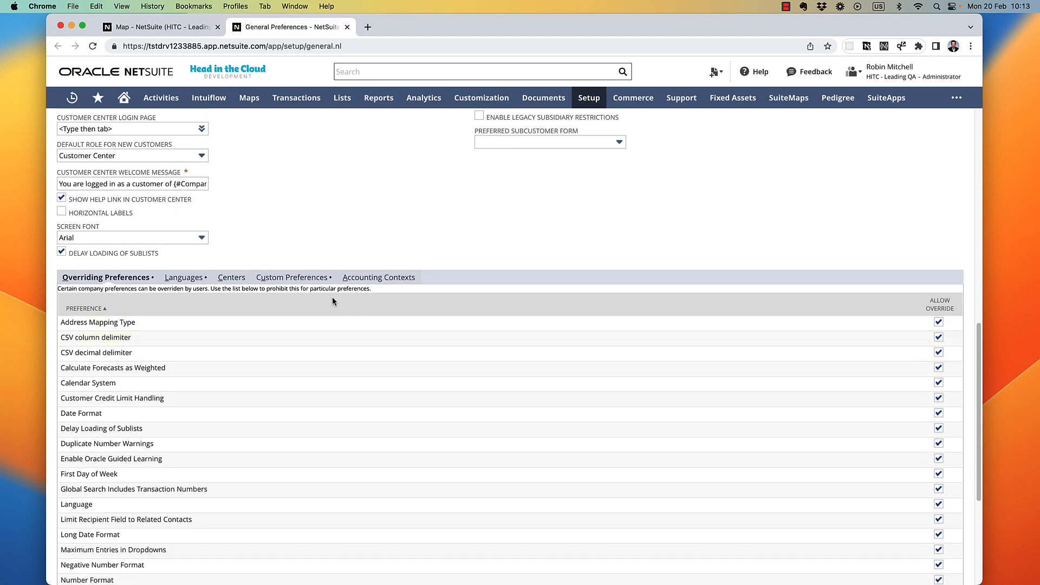
left_click(304, 278)
scroll(408, 290, "down", 3)
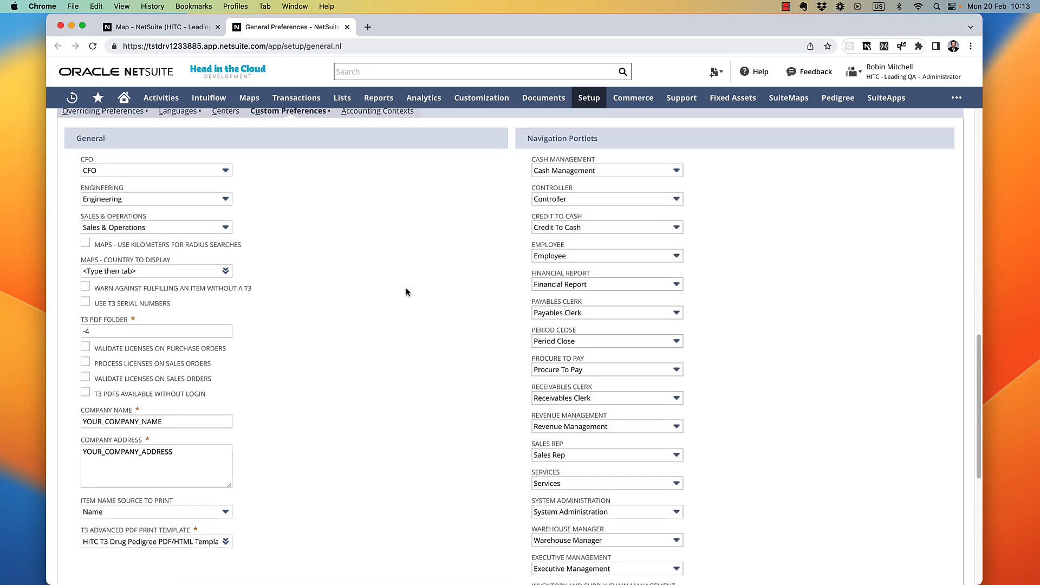
Set the Maps country to display to United Kingdom in the custom preferences
scroll(405, 292, "up", 2)
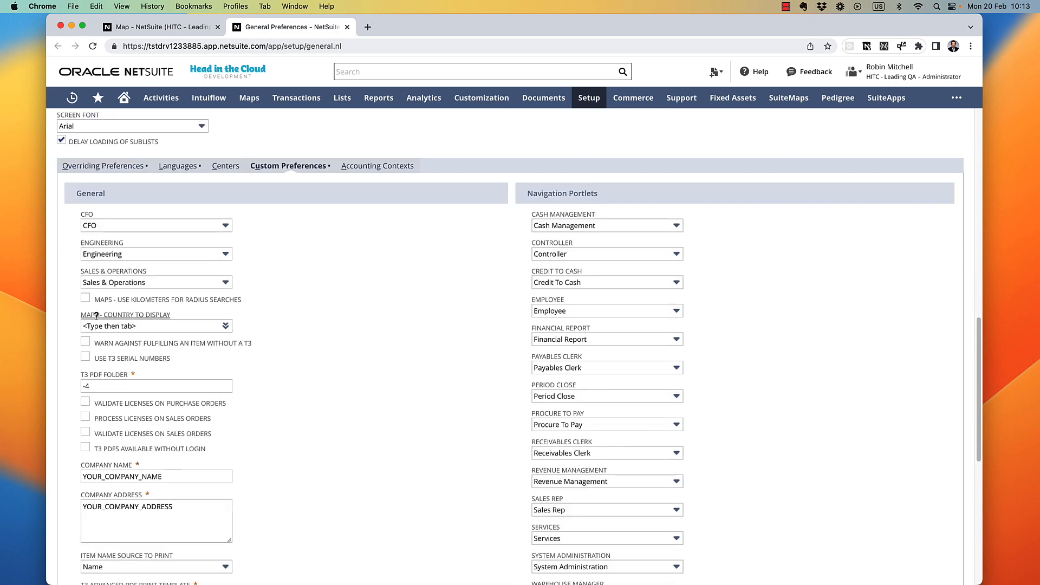
left_click(168, 328)
key("Escape")
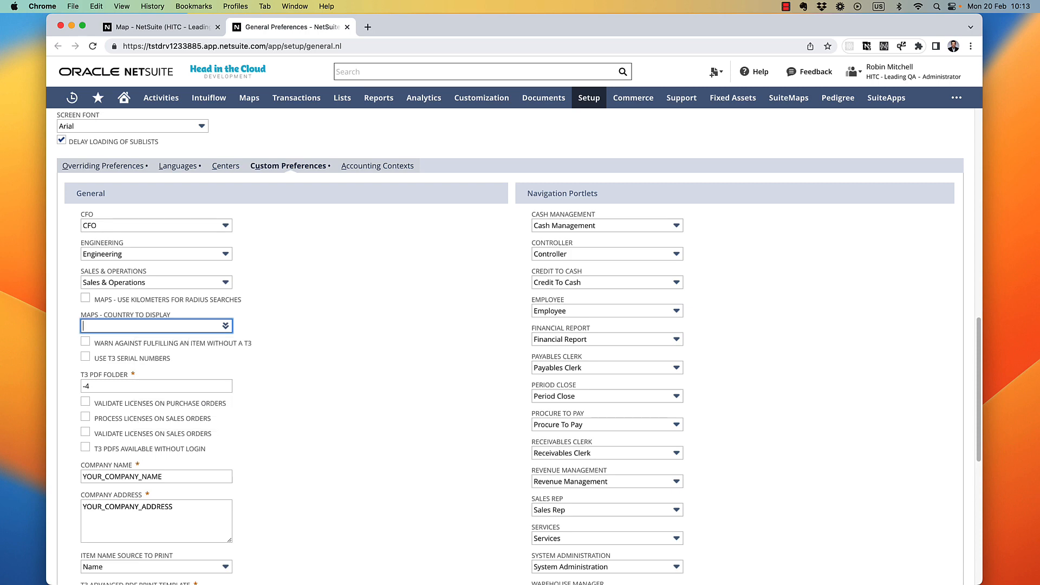
type("united kingdom")
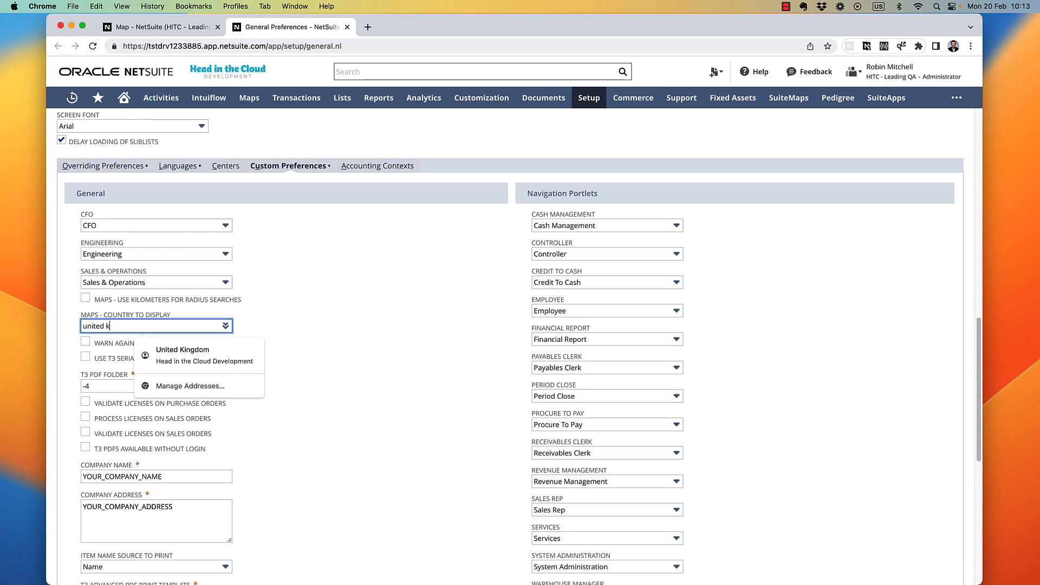
key("Tab")
left_click(364, 295)
Save the general preferences and return to the map form, reloading it to apply the new country
scroll(364, 294, "up", 6)
scroll(88, 142, "up", 6)
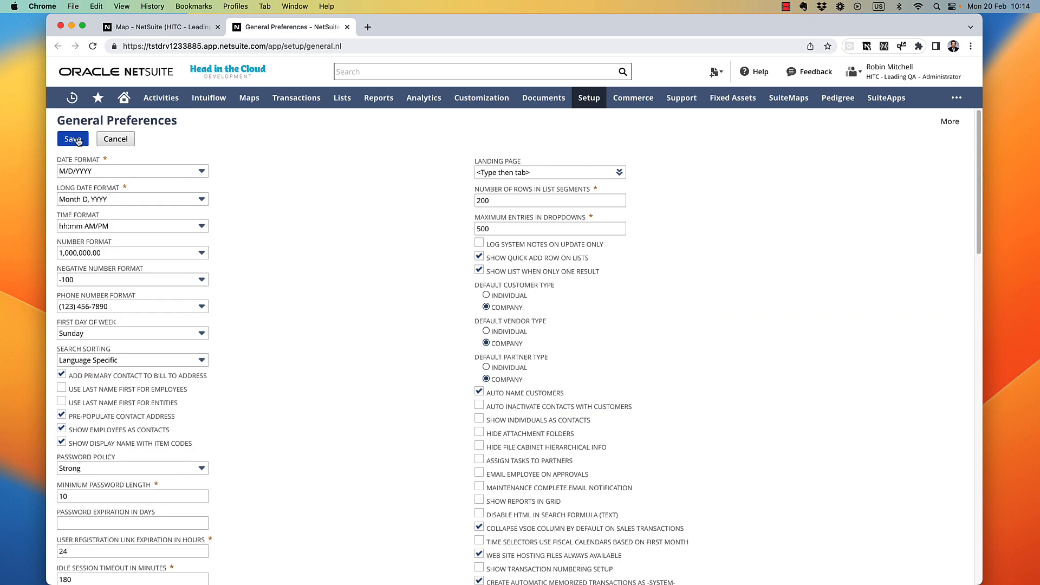
left_click(79, 141)
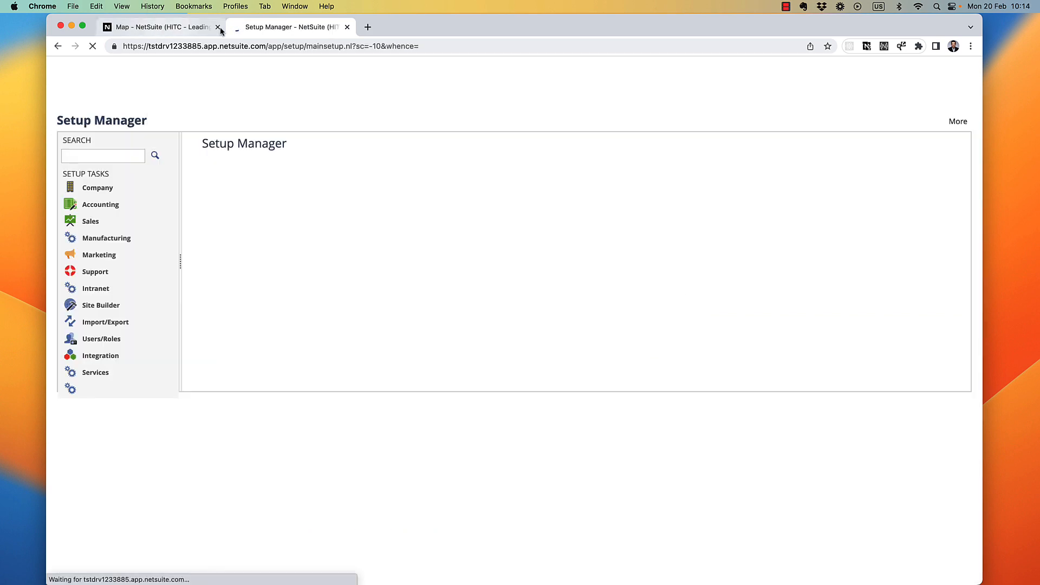
key("super+w")
left_click(92, 46)
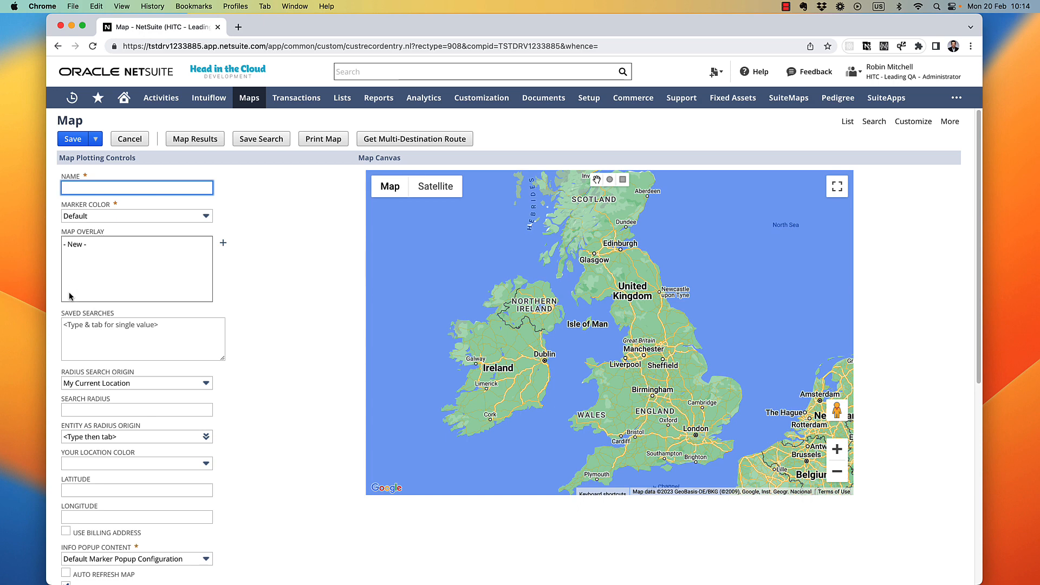
Plot the UK Customers saved search on the map
left_click(134, 330)
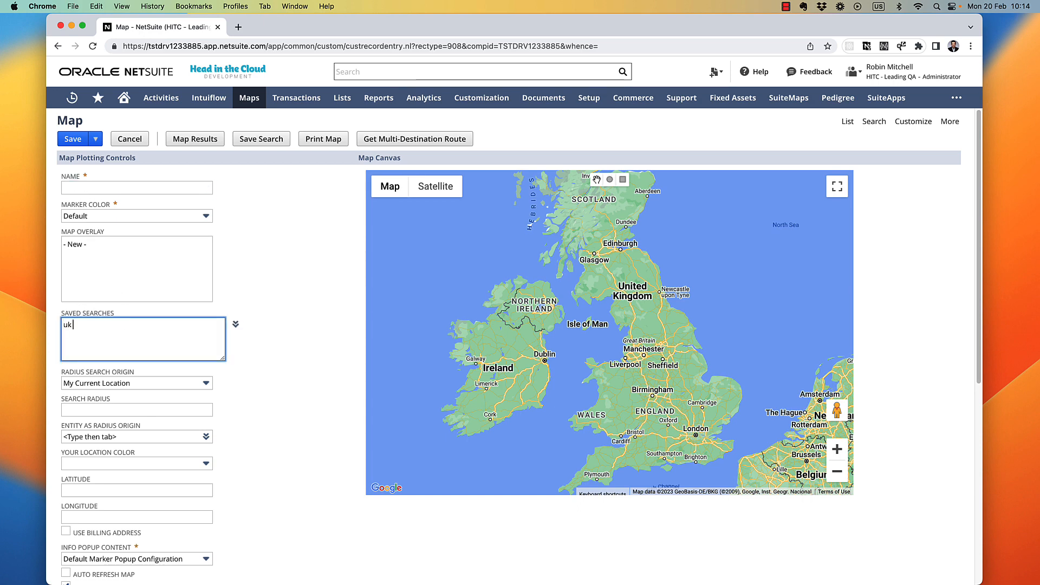
type("uk customers")
key("Return")
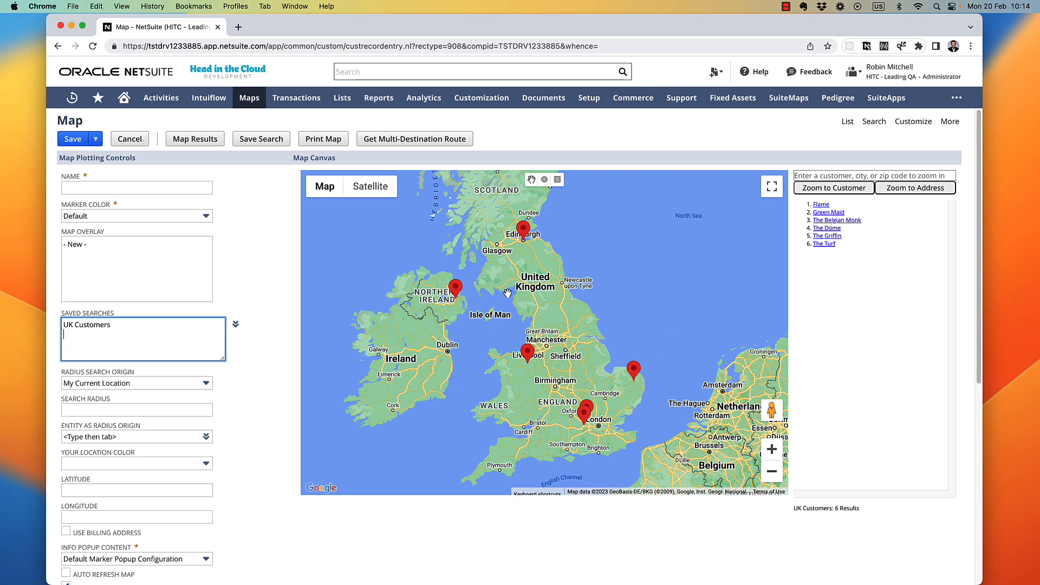
Inspect the marker details of customers in Norwich, Maidenhead, Edinburgh, Belfast and Wrexham
left_click(634, 371)
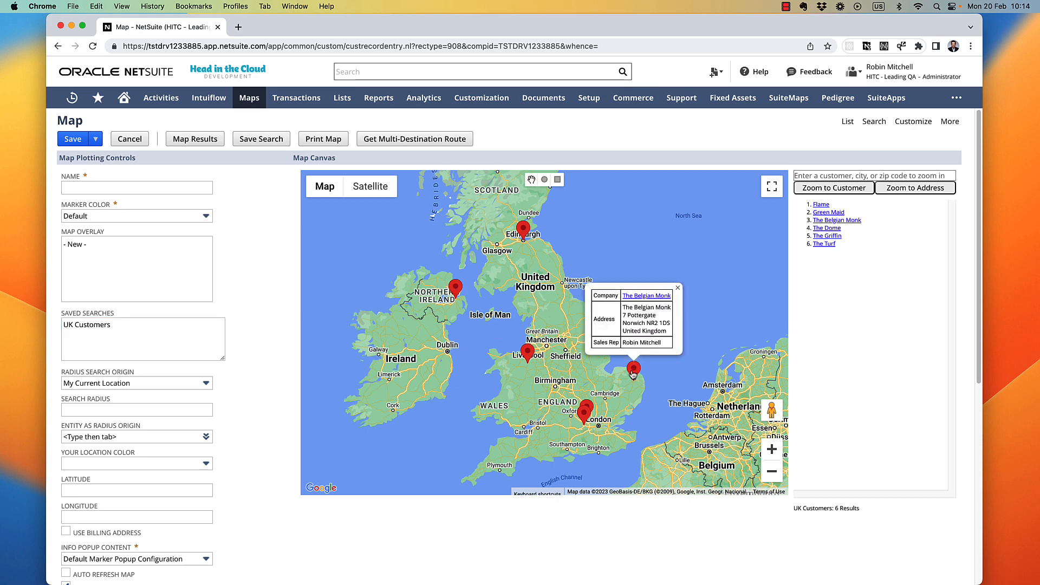
left_click(586, 413)
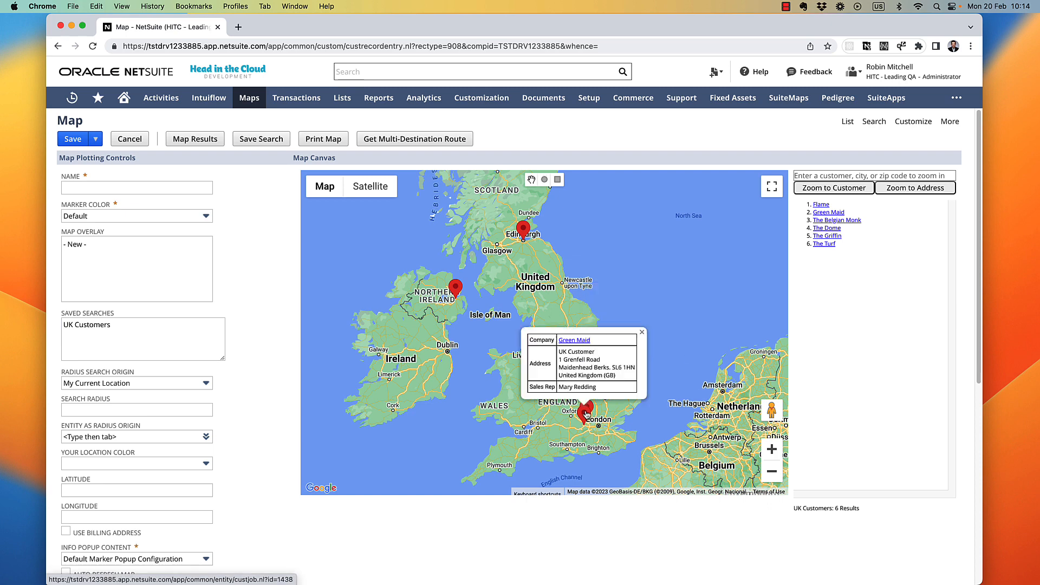
left_click(524, 230)
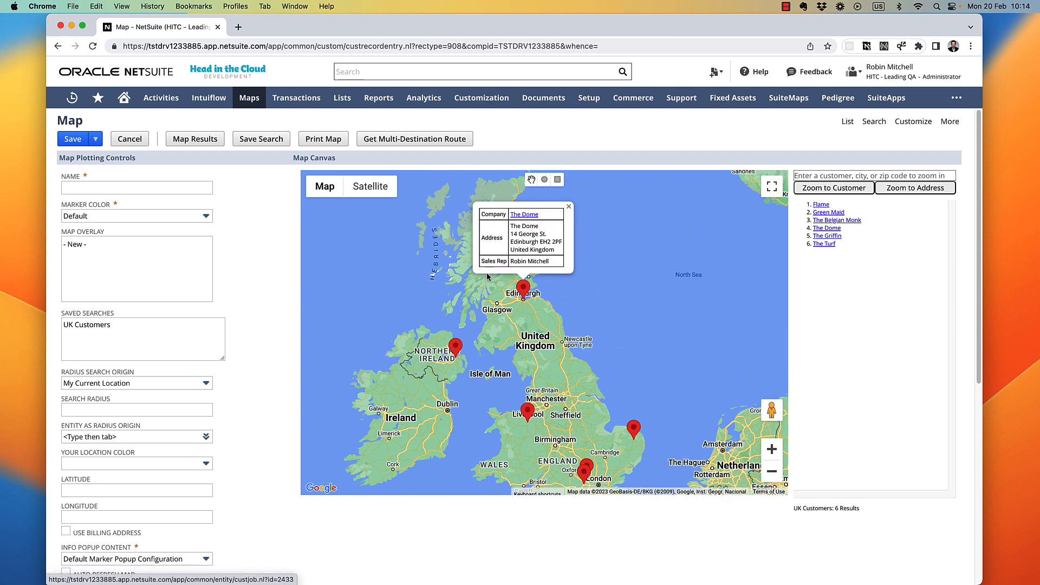
left_click(455, 348)
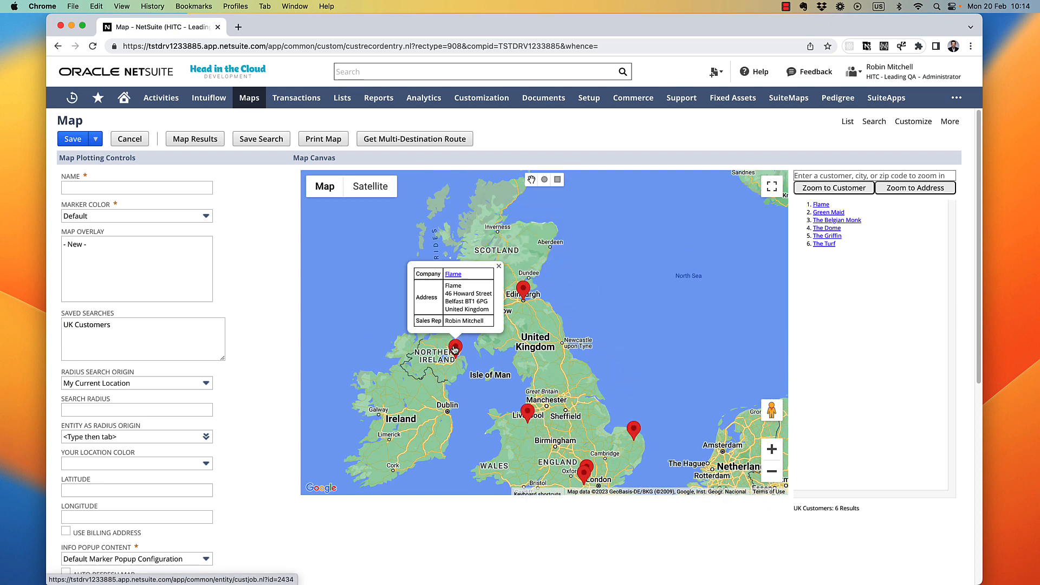
left_click(529, 414)
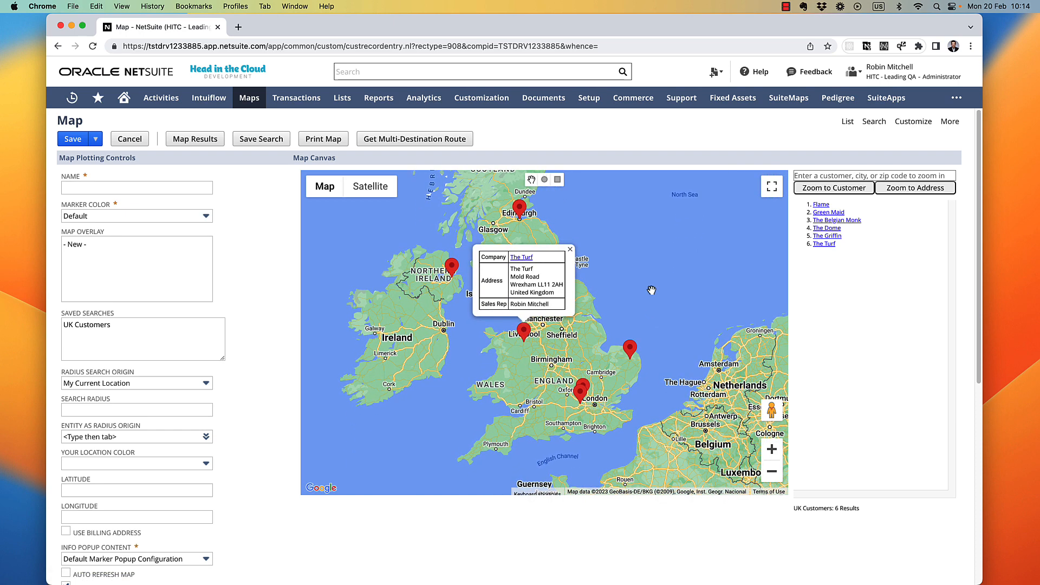
left_click(631, 351)
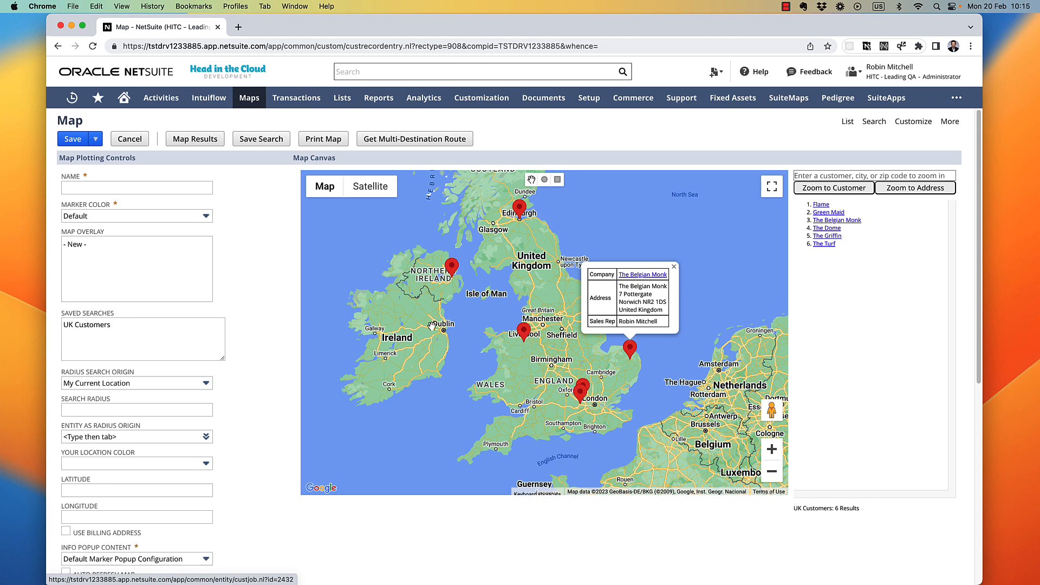
Reload the map form, discarding the unsaved UK Customers selection
key("super+r")
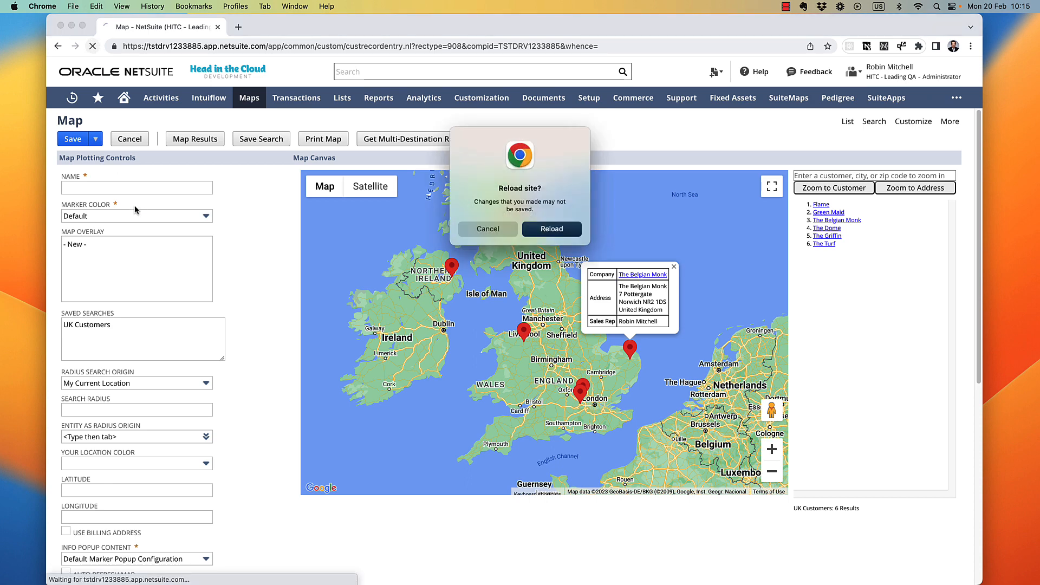
left_click(552, 225)
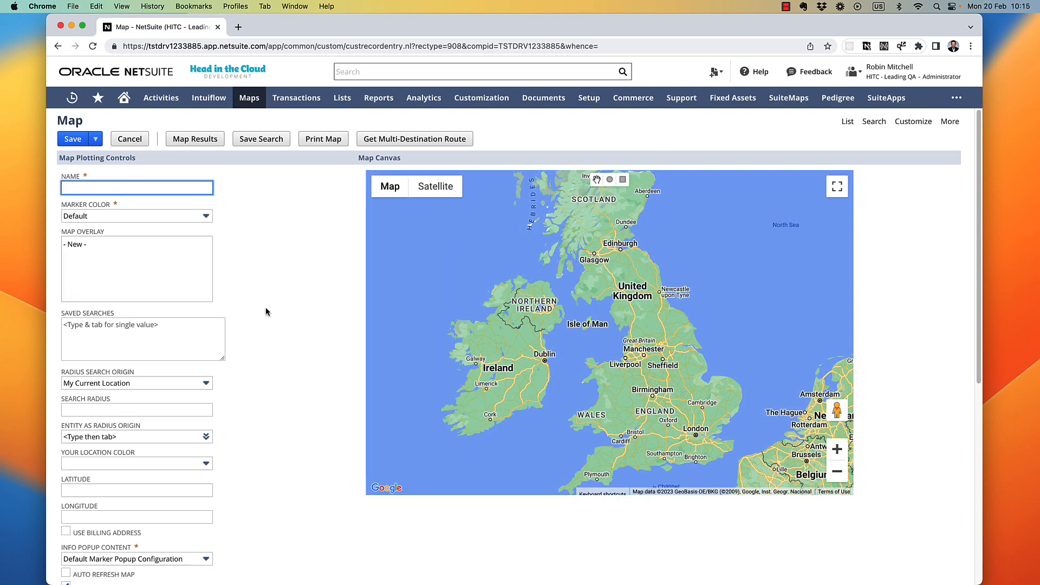
Find the Maps - Transaction Grouping saved search, open it for editing and examine its criteria and result columns
left_click(372, 73)
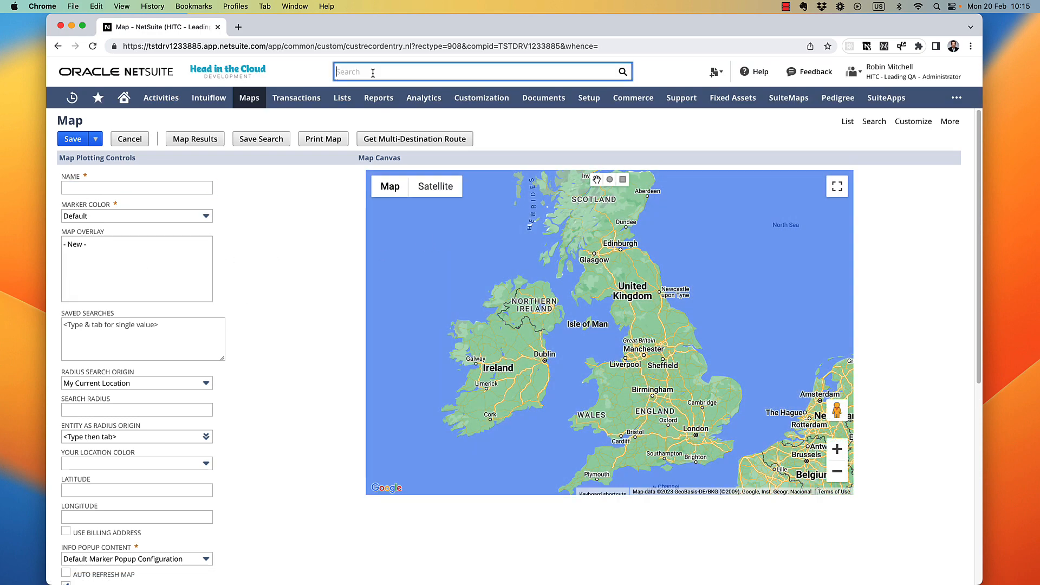
type("search")
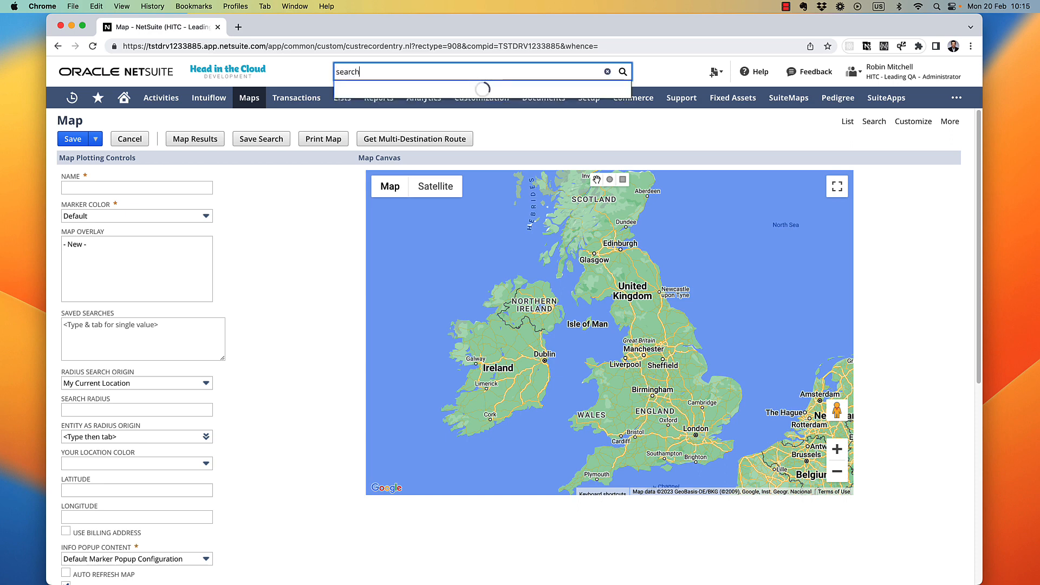
type(": RObbie test")
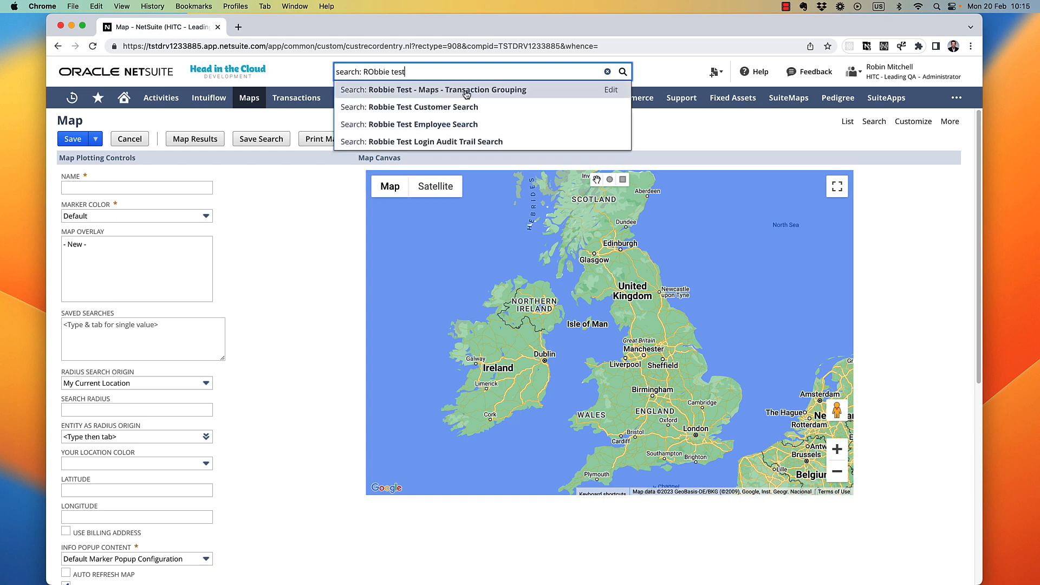
left_click(608, 91)
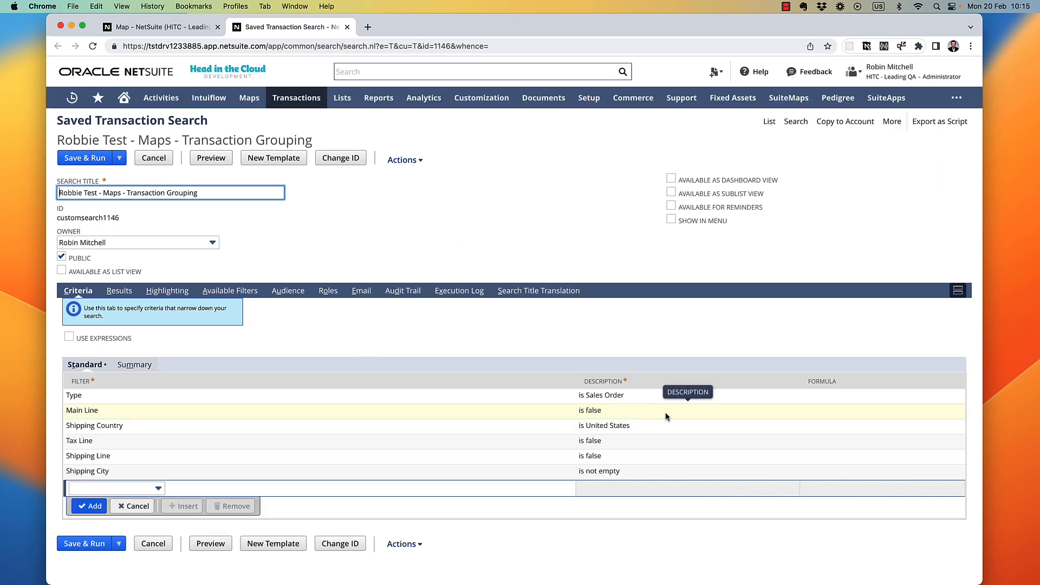
left_click(110, 291)
scroll(187, 331, "down", 3)
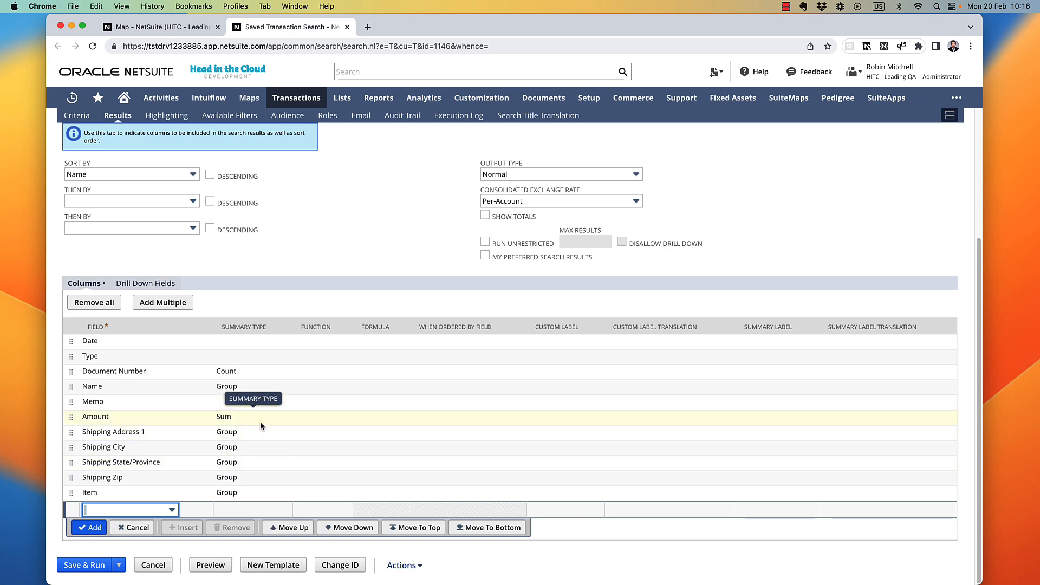
Open the map's Default Marker Popup Configuration record, start a new popup configuration from it and name it Grouped Transactions
left_click(186, 28)
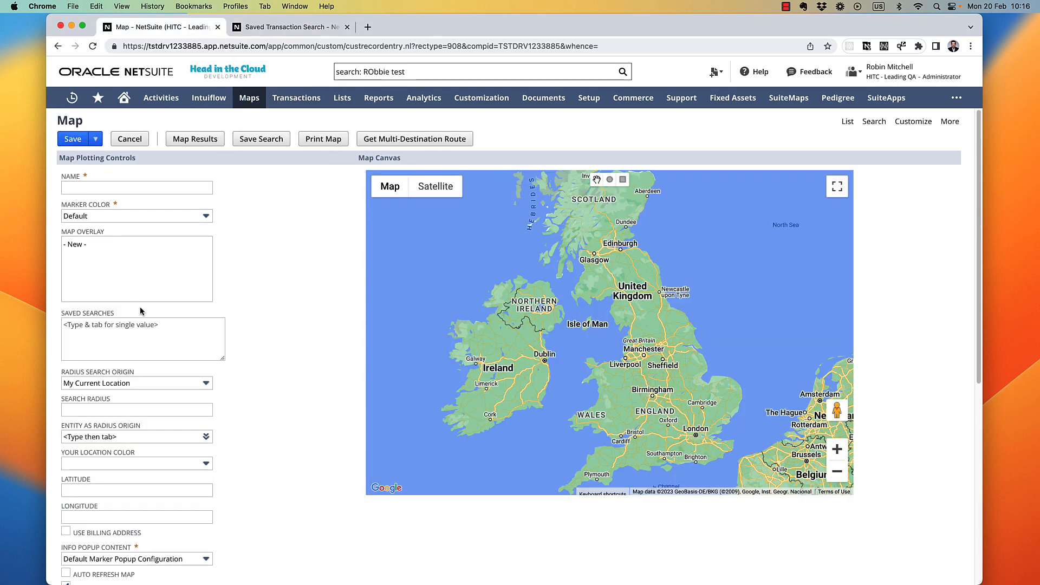
scroll(96, 336, "down", 5)
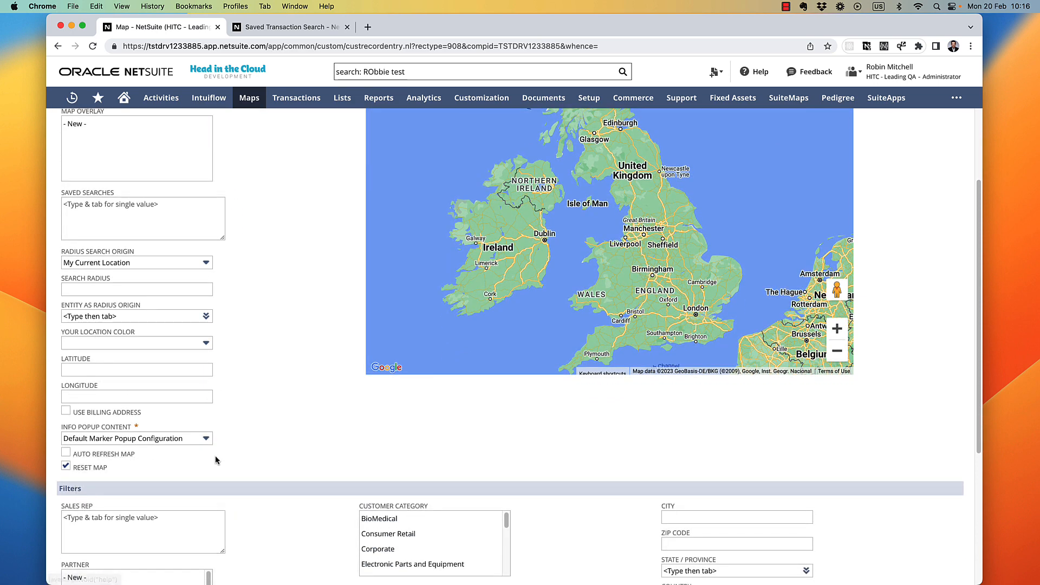
mouse_move(219, 441)
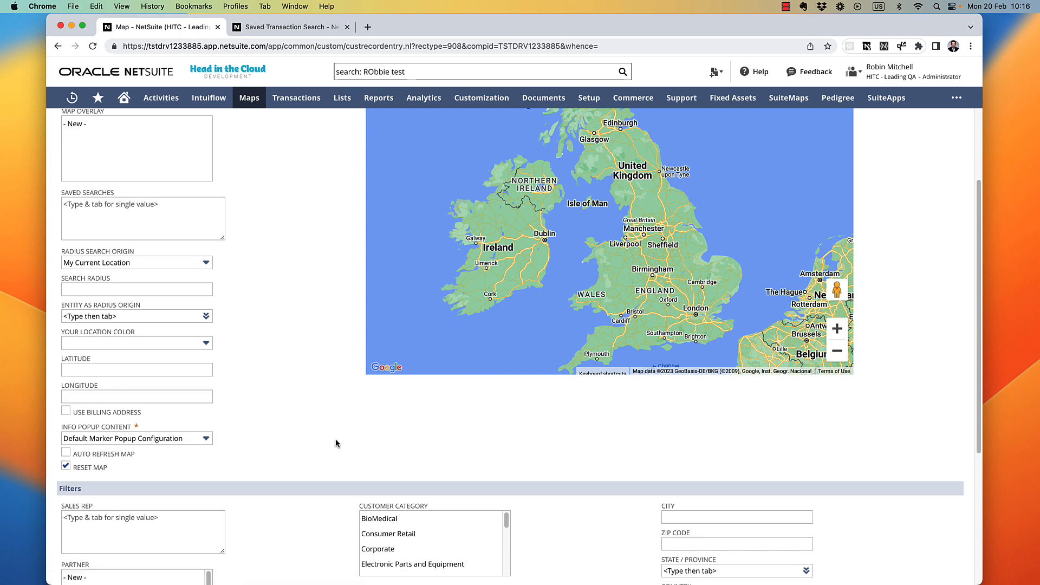
left_click(240, 441)
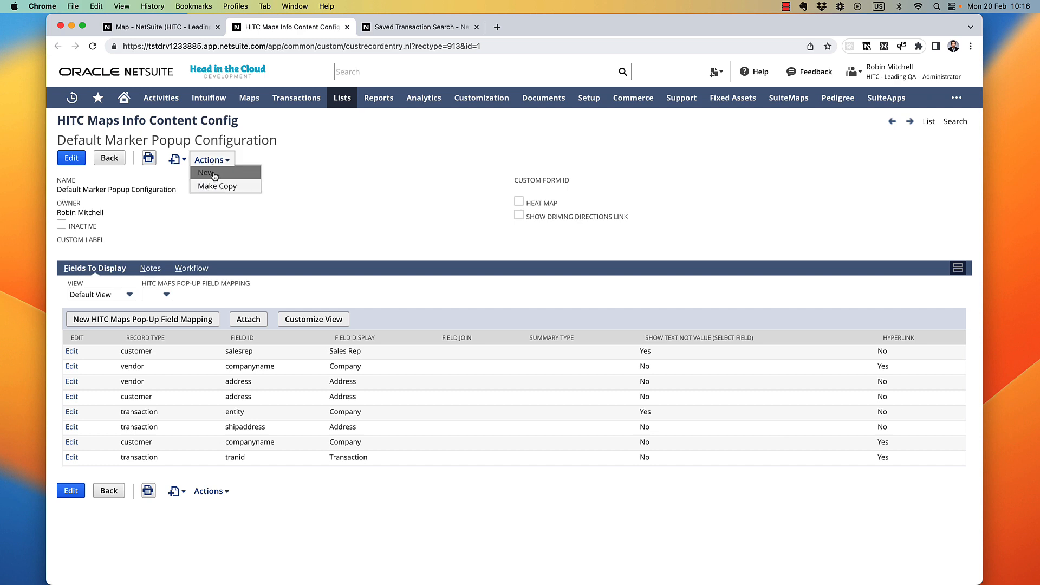
left_click(212, 172)
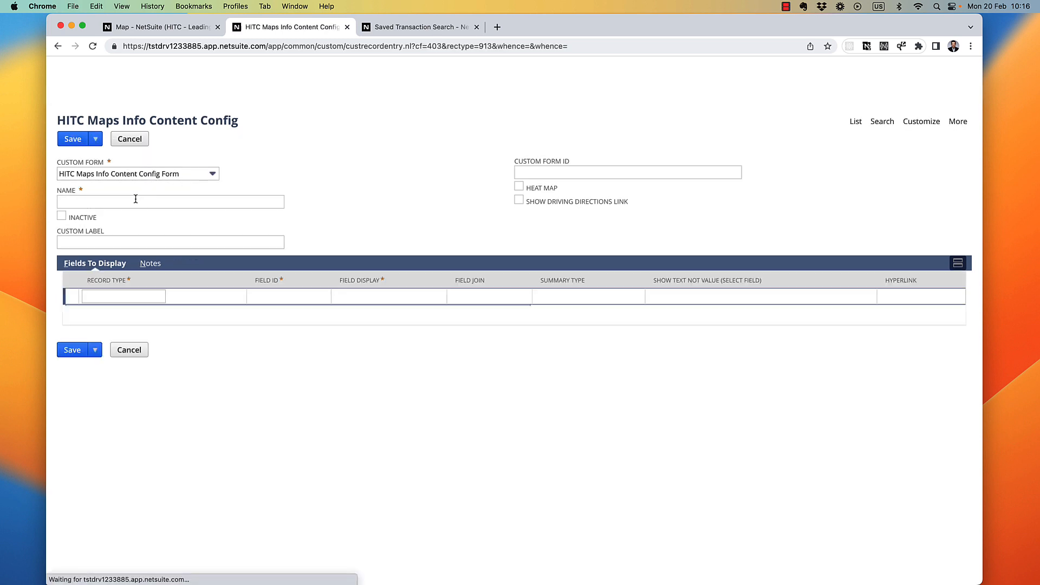
left_click(134, 201)
key("Escape")
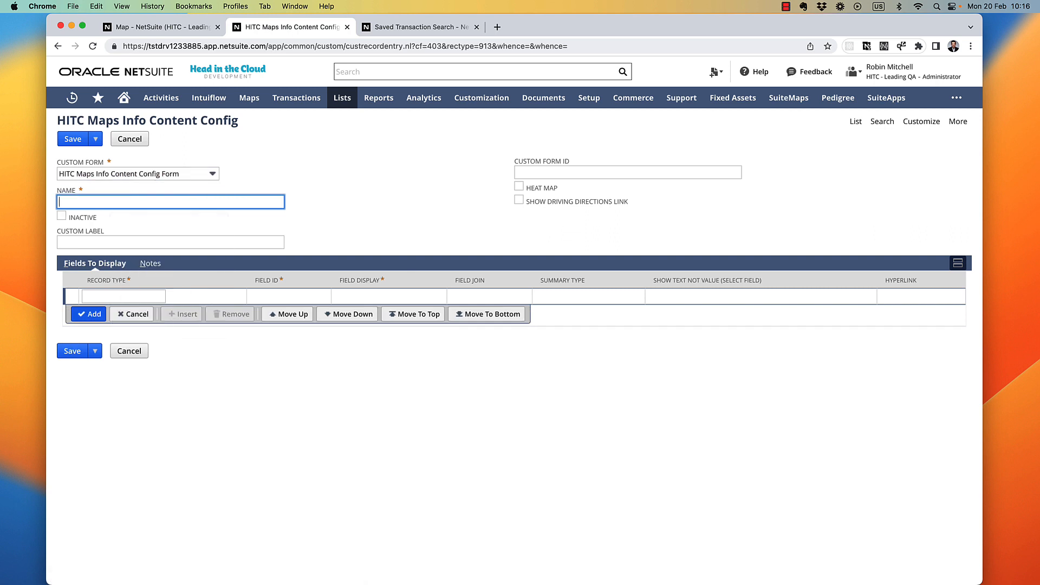
type("Grouped Transactions")
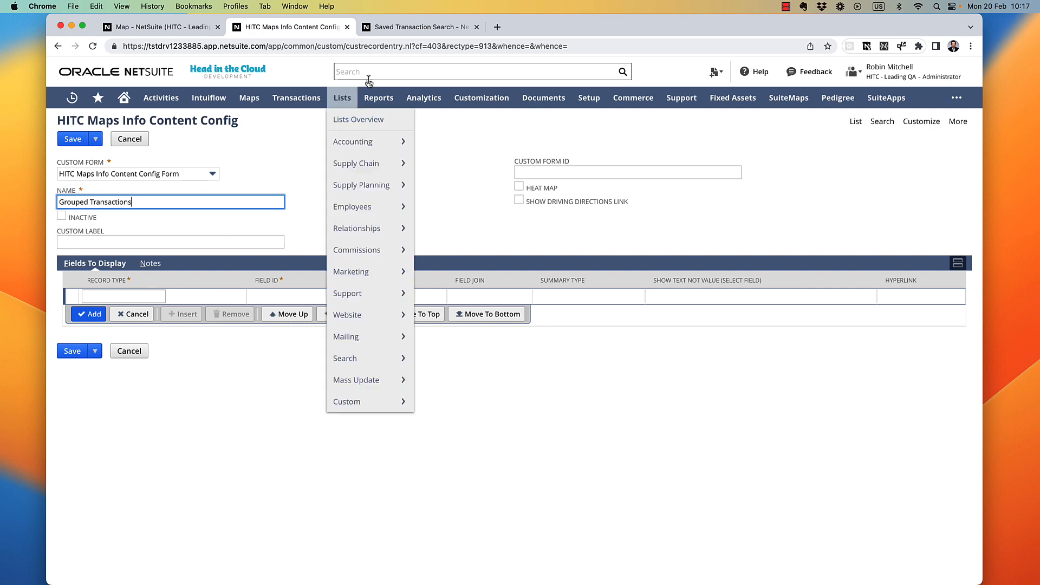
Export the Maps - Transaction Grouping saved search as script and examine the field names and summary types of its columns
left_click(400, 27)
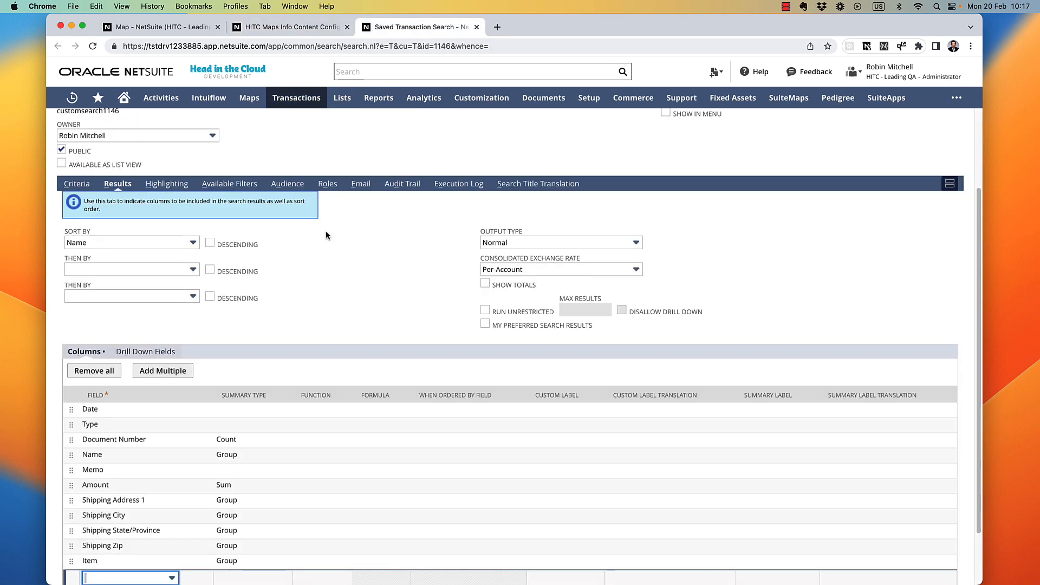
scroll(326, 229, "up", 3)
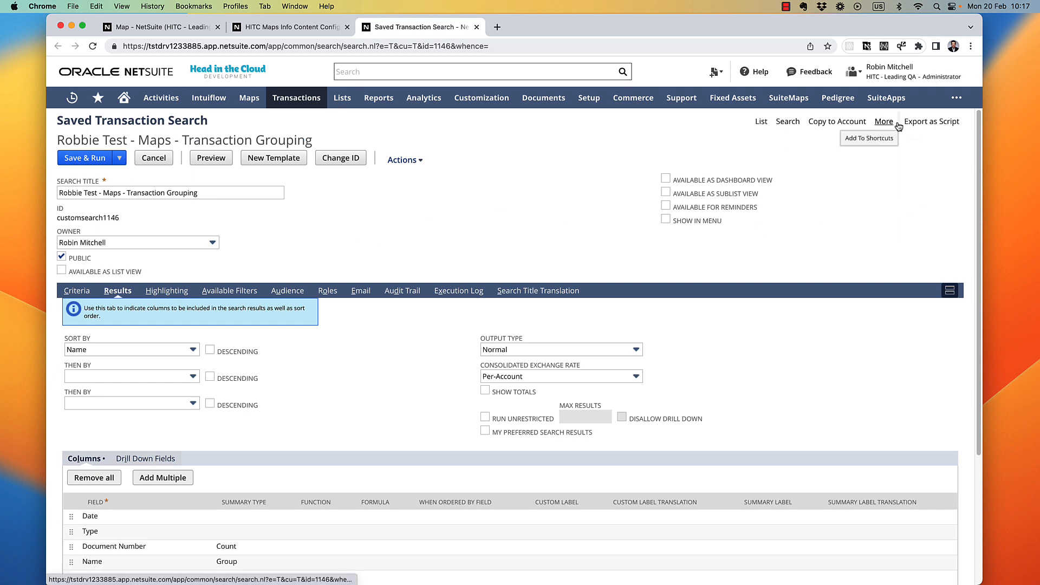
left_click(901, 47)
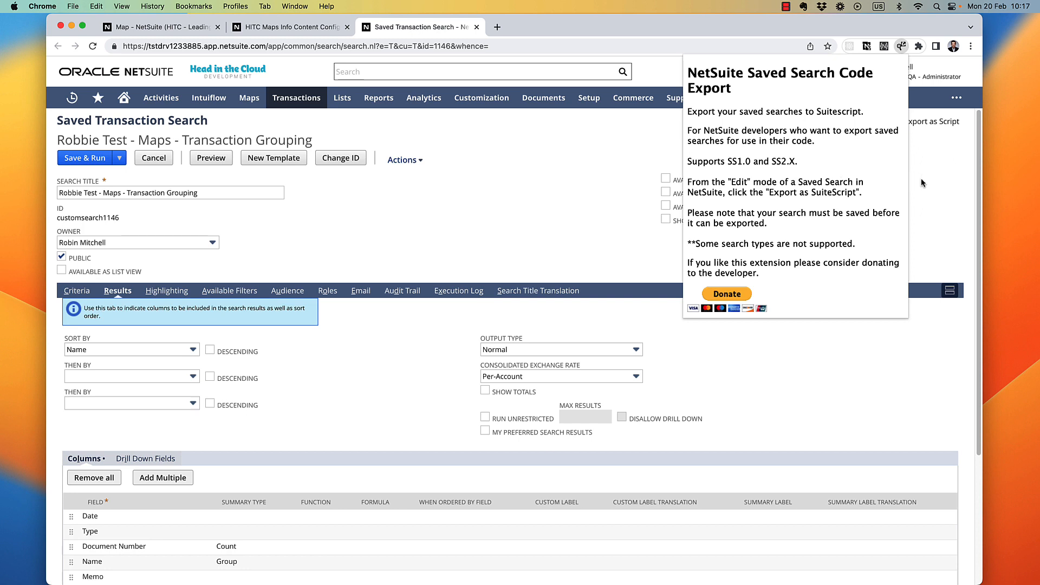
left_click(934, 183)
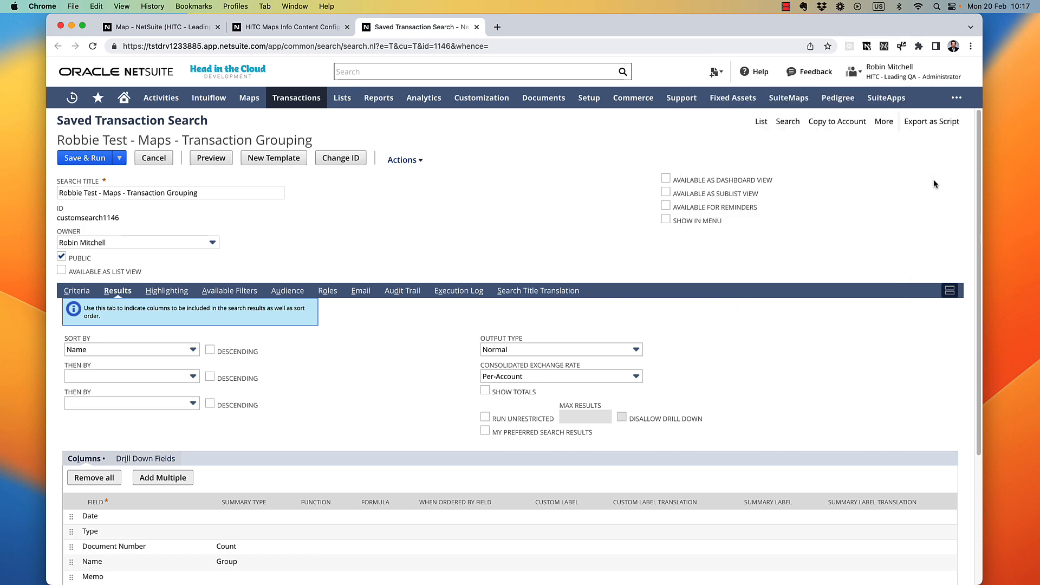
left_click(937, 123)
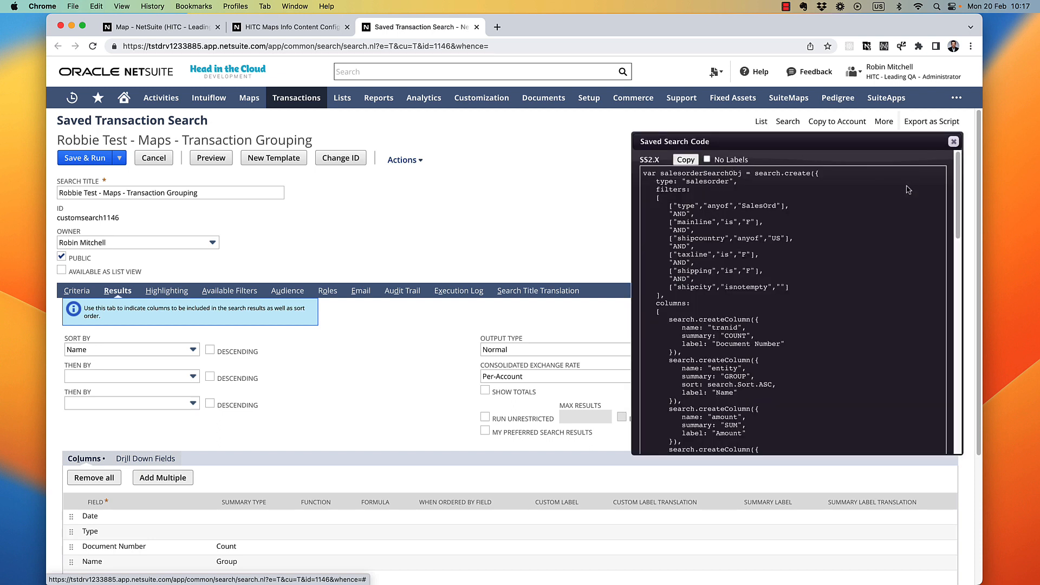
scroll(778, 313, "down", 10)
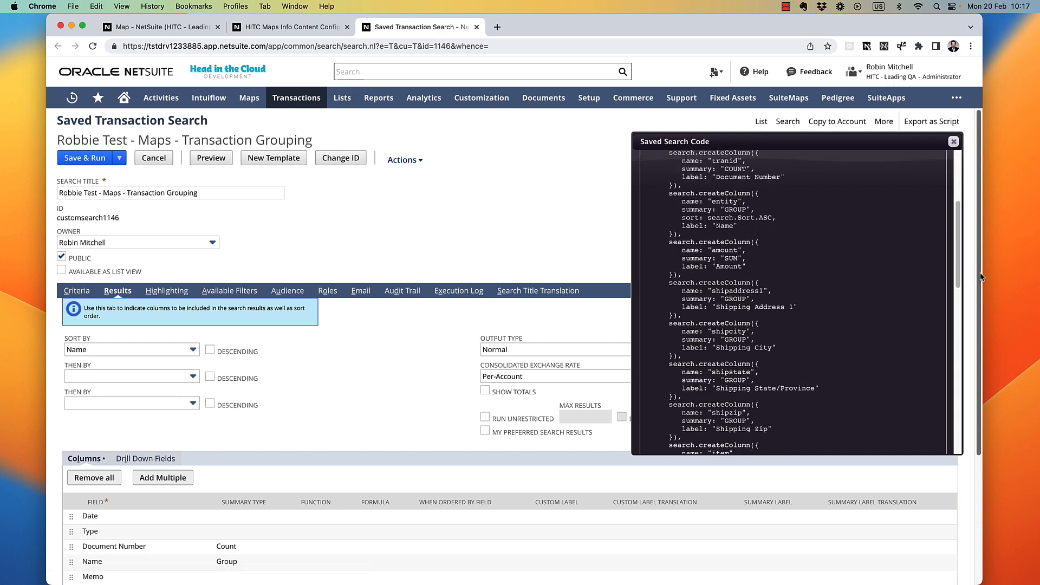
scroll(720, 265, "up", 10)
scroll(765, 344, "down", 3)
scroll(766, 346, "down", 3)
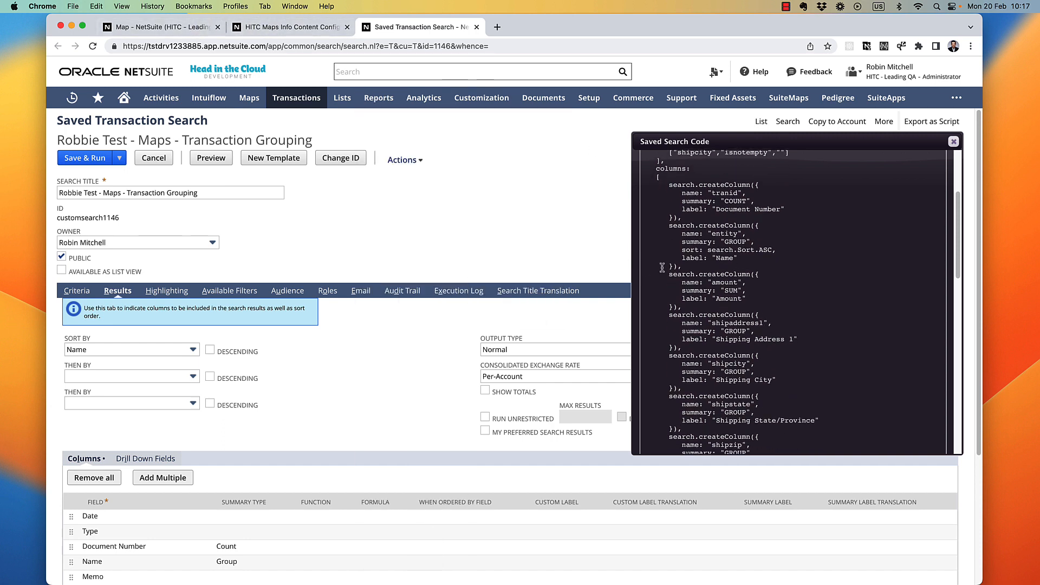
Move the saved search to its own window and narrow the configuration window so the exported code shows beside it
left_click_drag(410, 29, 566, 34)
left_click(93, 263)
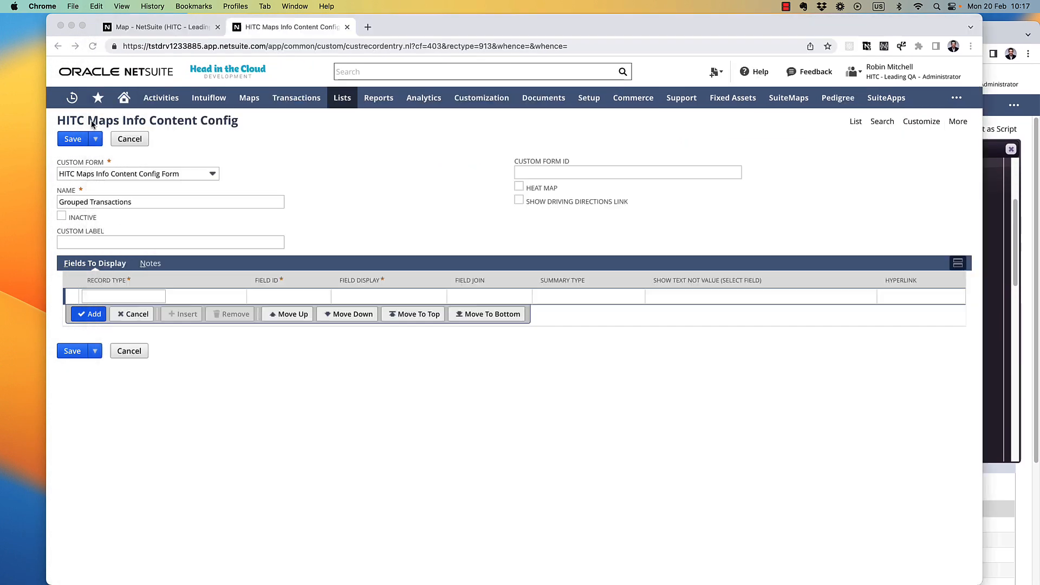
left_click_drag(982, 201, 695, 206)
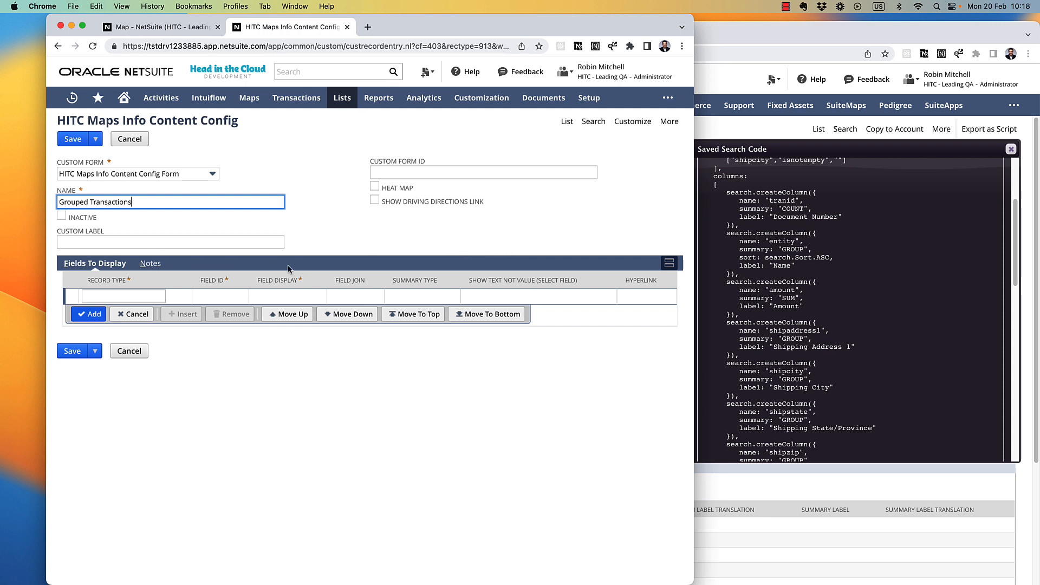
Add a transaction display field with ID entity, label Company and summary type Group, showing text instead of value
left_click(109, 293)
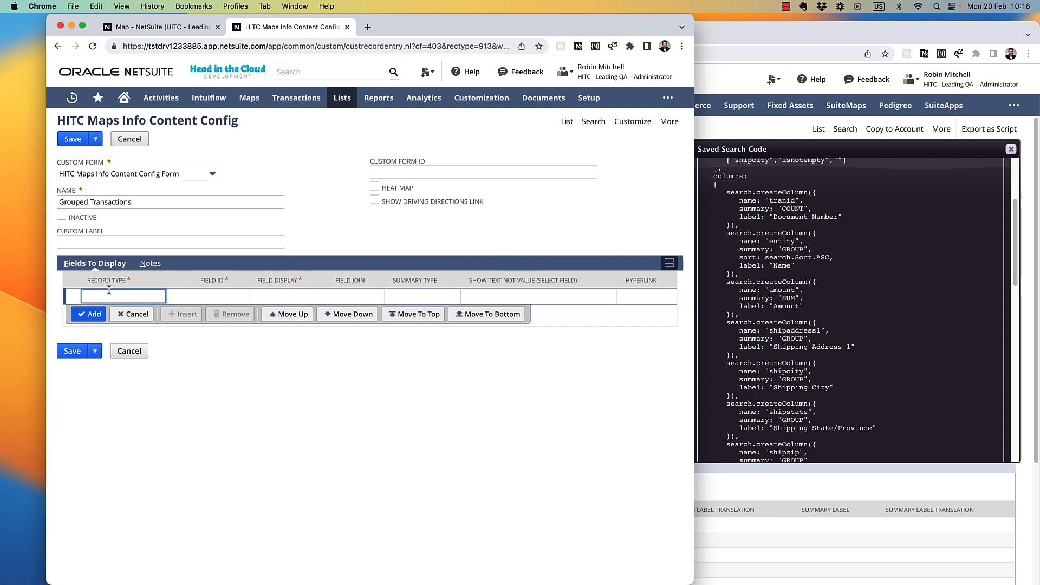
type("transaction")
key("Tab")
type("entity")
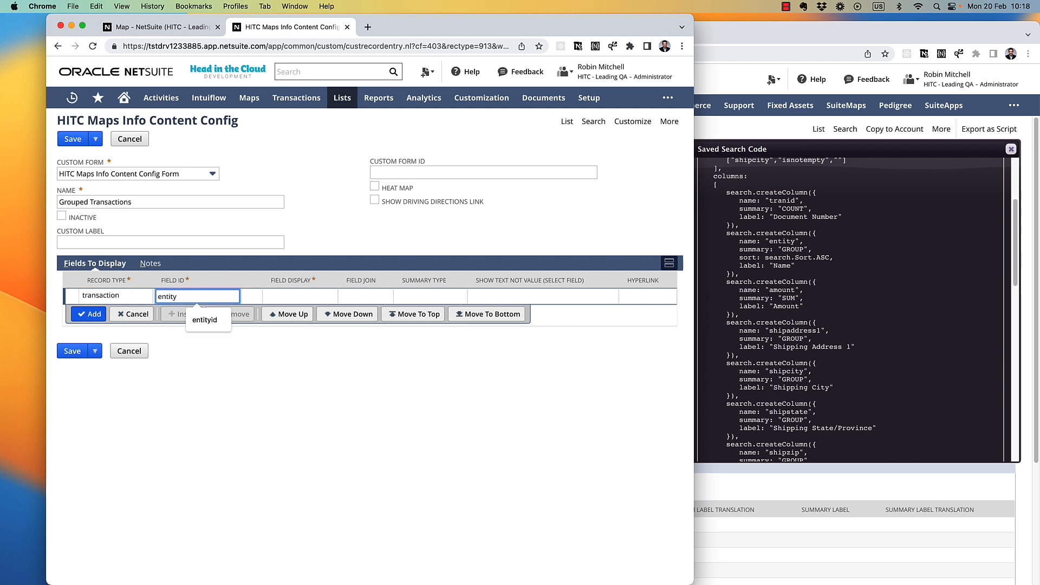
key("Tab")
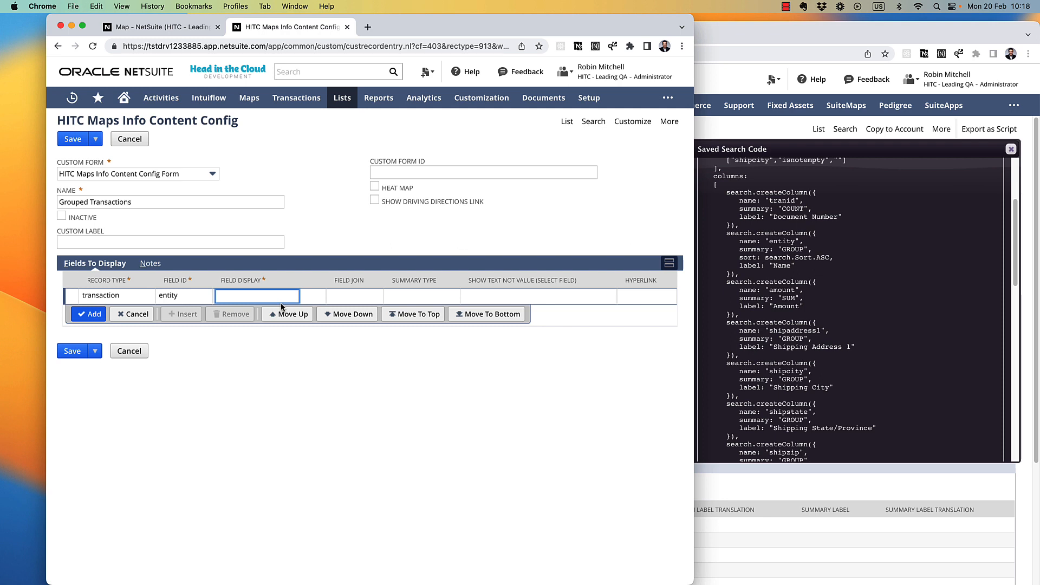
type("Copm")
type("any")
key("Tab")
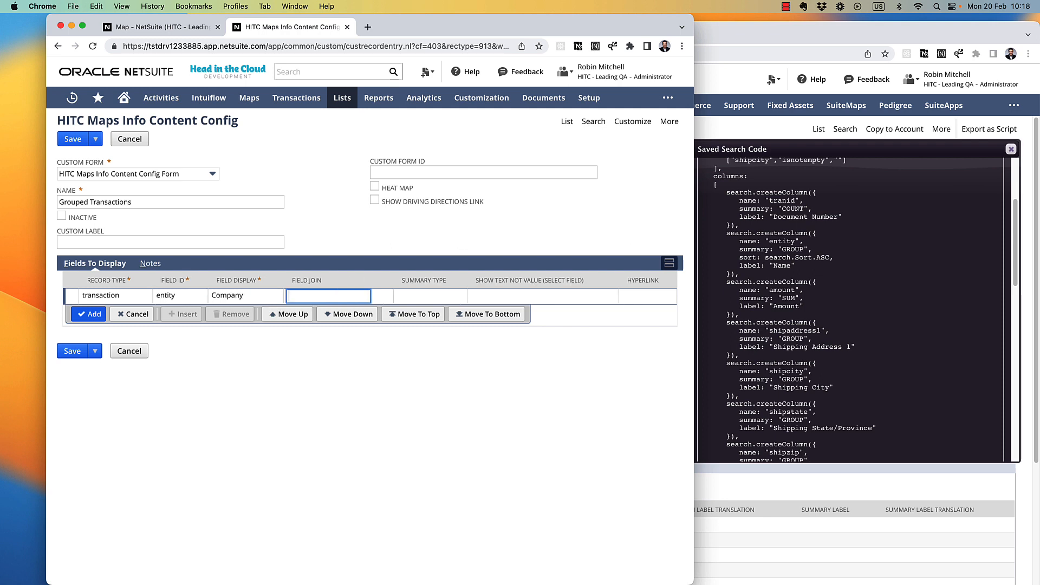
key("Tab")
type("Group")
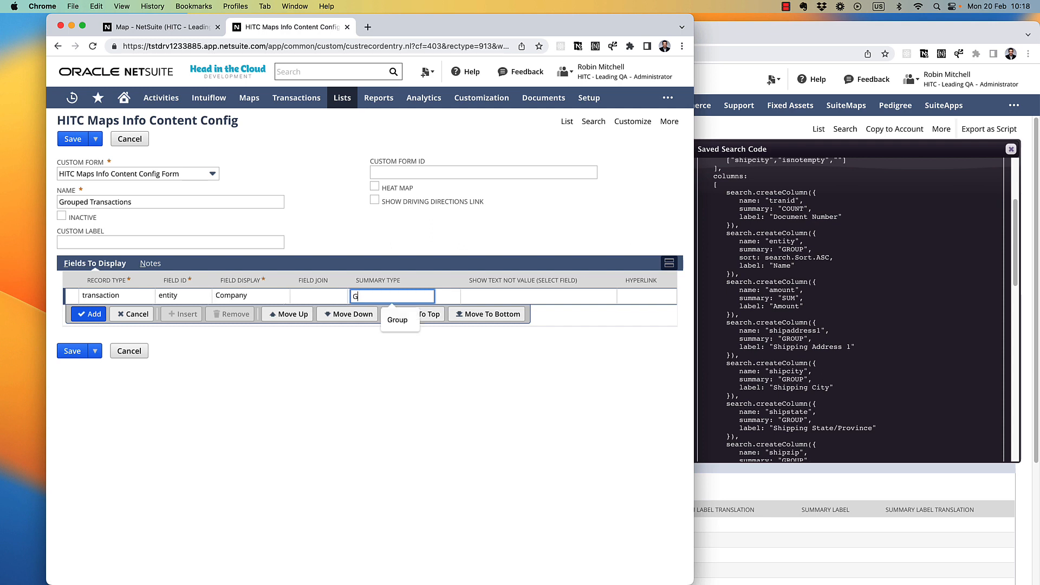
key("Tab")
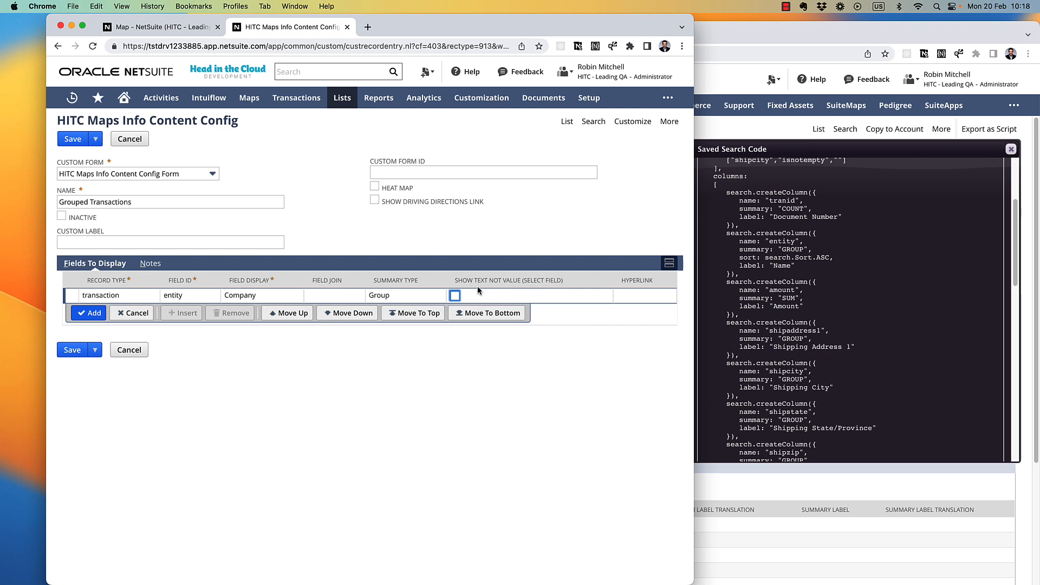
left_click(90, 313)
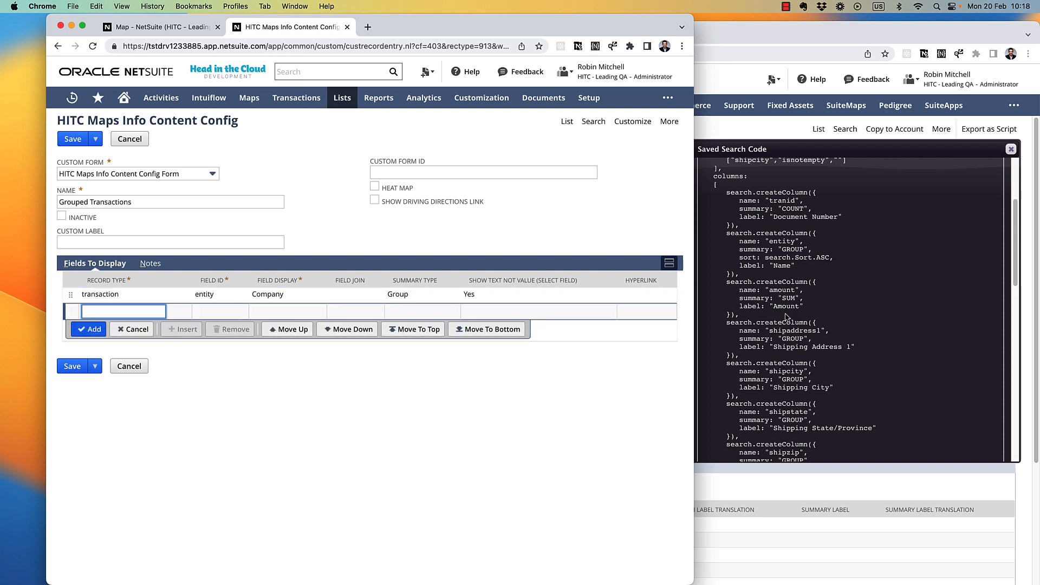
Add a transaction display field with ID amount, label Sales and summary type sum
type("transaction")
key("Tab")
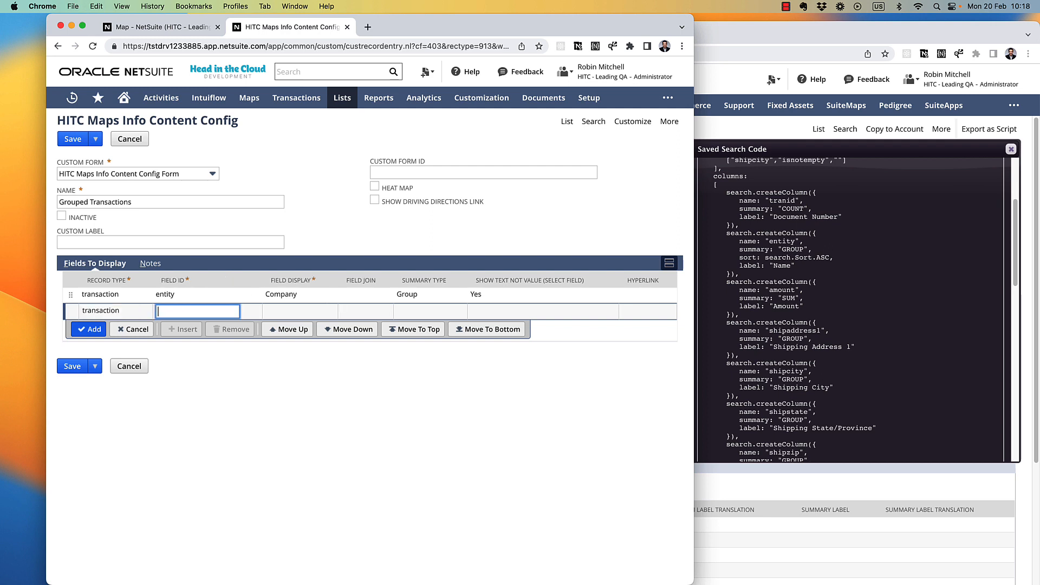
type("amount")
key("Tab")
type("Sales")
key("Tab")
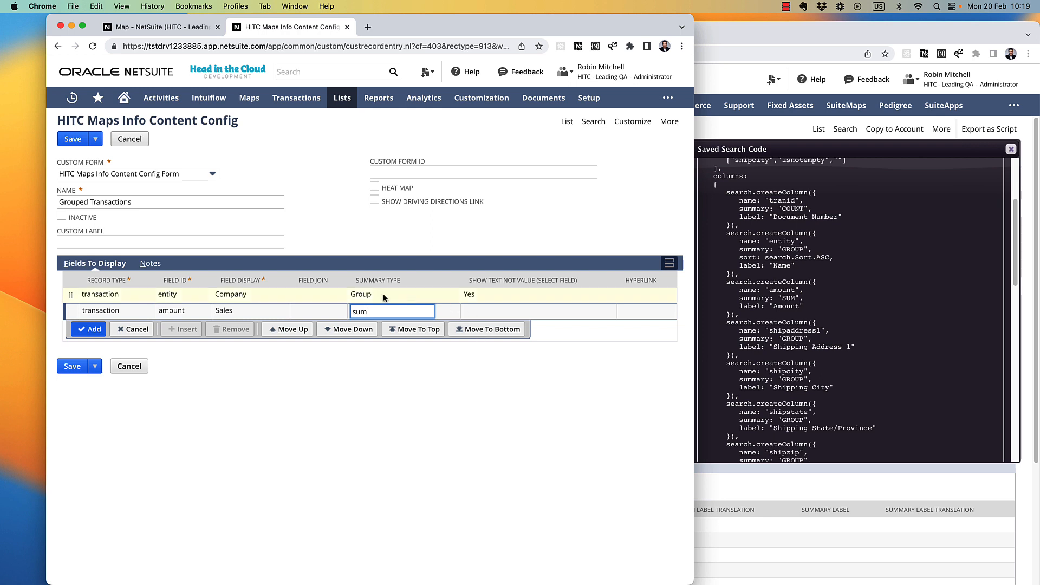
left_click(91, 328)
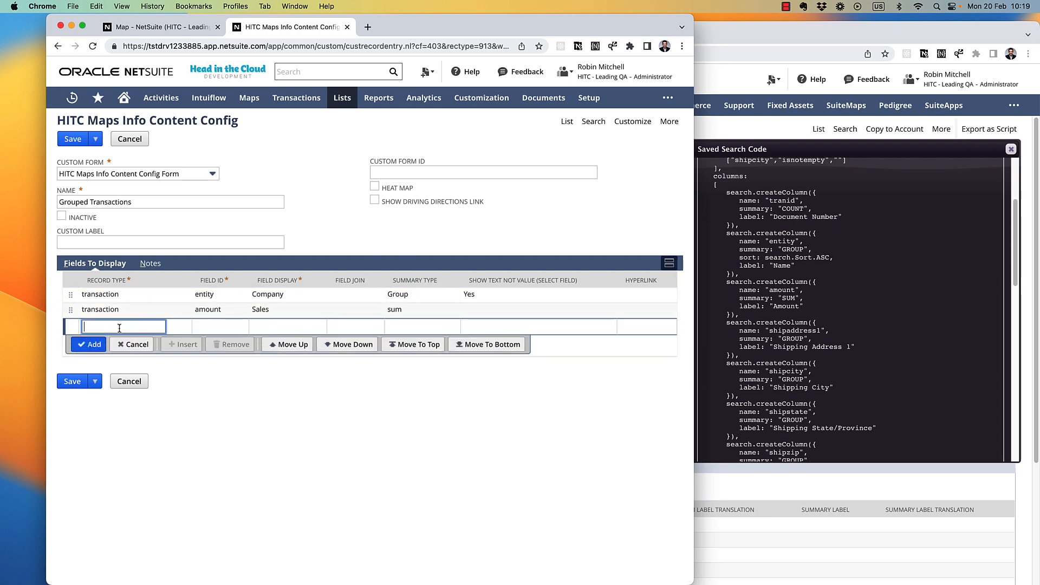
Add a transaction display field with ID item, label Item and summary type group, showing text instead of value
type("transaction")
key("Tab")
type("item")
key("Tab")
type("Item")
key("Tab")
key("Tab")
type("group")
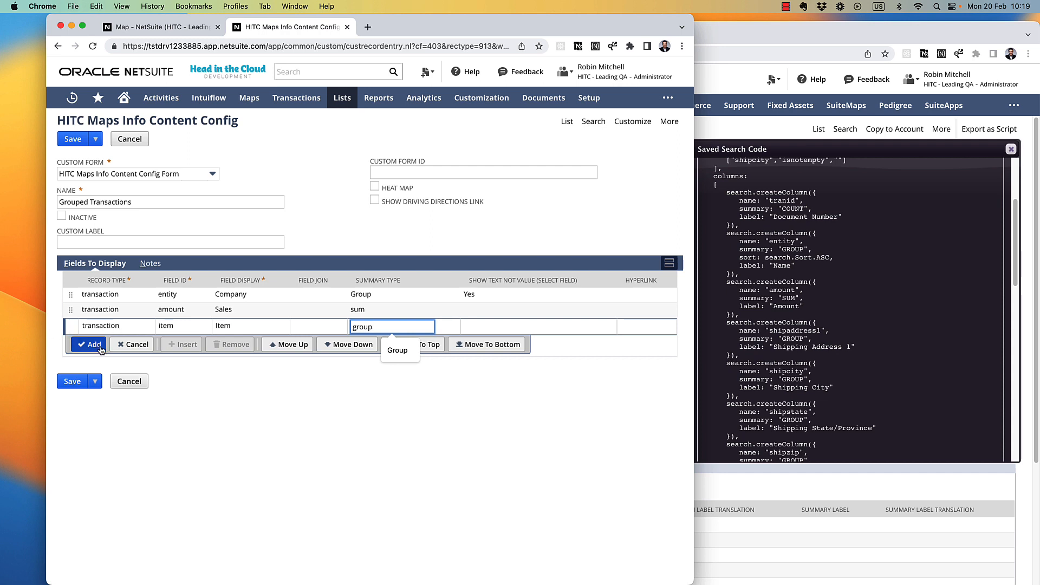
left_click(494, 334)
left_click(455, 327)
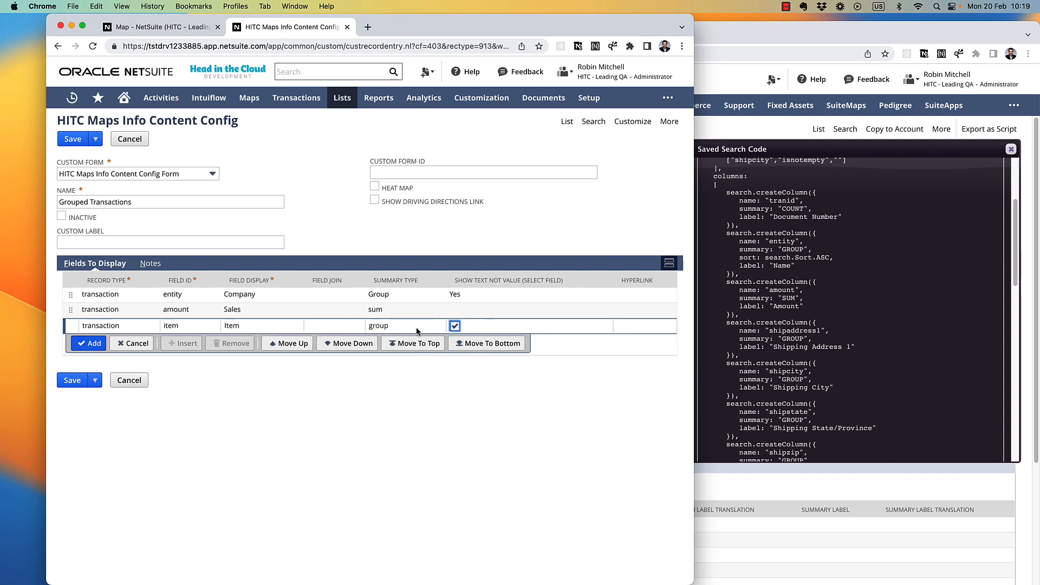
left_click(90, 349)
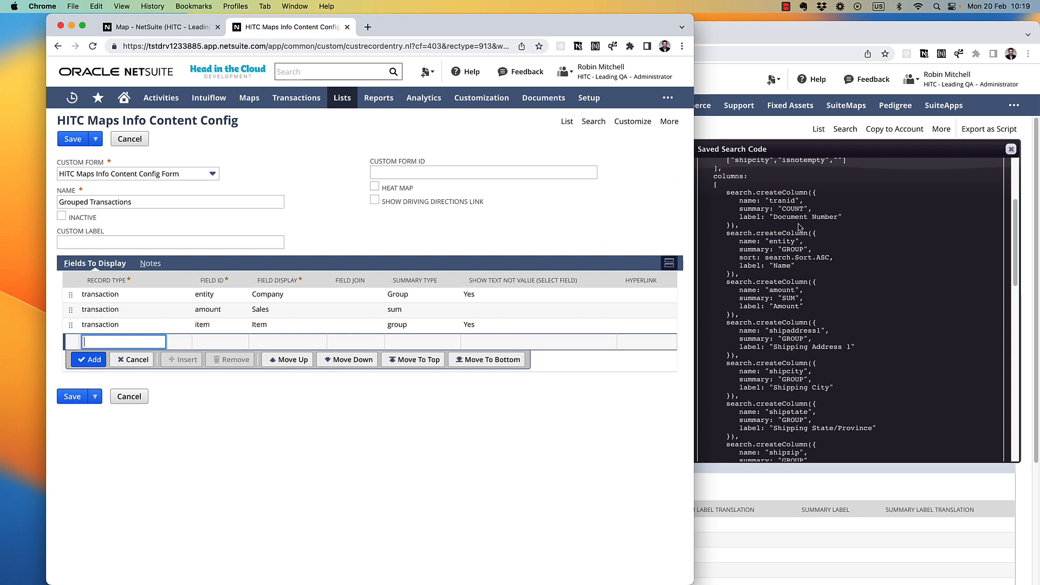
Add a transaction display field with ID tranid, label Number of Sales and summary type count
type("transaction")
key("Tab")
type("tra")
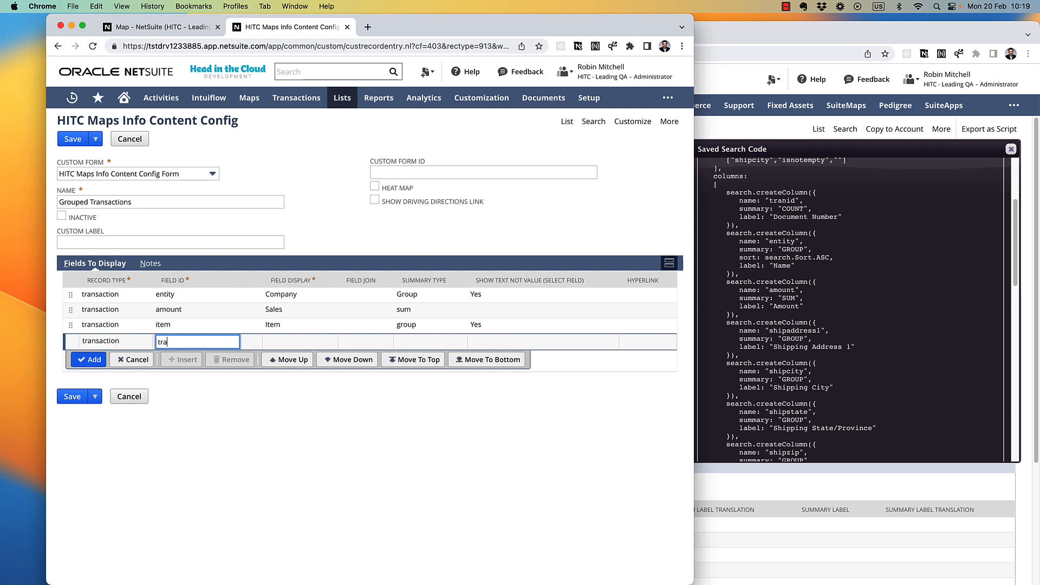
type("nid")
key("Tab")
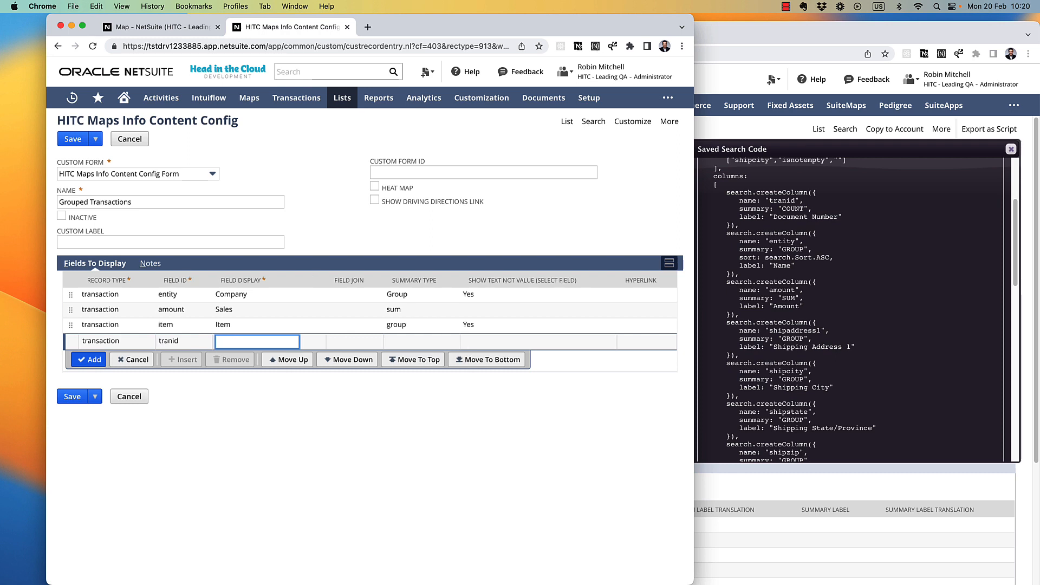
type("Number of Sales")
key("Tab")
type("cou")
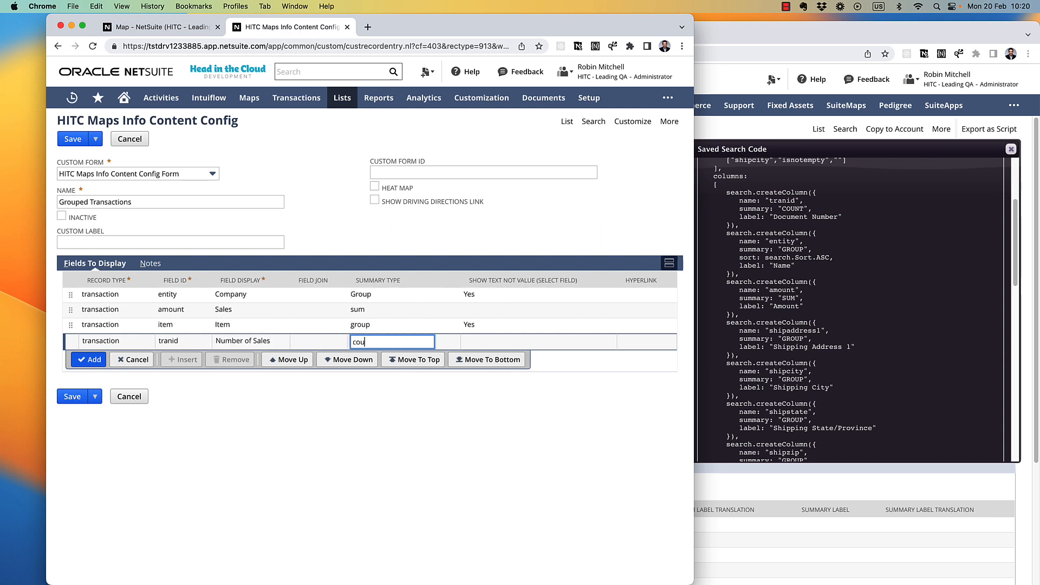
key("Return")
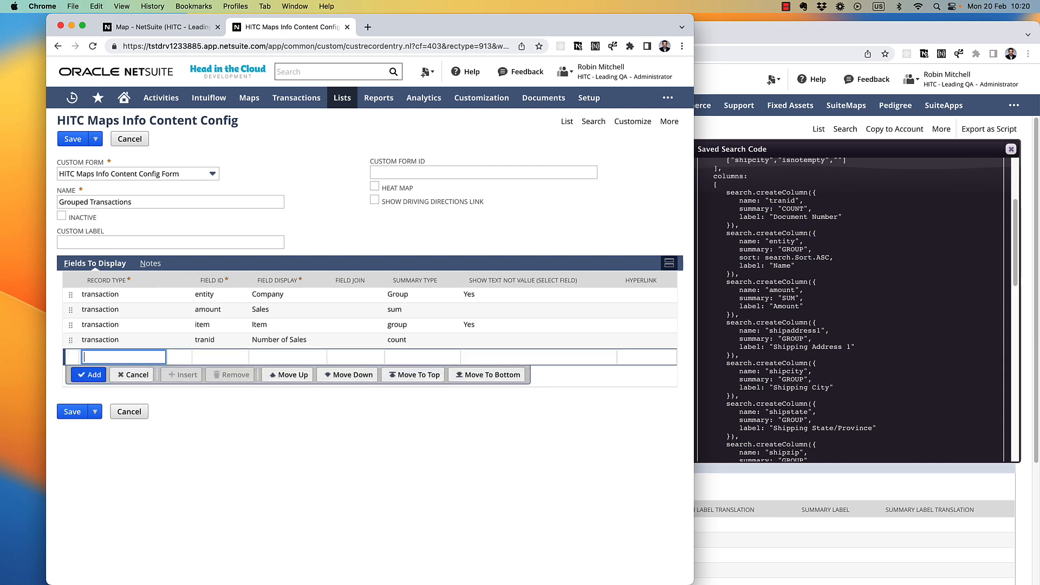
Add a transaction display field with ID shipaddress, label Address and summary type Group, and save the configuration
type("transaction")
key("Tab")
type("shipad")
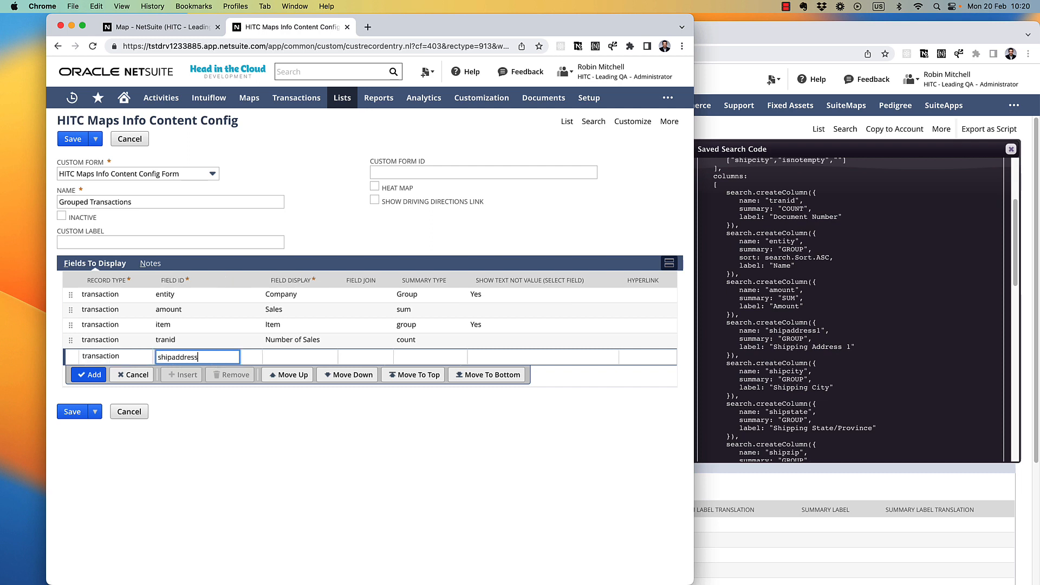
key("Tab")
type("Address")
key("Tab")
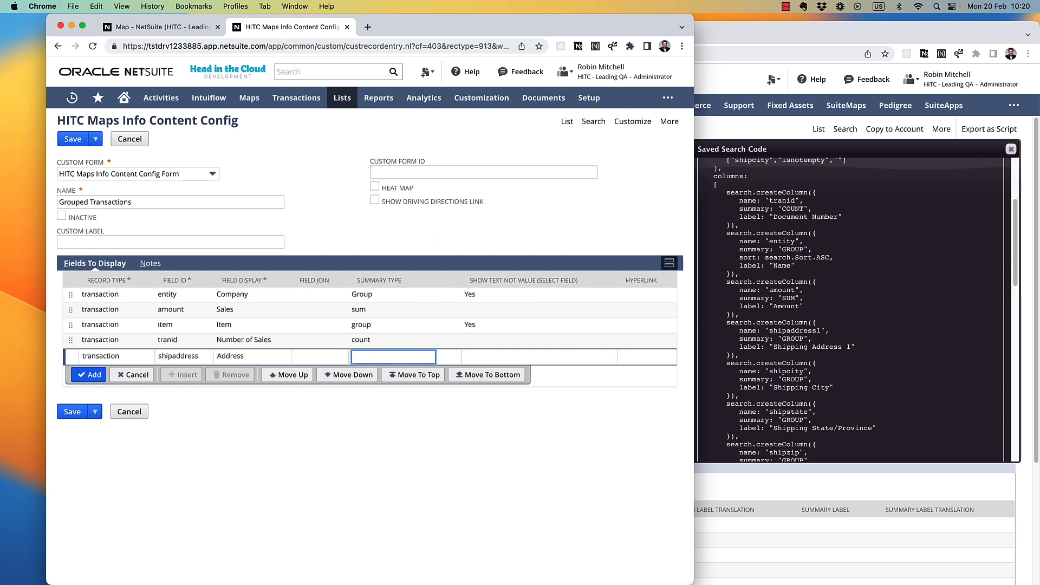
type("Group")
key("Return")
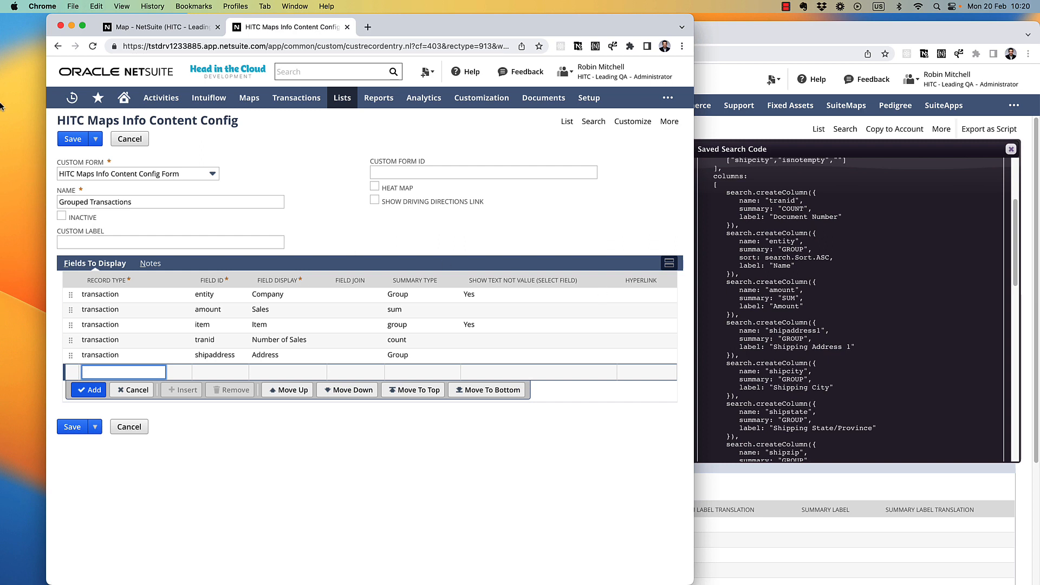
left_click(70, 140)
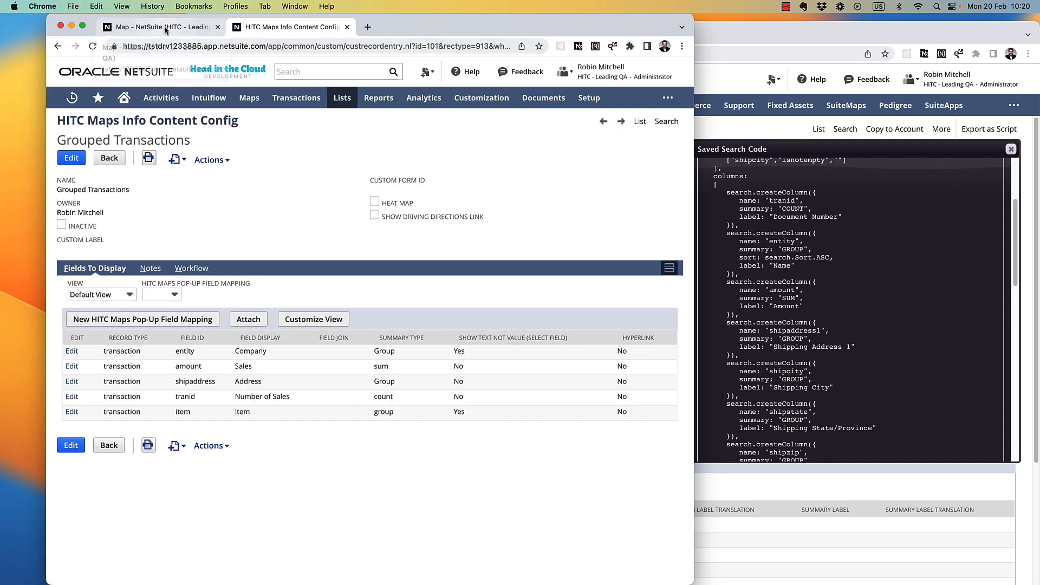
Reload the map form and set its info popup content to Grouped Transactions
left_click(164, 31)
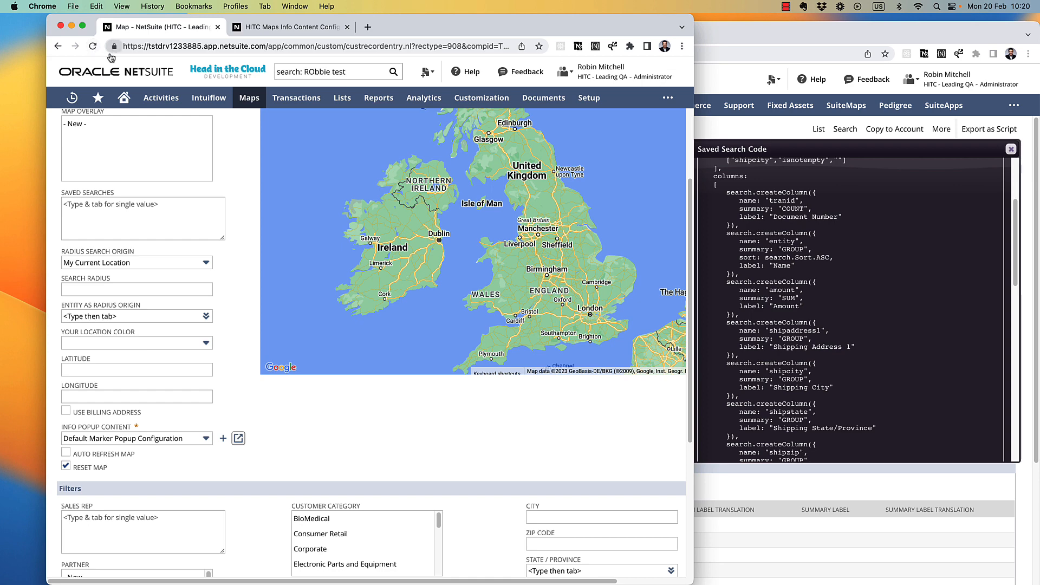
left_click(188, 442)
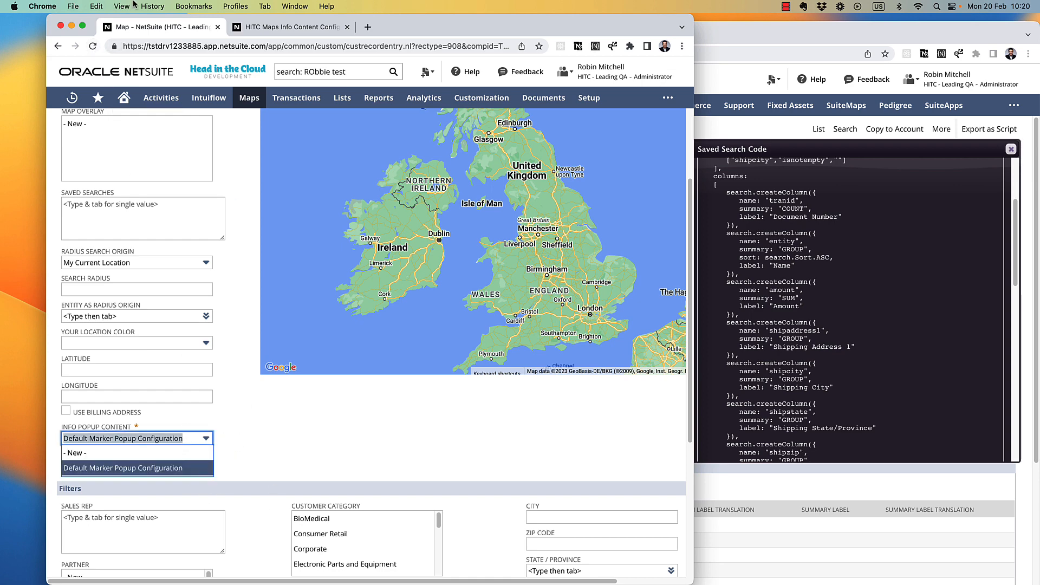
left_click(93, 46)
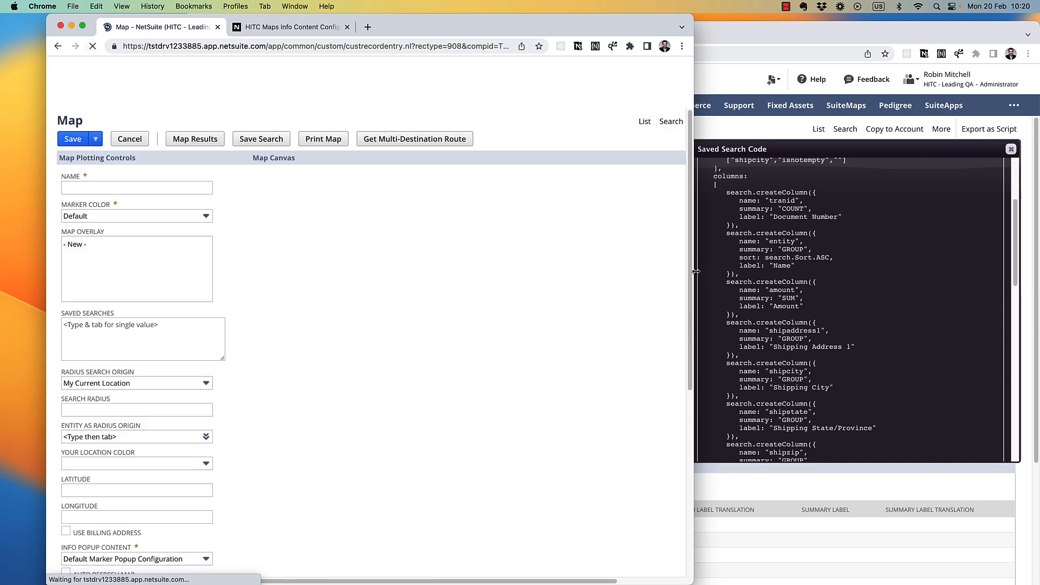
left_click_drag(993, 285, 995, 285)
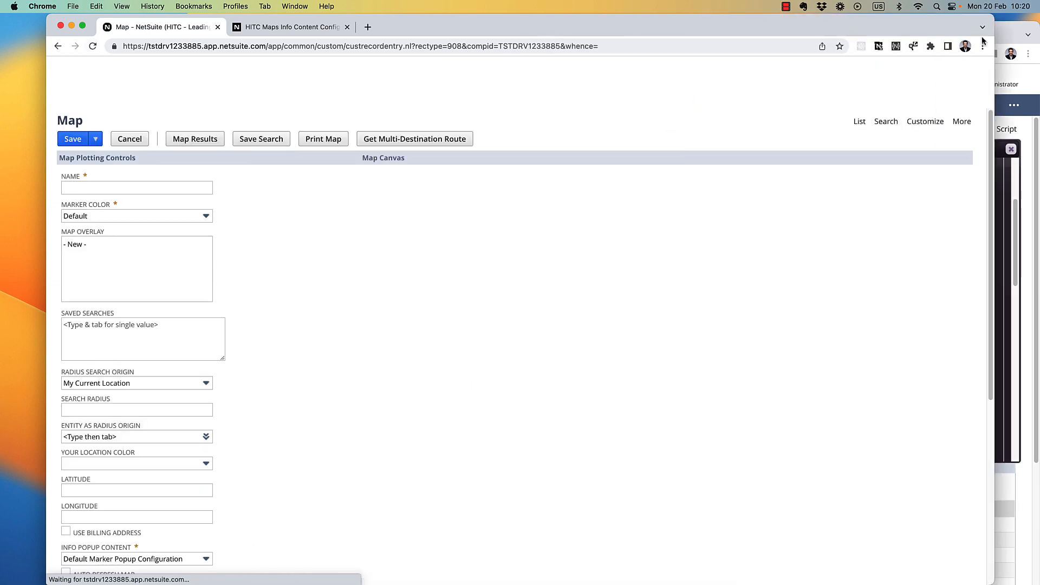
scroll(294, 363, "down", 6)
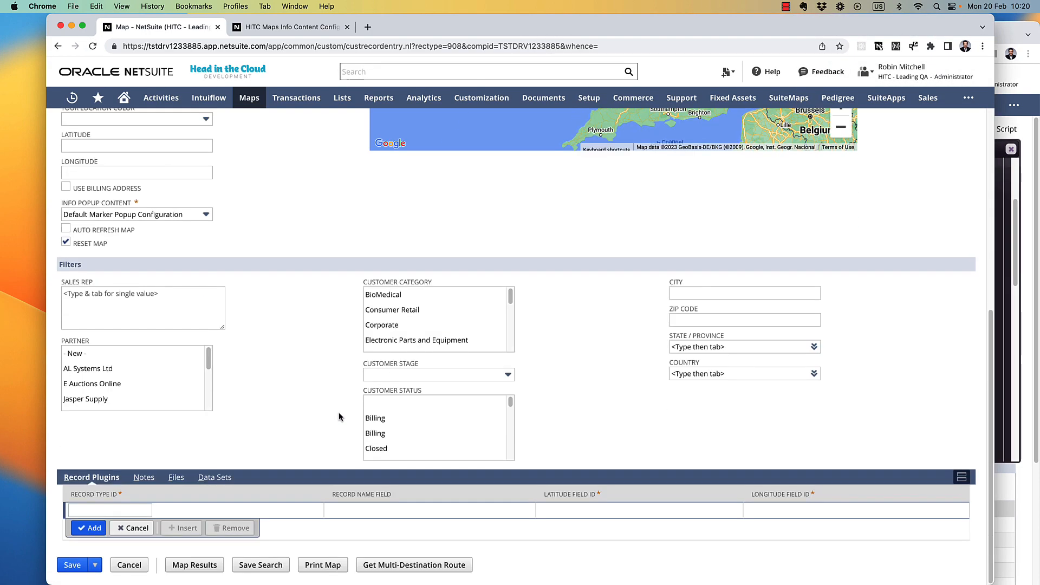
left_click(162, 214)
left_click(165, 258)
Choose the test Maps - Transaction Grouping saved search and plot its results on the map
scroll(311, 378, "up", 6)
left_click(164, 350)
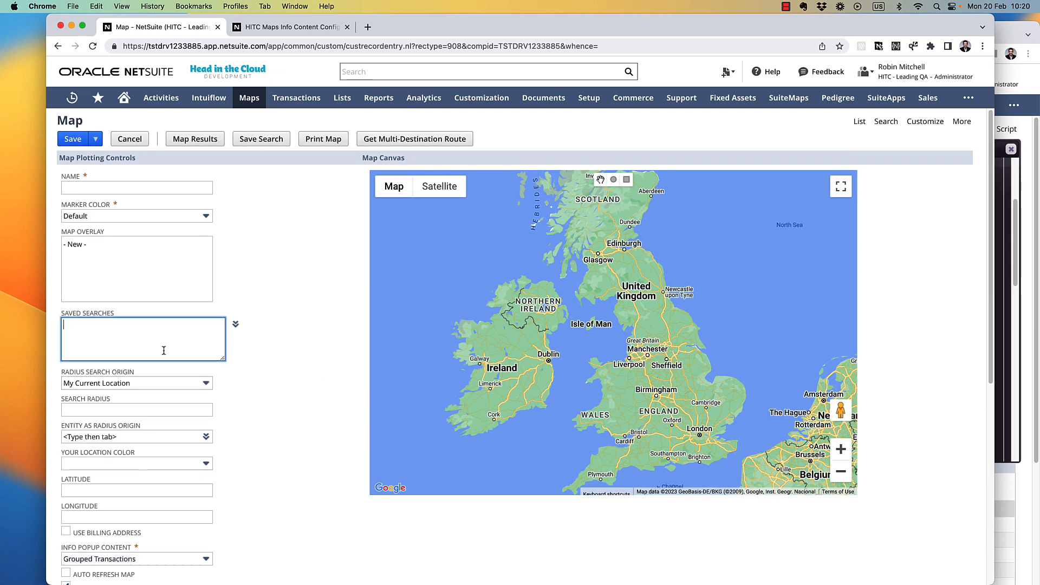
type("robbie test")
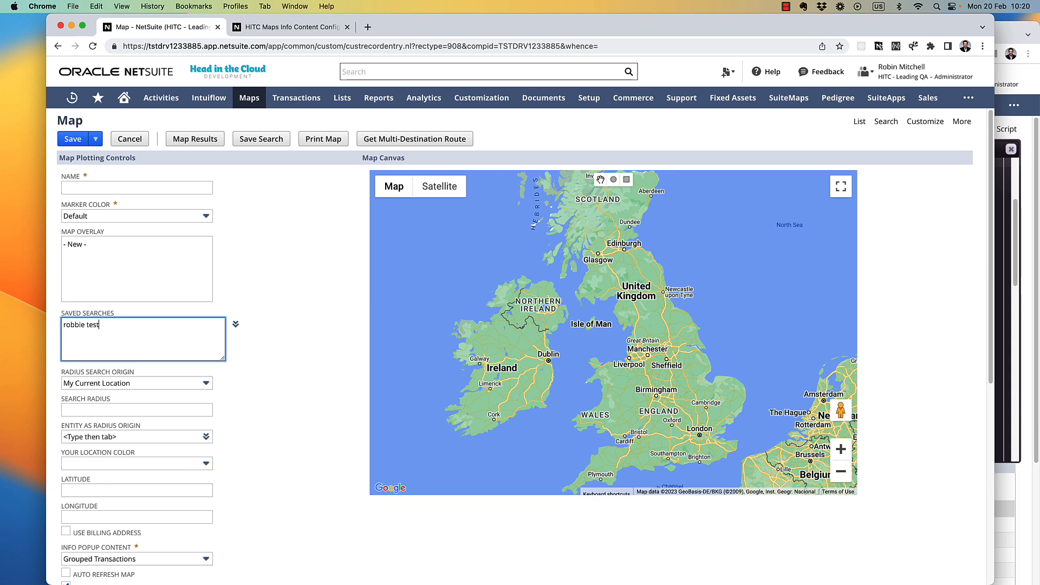
left_click(147, 361)
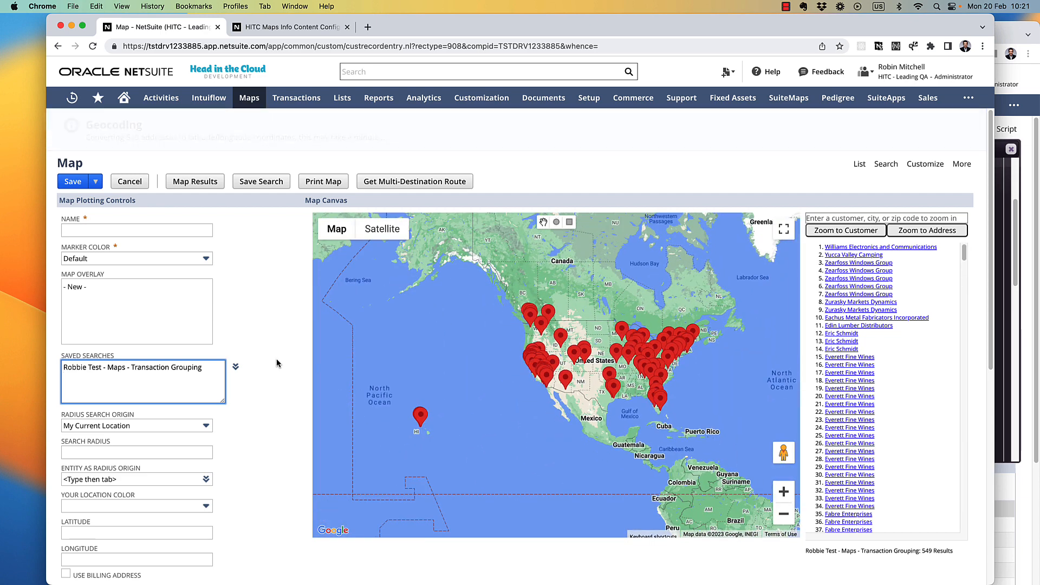
Inspect the popups of several markers across the United States for company, sales, item, number of sales and address
left_click(574, 318)
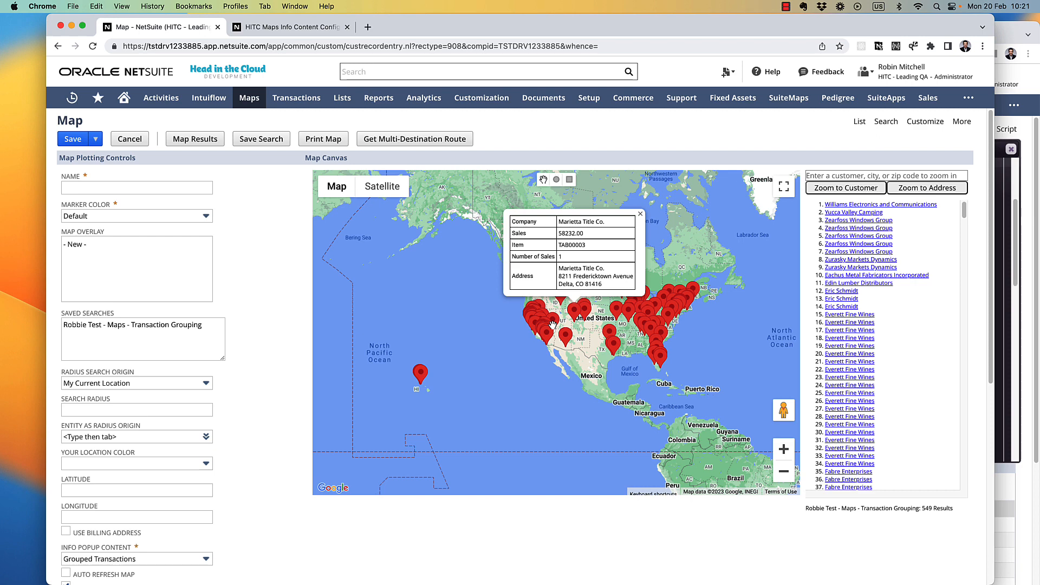
left_click(613, 341)
left_click(655, 327)
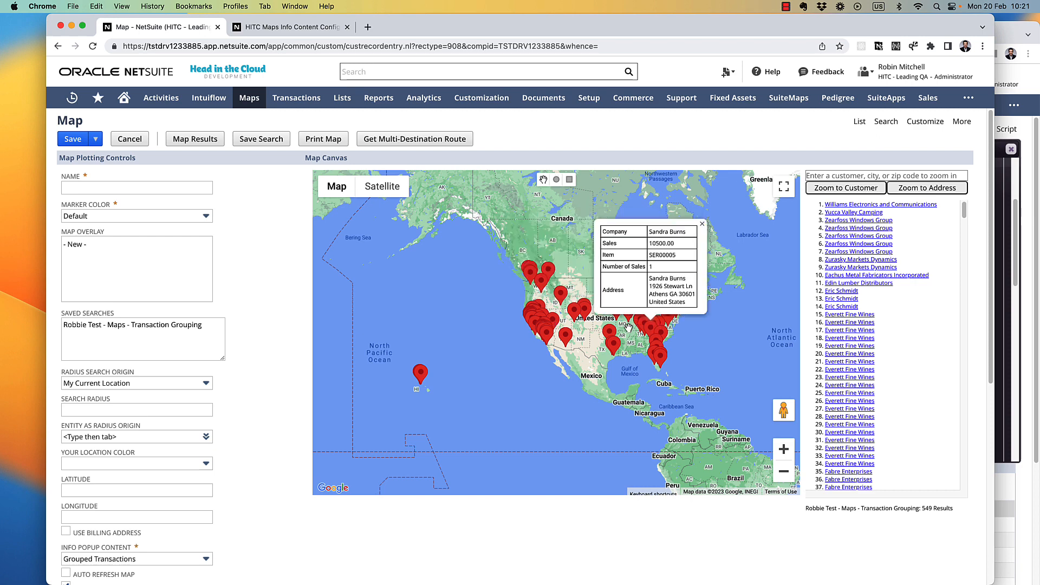
left_click(617, 346)
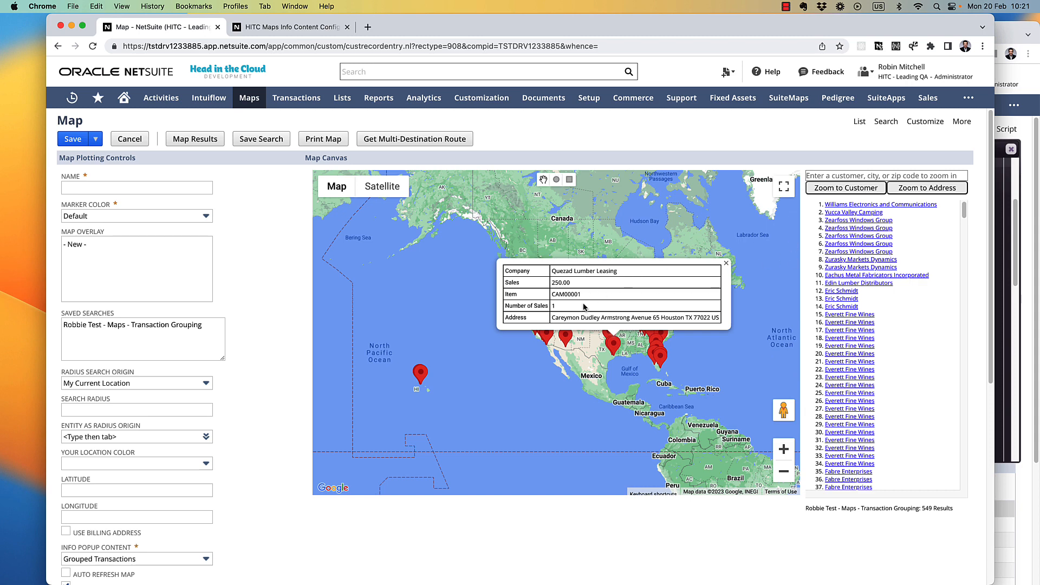
left_click(423, 375)
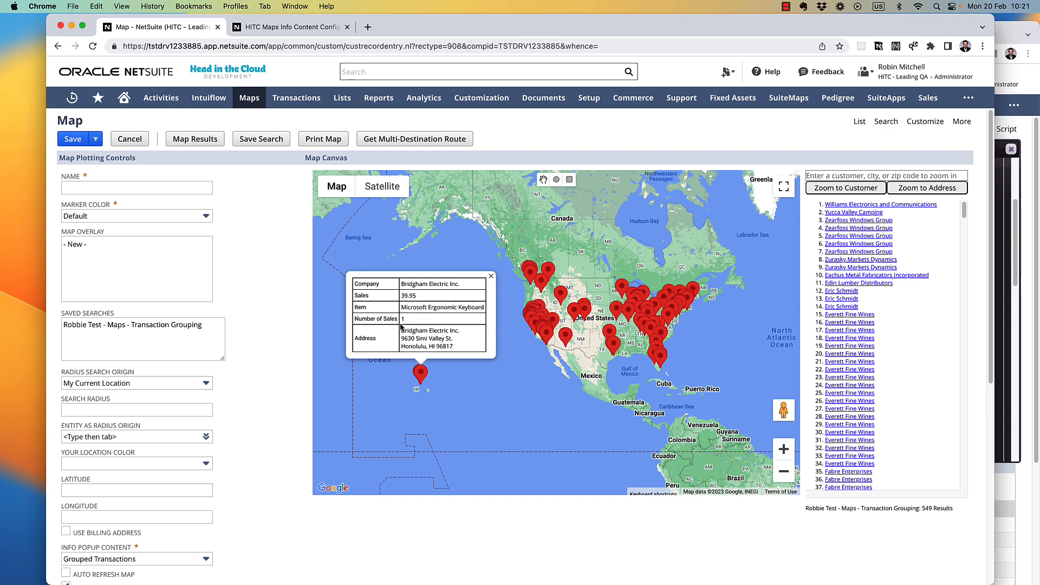
left_click(546, 331)
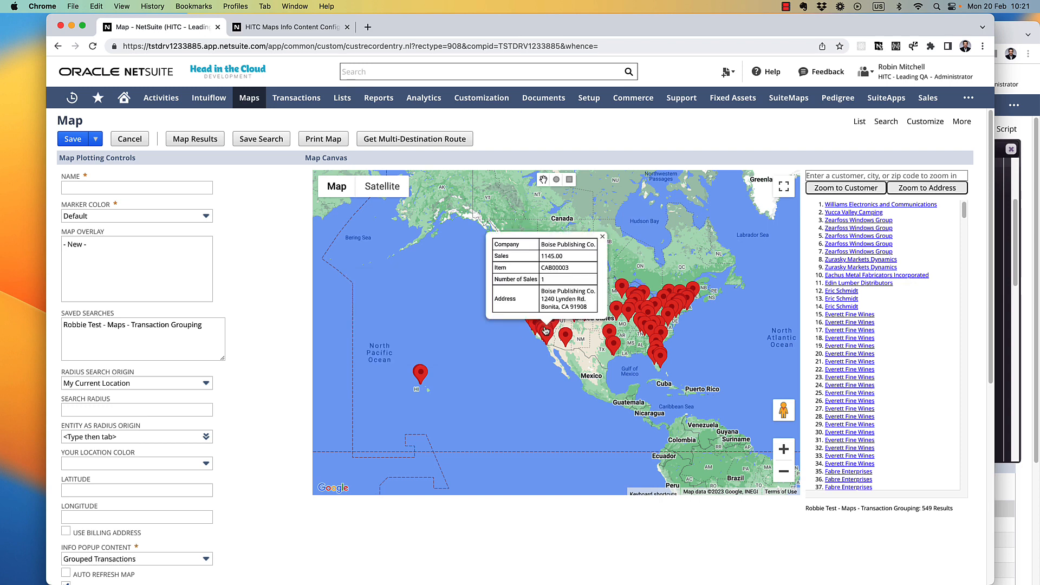
left_click(650, 327)
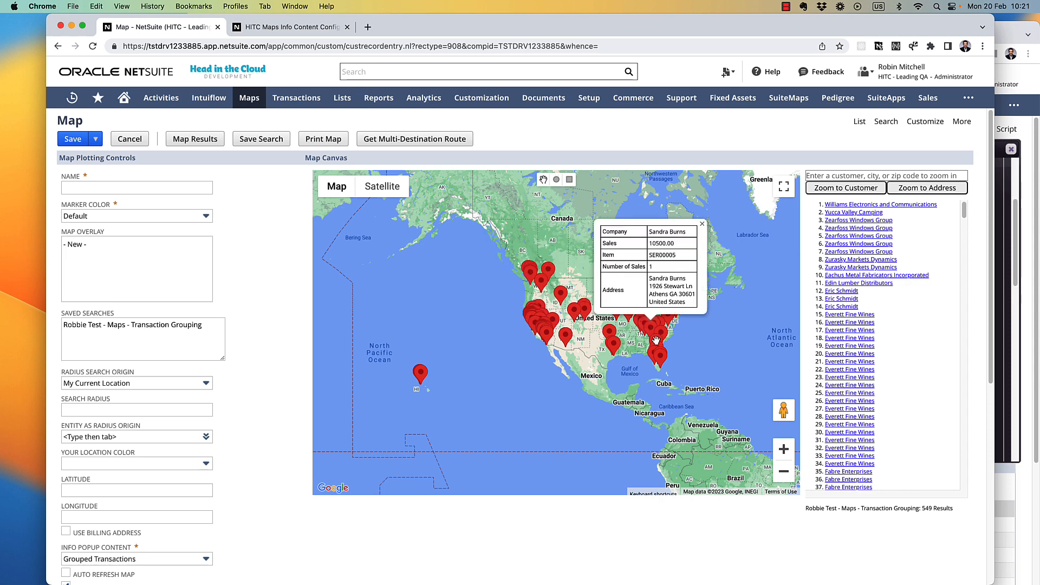
left_click(657, 346)
left_click(663, 364)
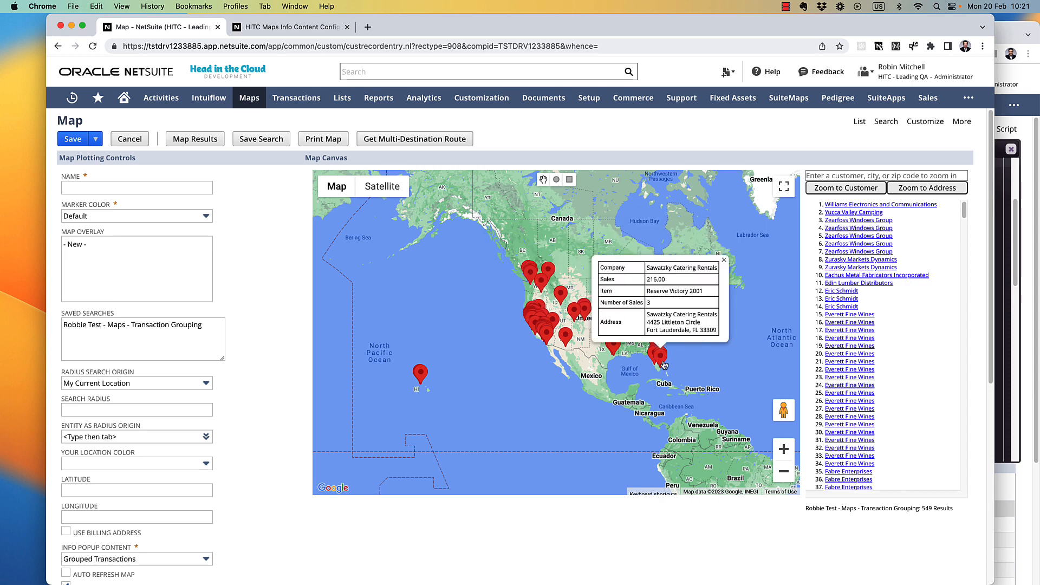
Name the map Grouped Sales and save it
left_click(133, 188)
type("Gruoped")
key("BackSpace")
key("BackSpace")
key("BackSpace")
type("Grouped Sales")
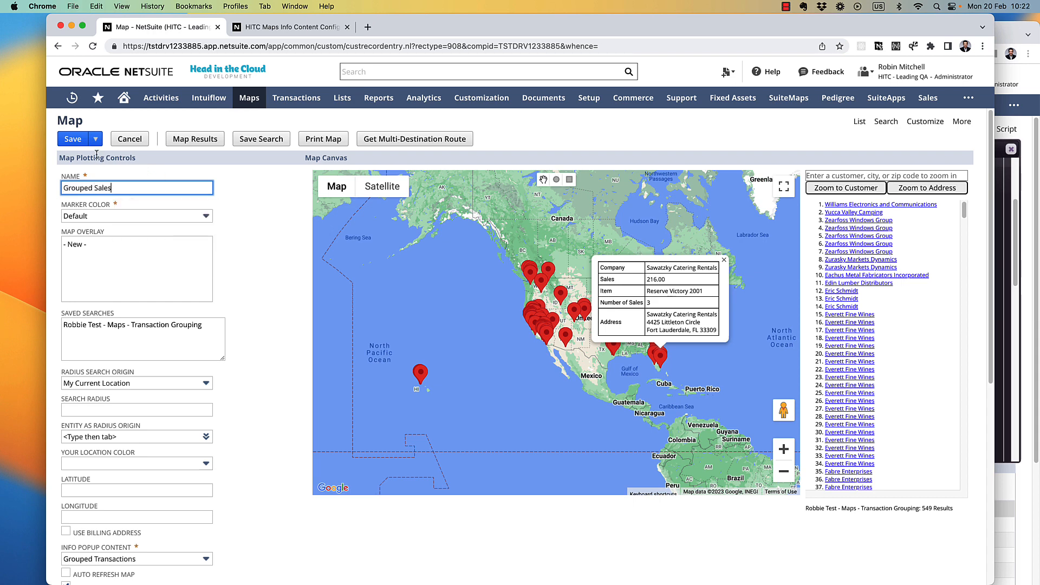
left_click(72, 139)
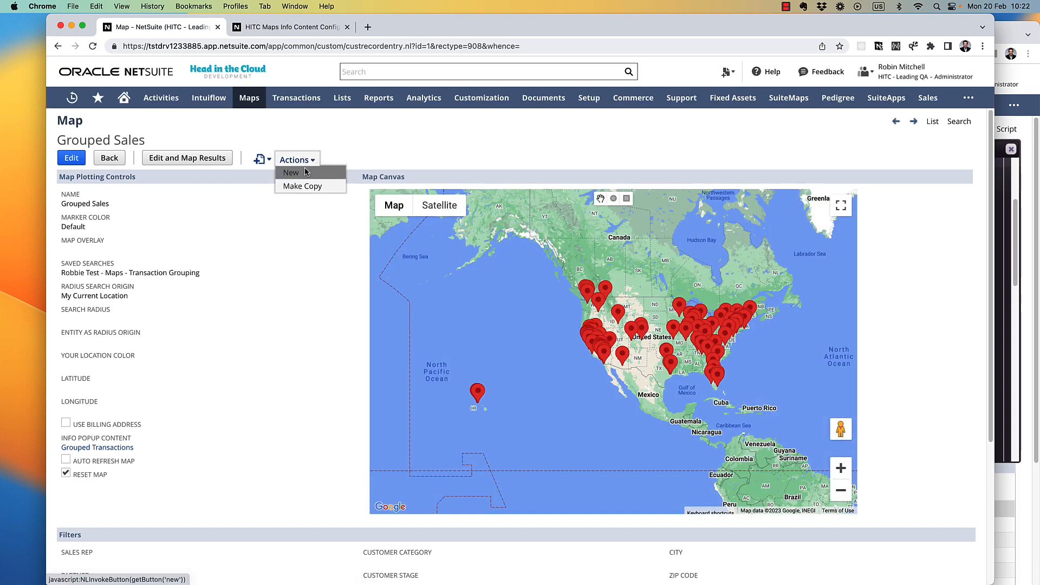
Start a new map and plot the UK Customers saved search on it
left_click(305, 172)
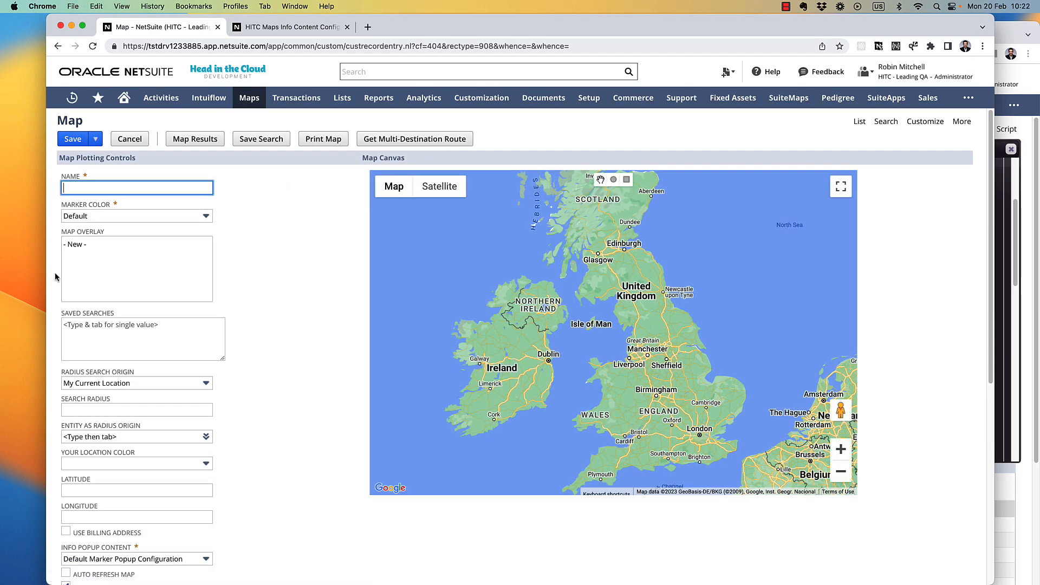
left_click(111, 332)
type("uk customers")
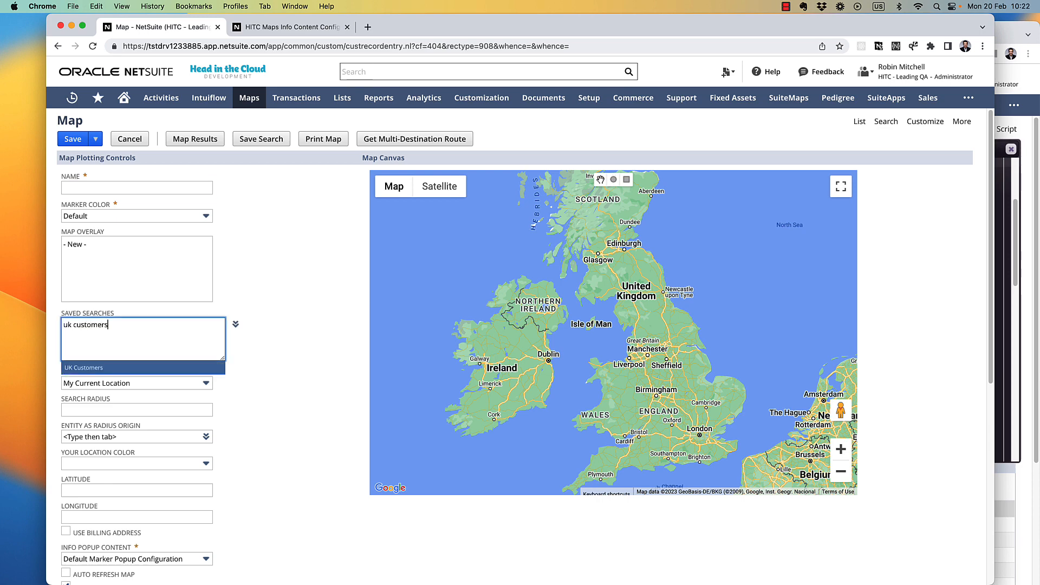
key("Tab")
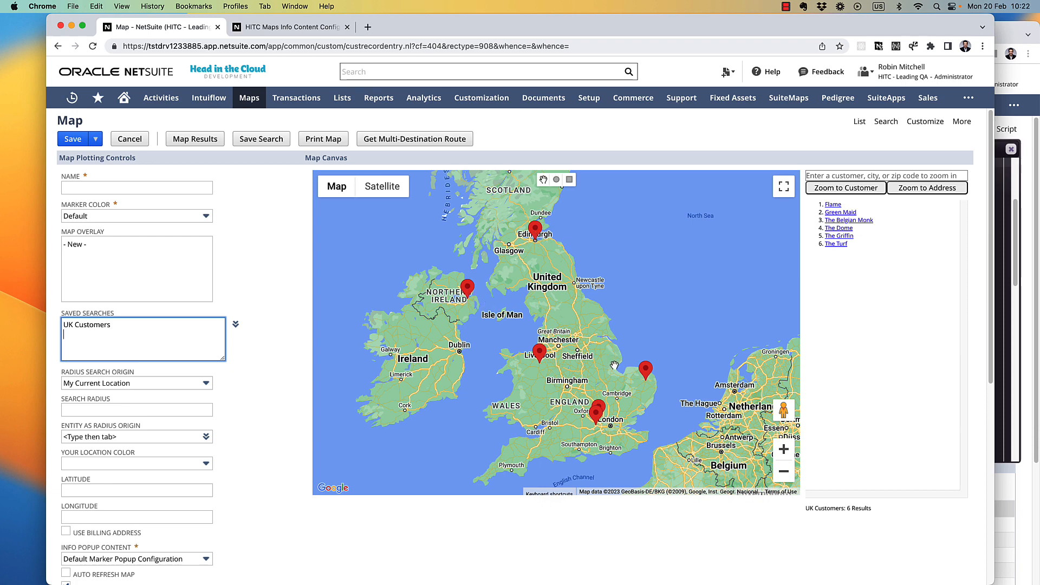
Draw a circle around London and south-east England and map only the UK Customers results inside it
left_click_drag(653, 428, 605, 375)
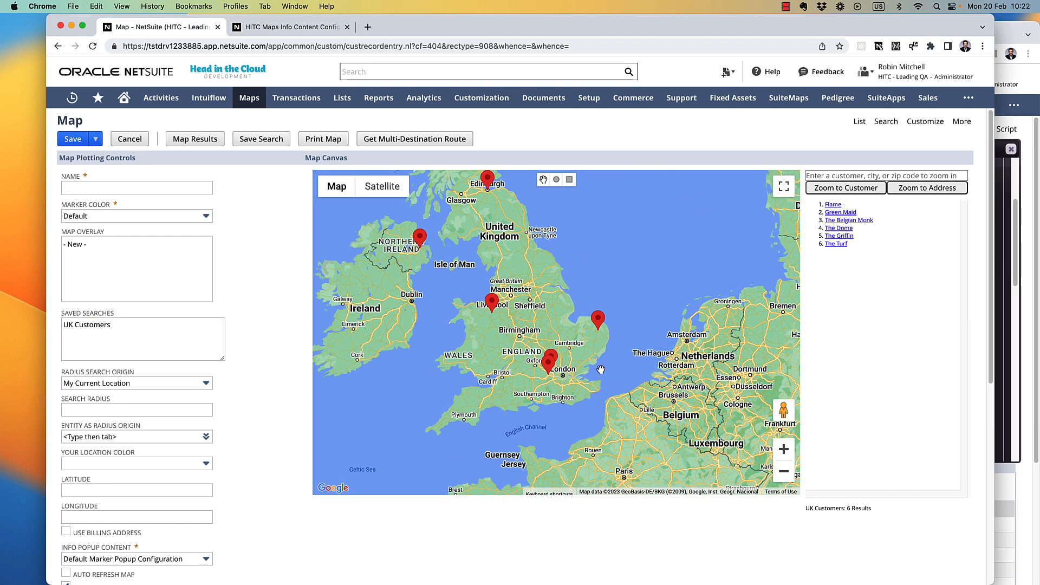
left_click(557, 180)
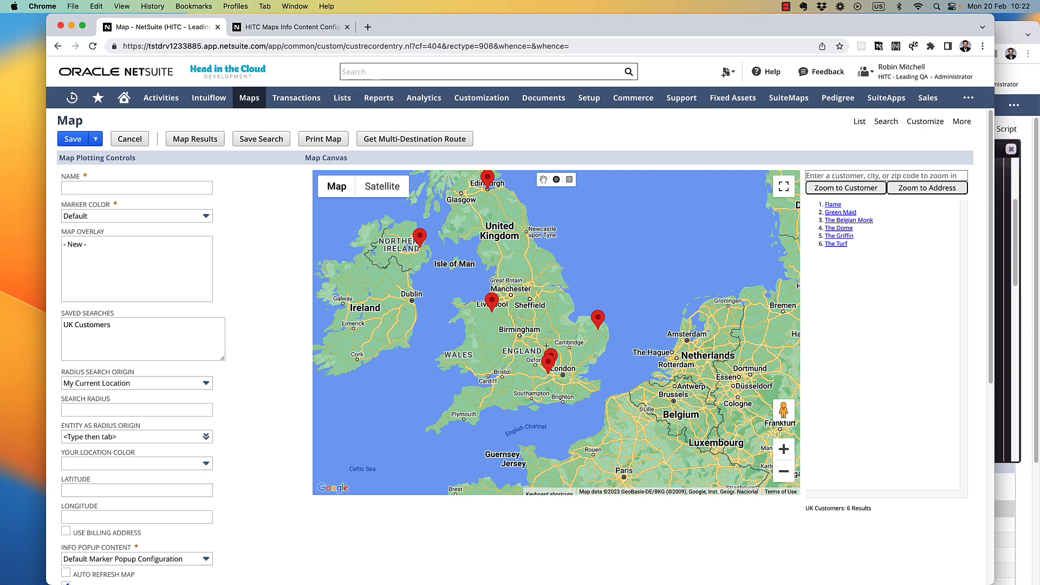
left_click_drag(565, 380, 610, 380)
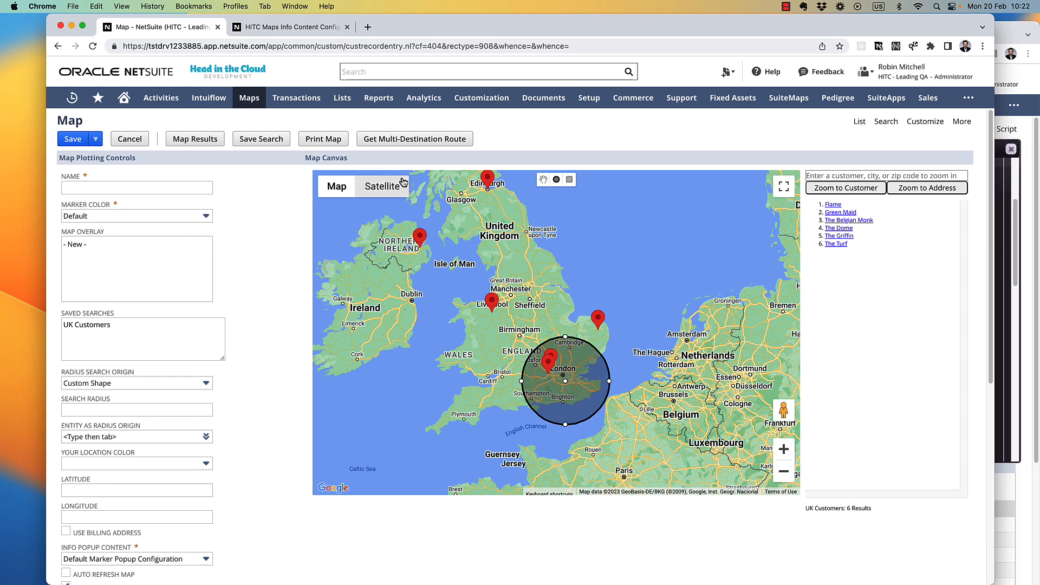
left_click(193, 142)
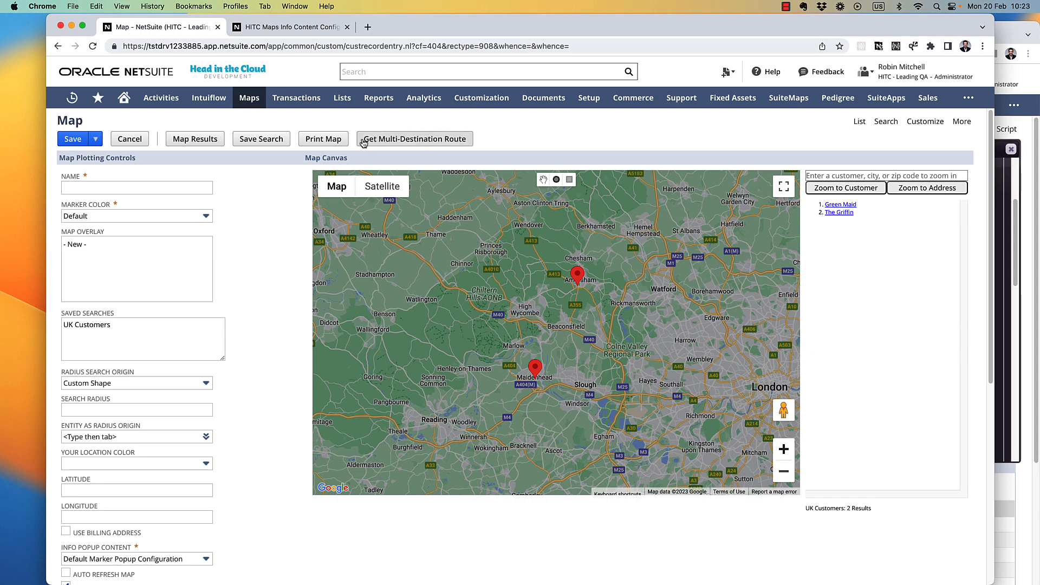
View the multi-destination route for the mapped customers in Google Maps, and close the route and popup configuration pages
left_click(398, 140)
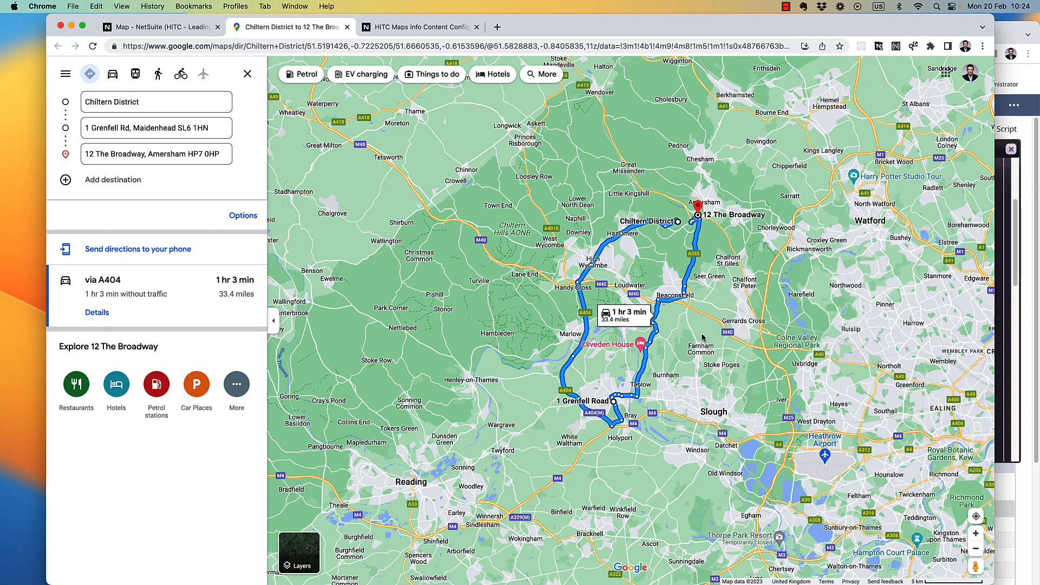
left_click(348, 27)
left_click(348, 27)
Reload the map form to clear the saved search and the custom circle
mouse_move(248, 153)
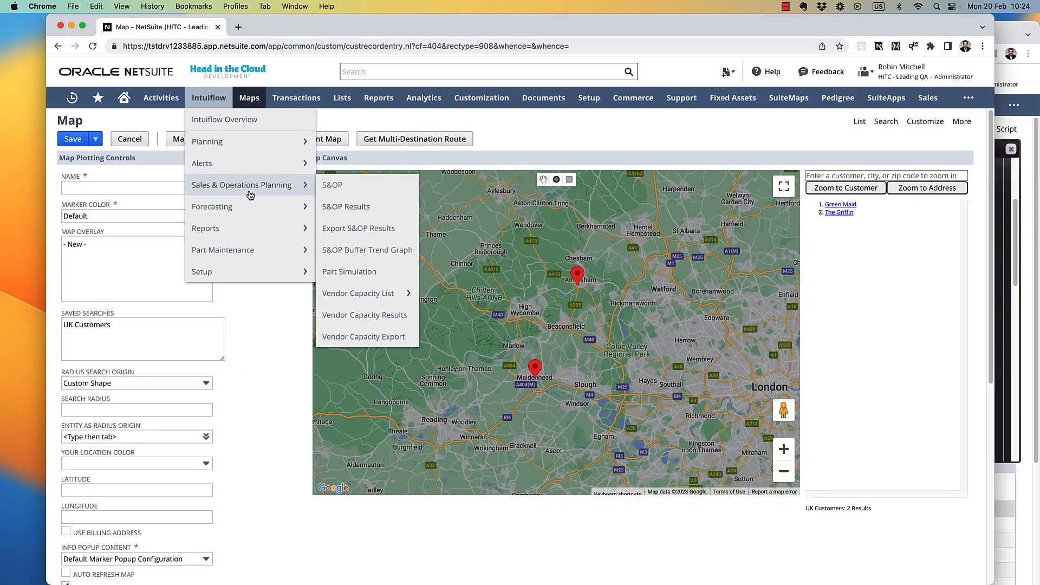
left_click(94, 44)
left_click(551, 229)
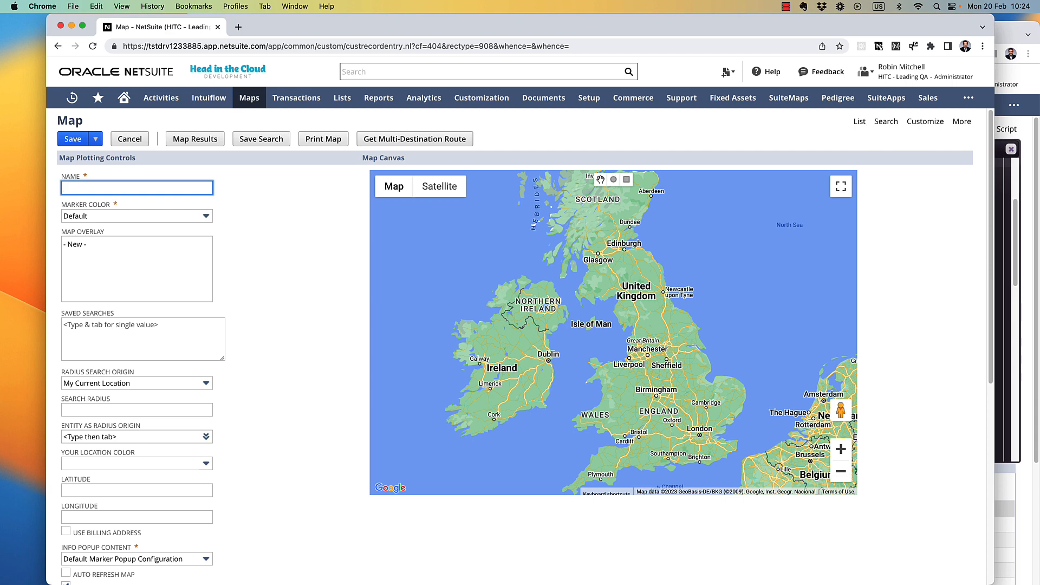
left_click(571, 116)
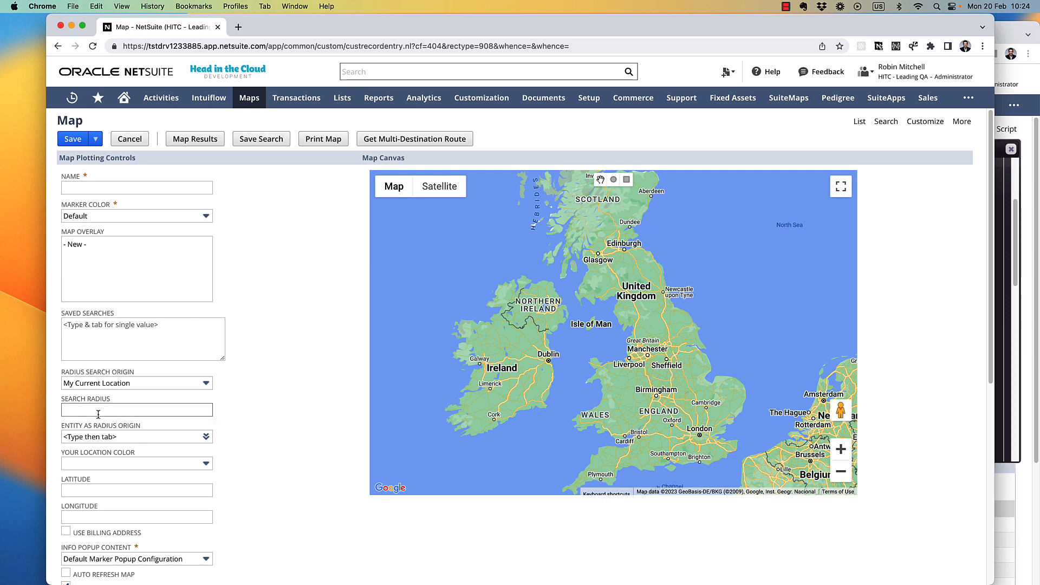
Set the search radius to 20 with My Current Location as origin, and allow the site to know the location
scroll(285, 421, "down", 1)
left_click(147, 393)
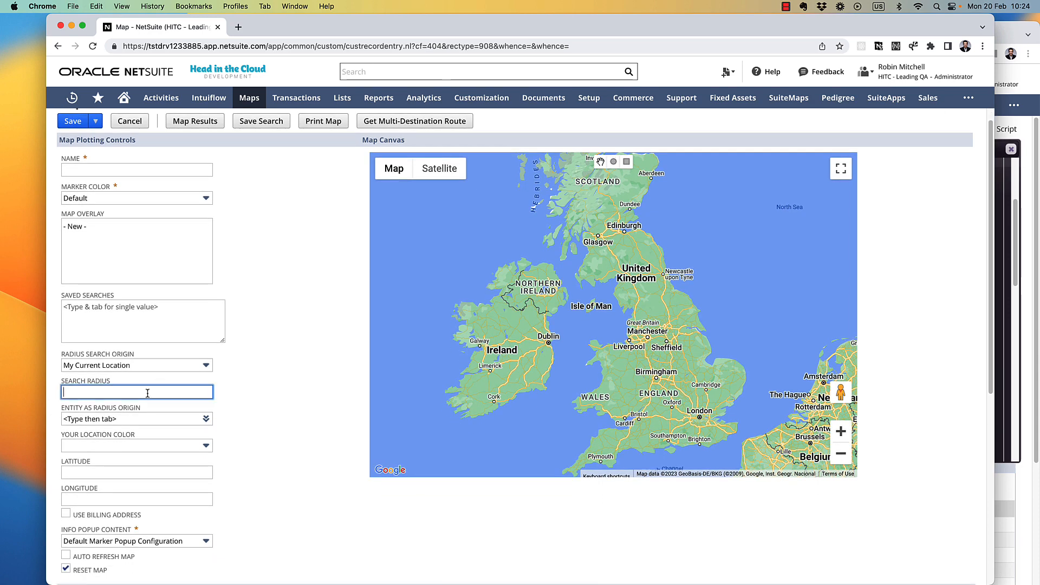
type("20")
key("Tab")
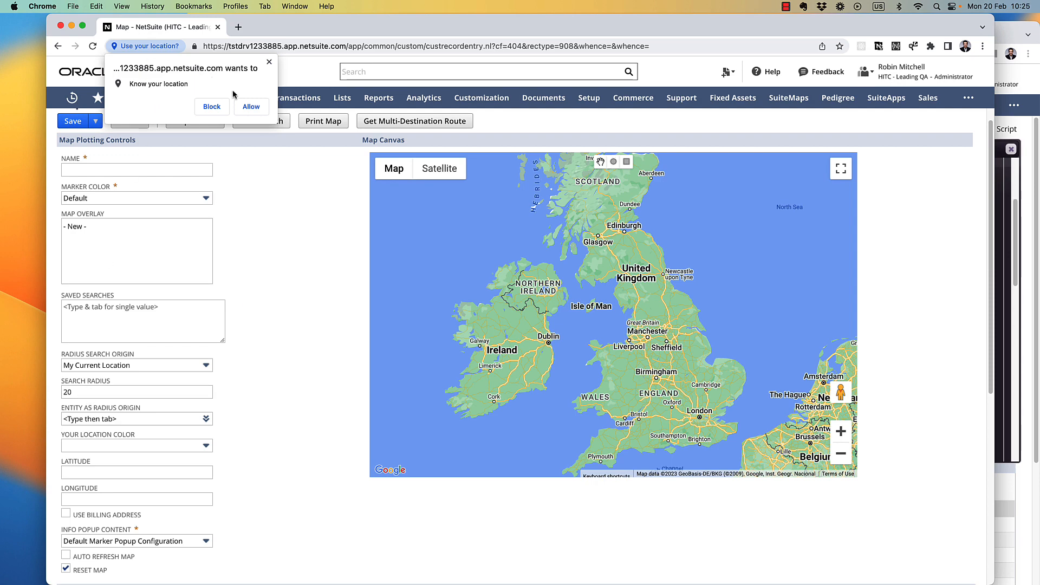
left_click(248, 108)
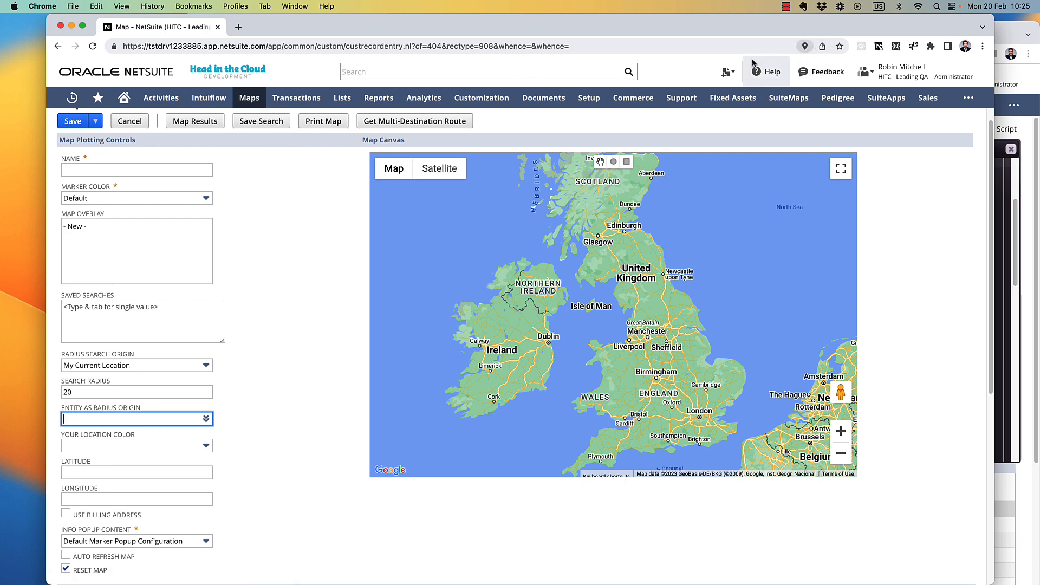
Map the results within the search radius, and get driving directions to The Griffin from its marker popup
left_click(199, 125)
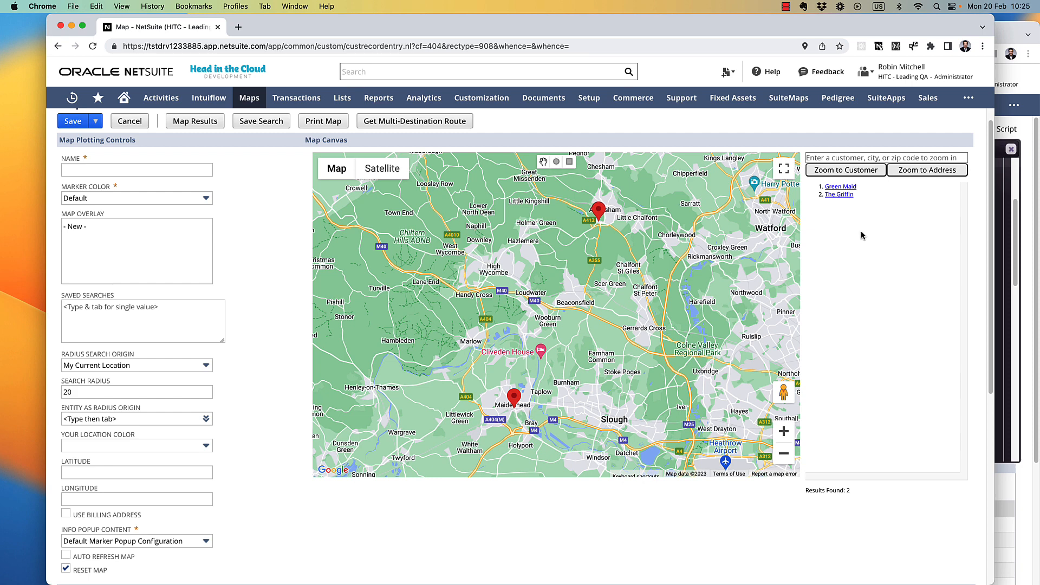
left_click(599, 213)
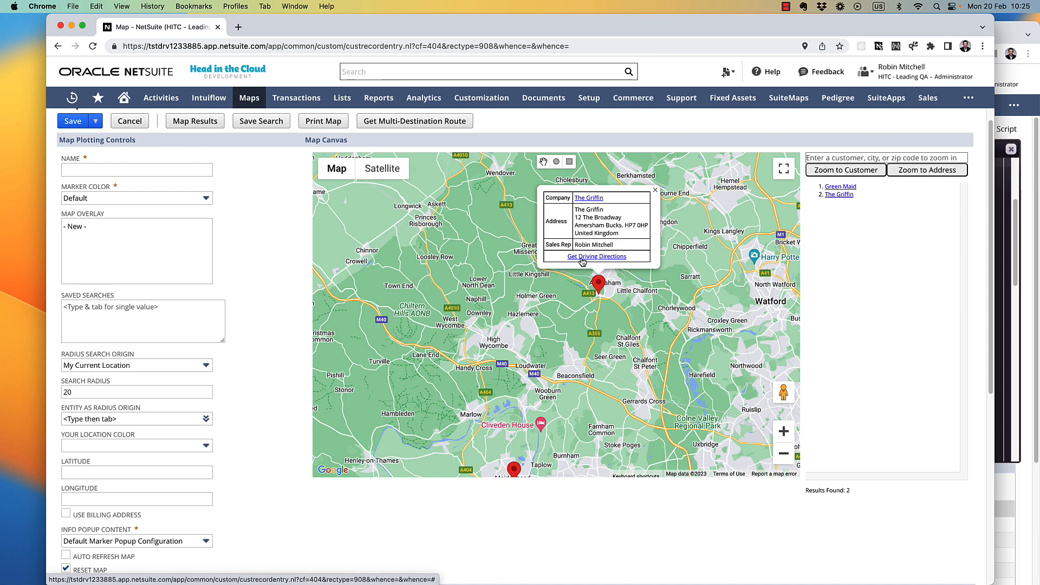
left_click(583, 260)
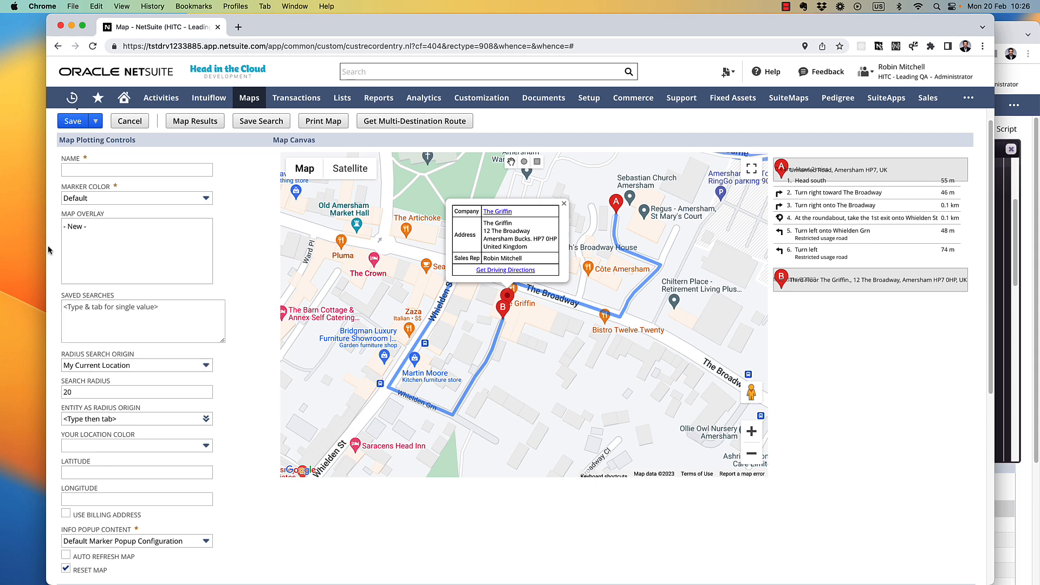
Reload the map form, and enable Show Driving Directions Link in the Default Marker Popup Configuration, saving the record
left_click(93, 47)
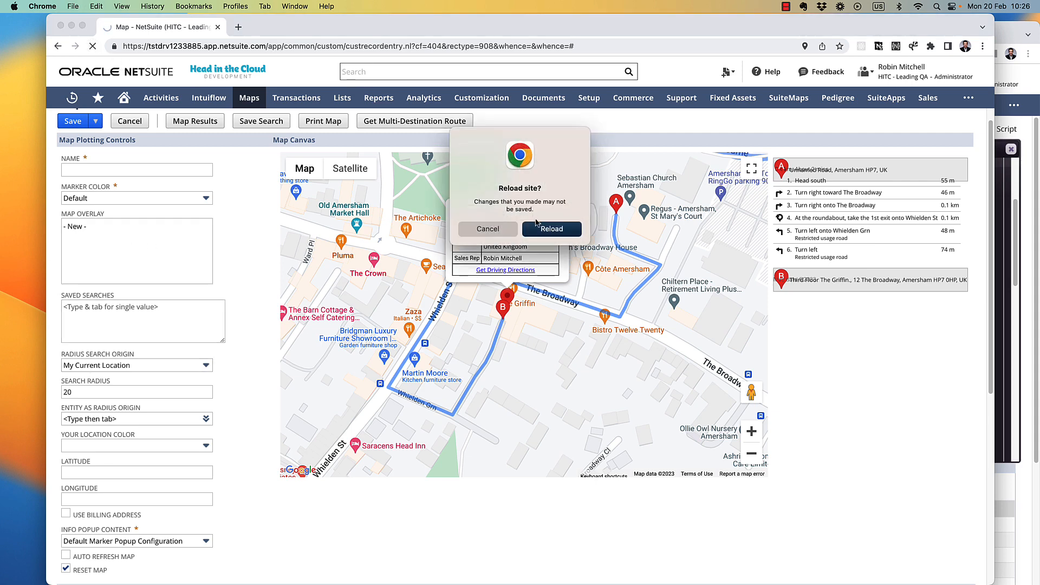
left_click(538, 228)
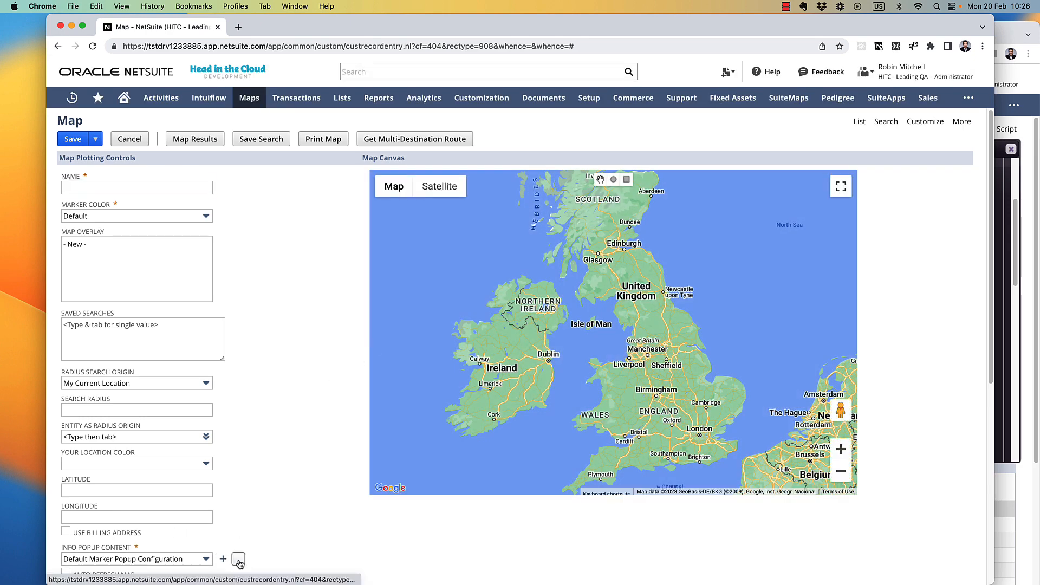
left_click(238, 561)
mouse_move(245, 143)
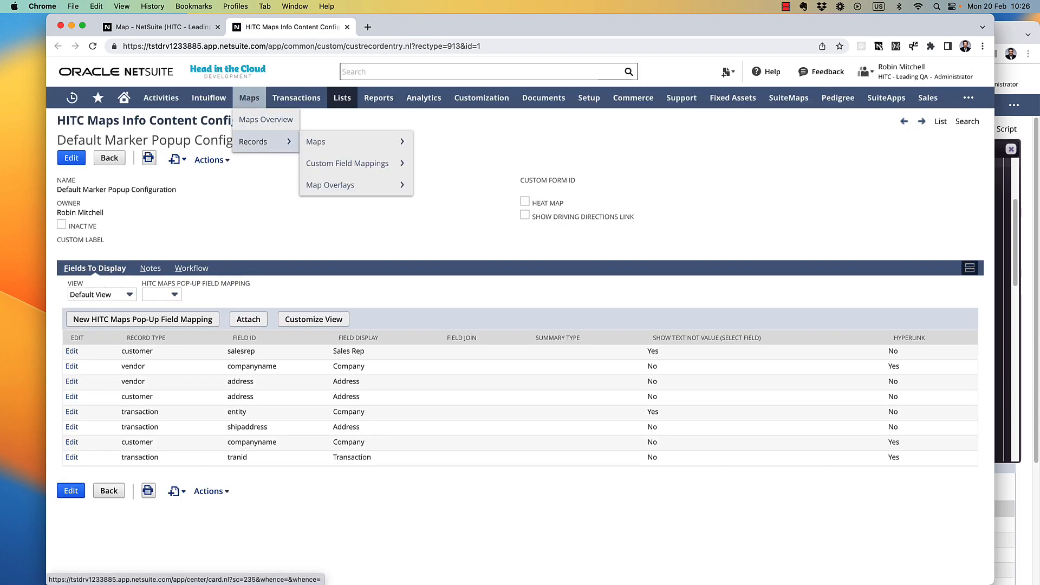
left_click(71, 157)
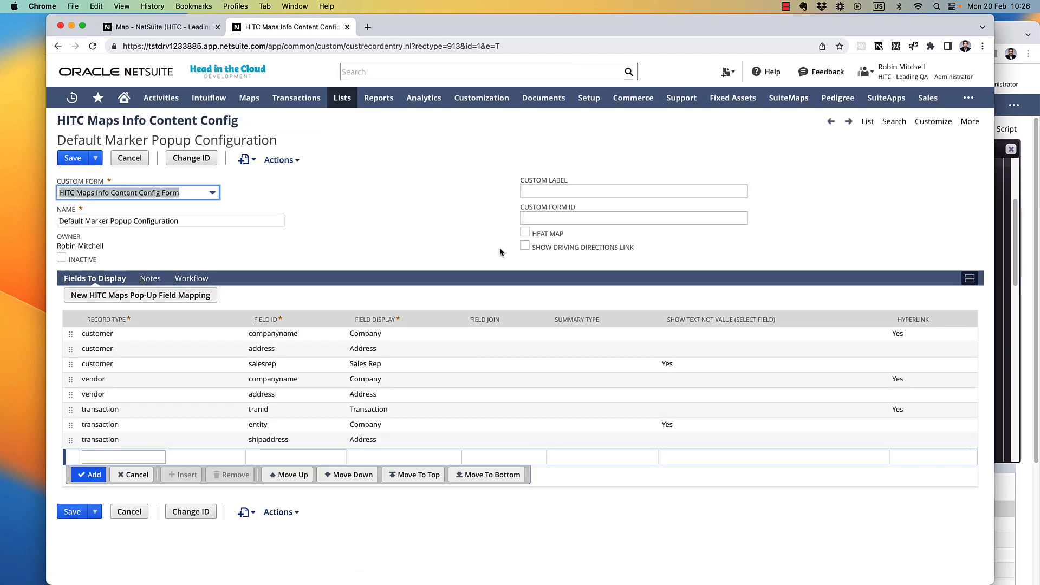
left_click(530, 250)
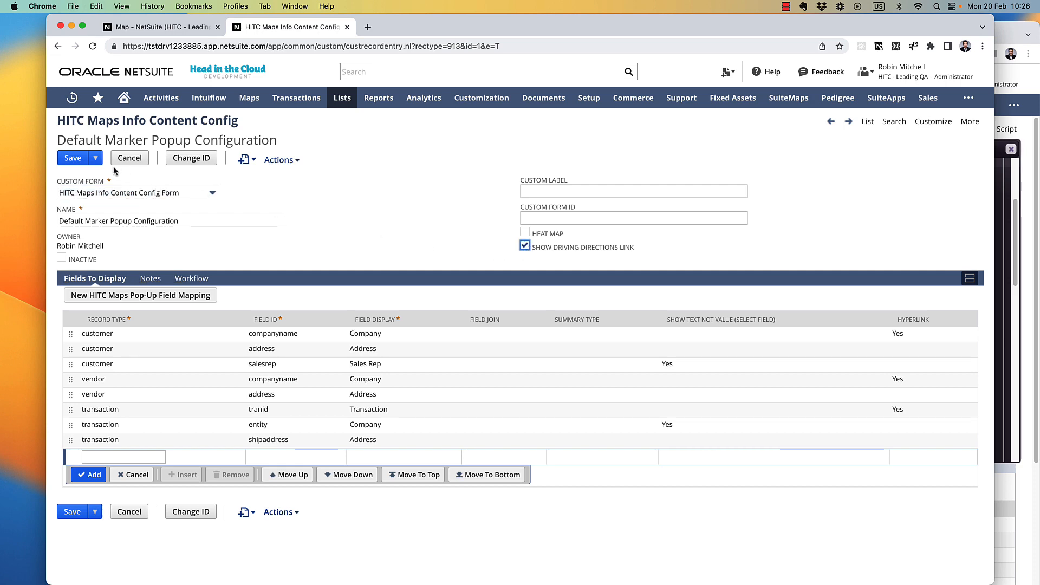
left_click(67, 159)
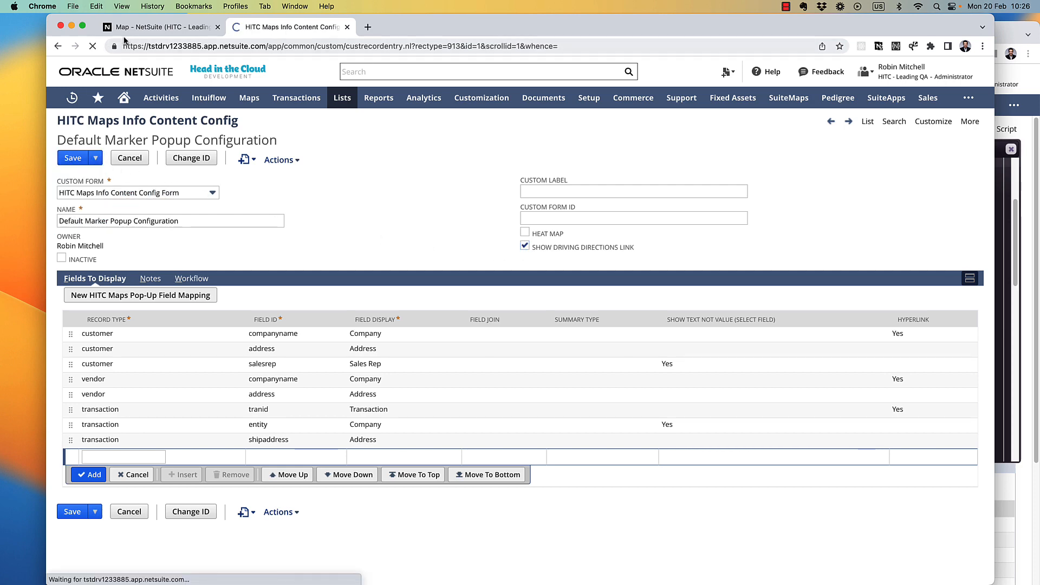
Return to the map form and plot the UK Customers saved search
left_click(130, 27)
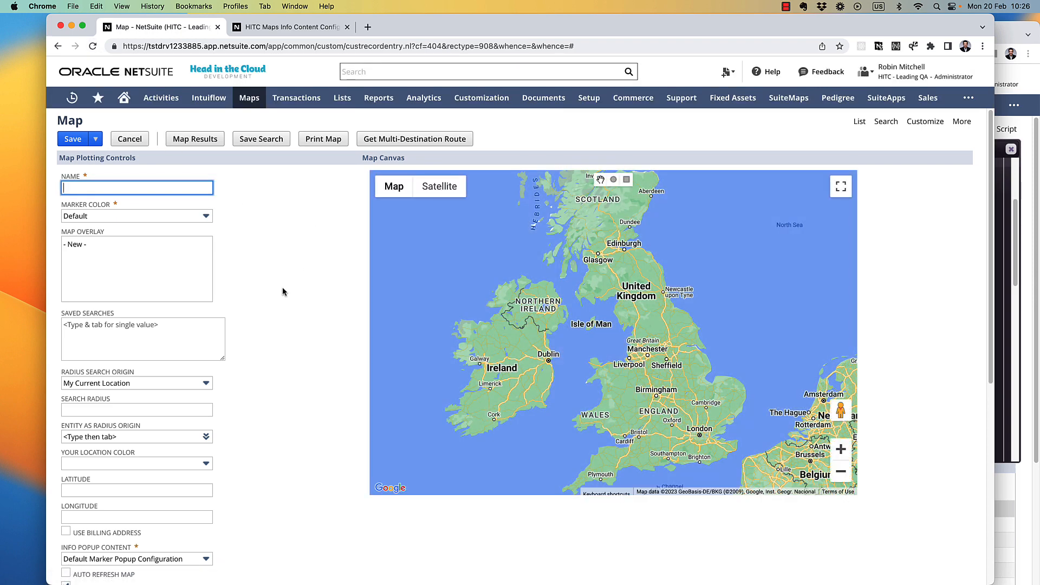
left_click(131, 321)
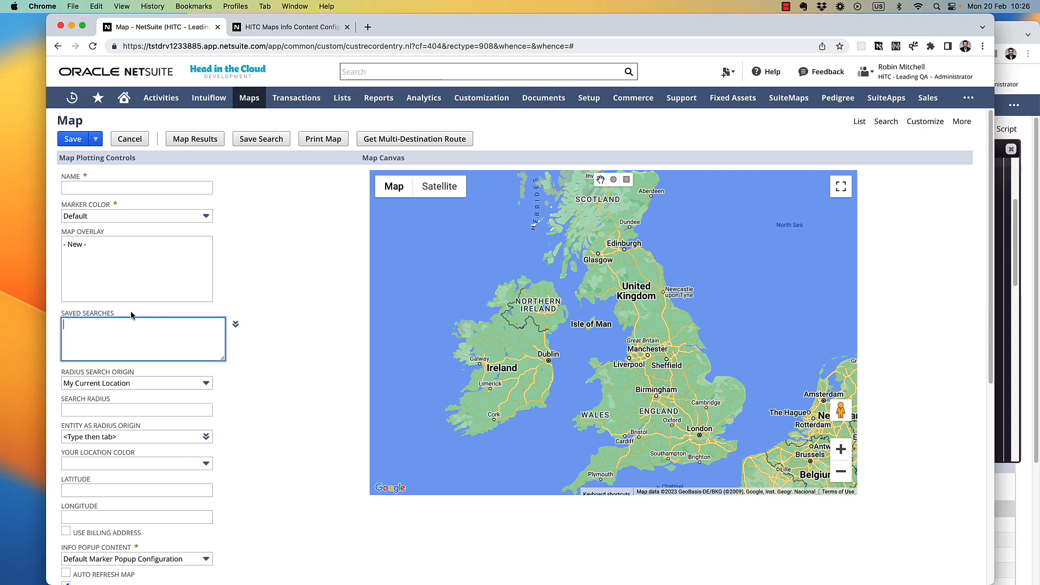
type("uk custom")
key("Tab")
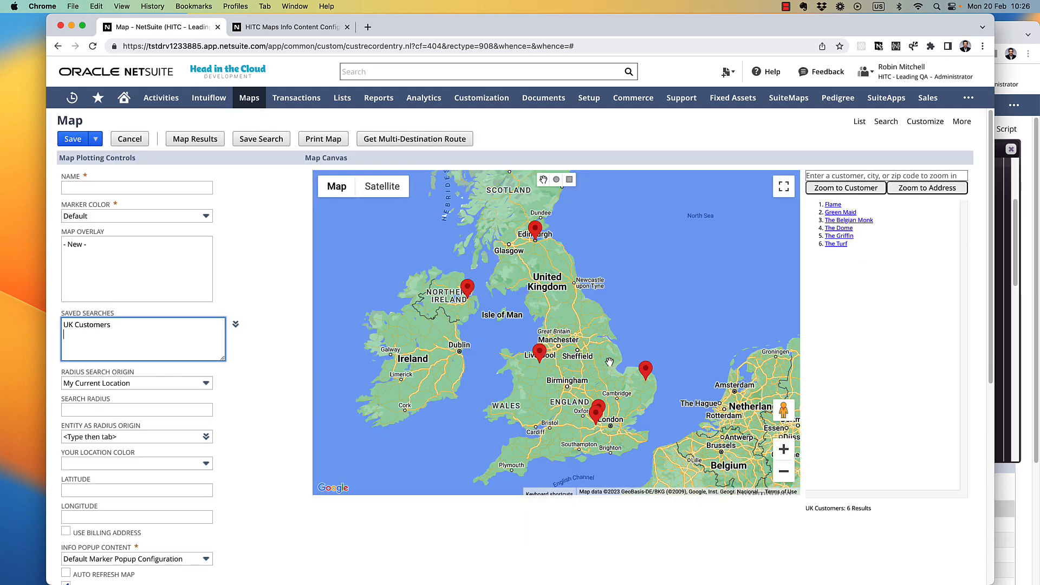
View the Google driving directions to The Belgian Monk from its Norwich marker popup, and close the directions page
left_click(646, 372)
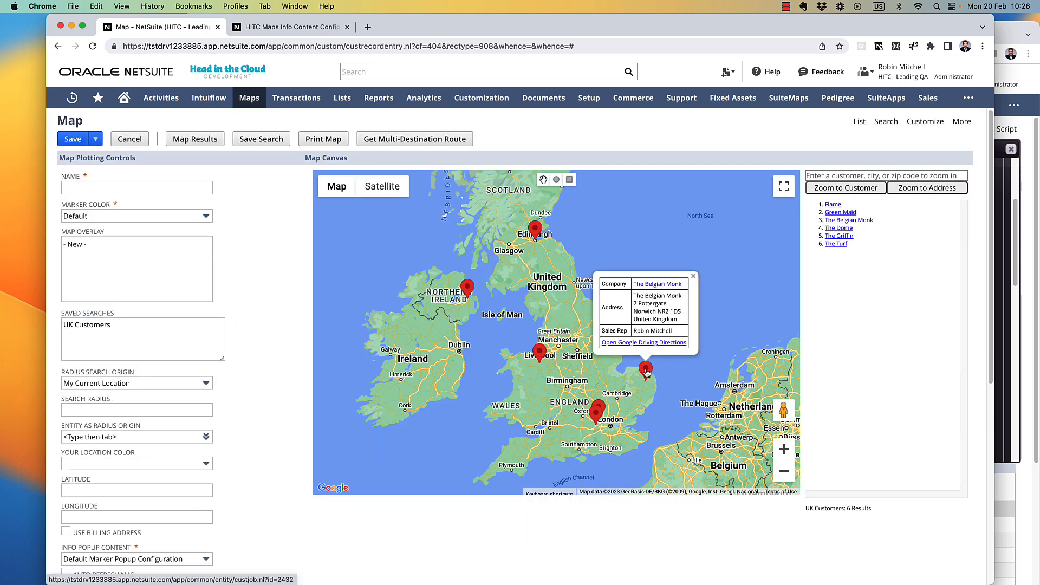
left_click(638, 345)
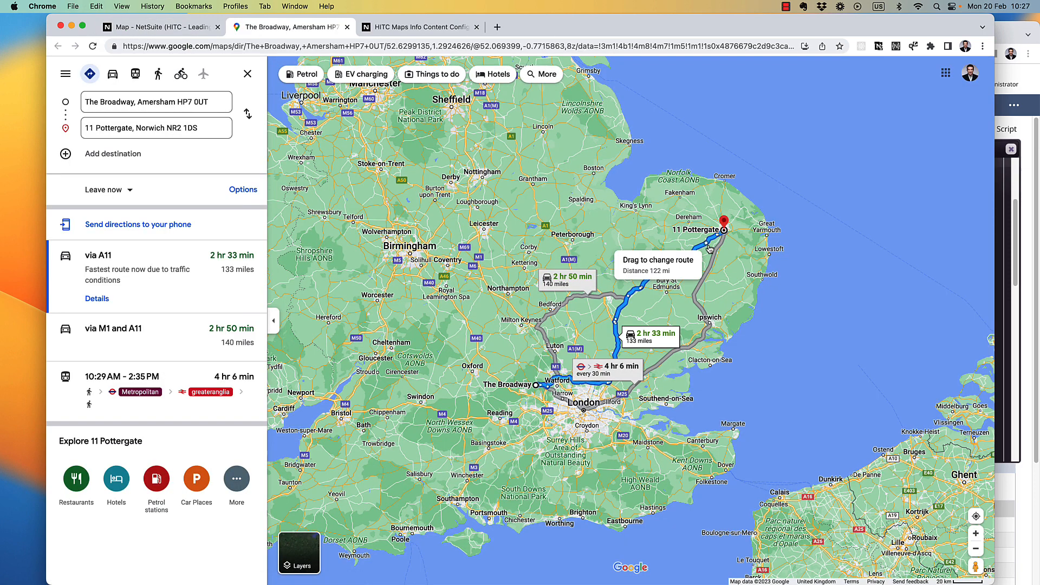
left_click(347, 27)
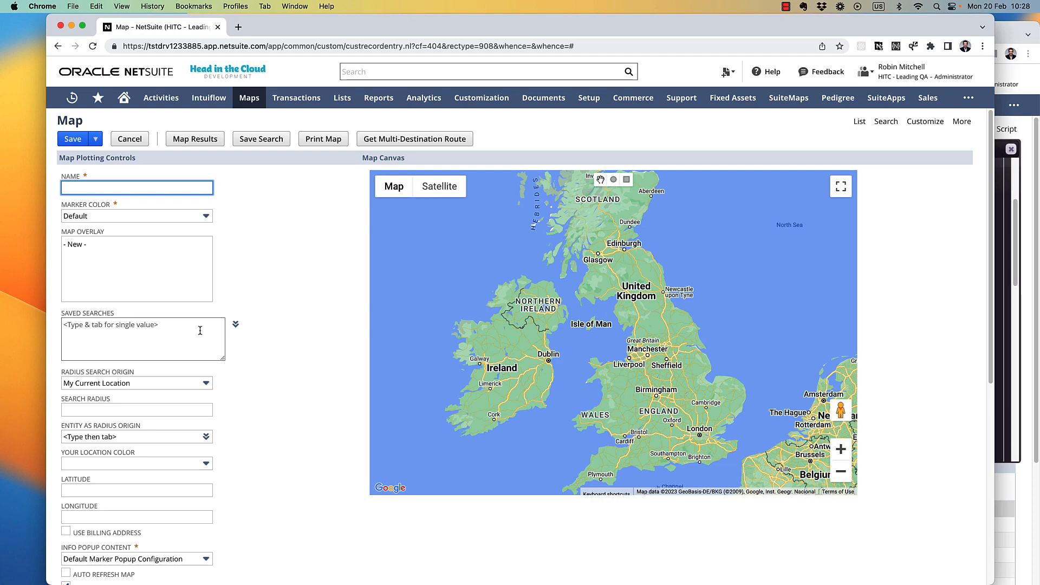
Look at the Record Plugins sublist at the end of the map form
scroll(199, 340, "down", 6)
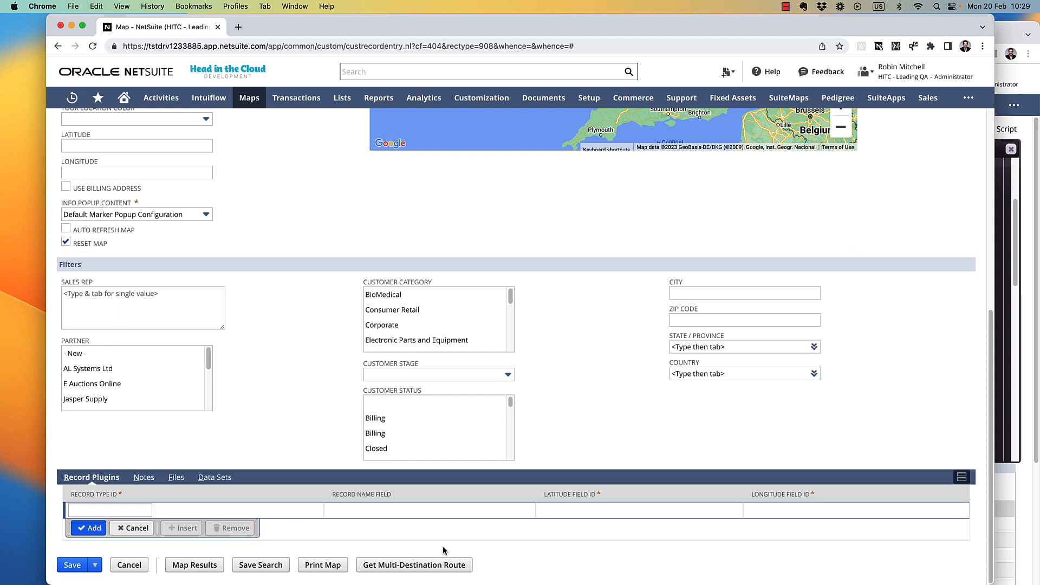
left_click(119, 507)
scroll(558, 400, "up", 10)
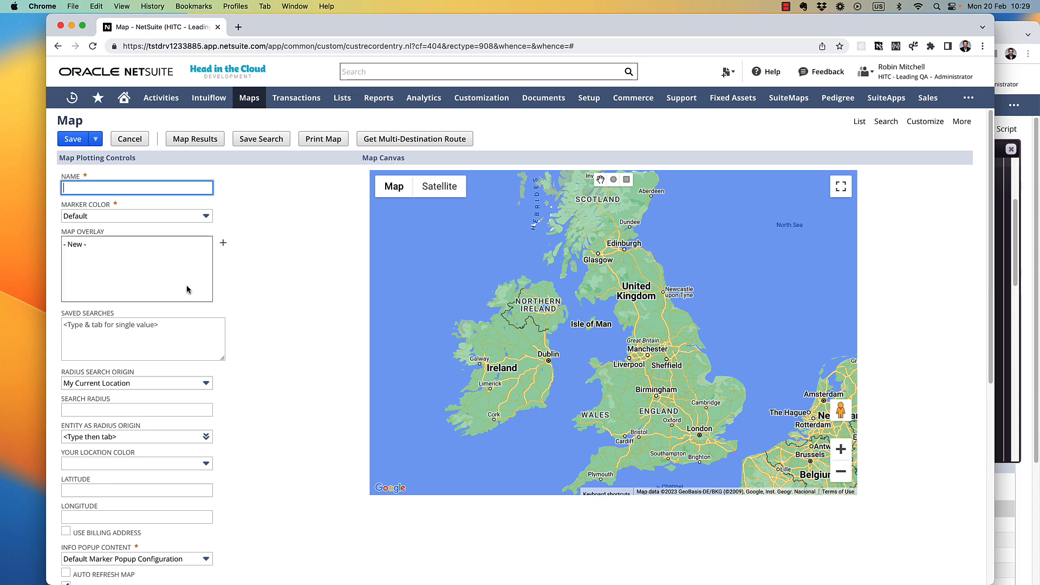
Find the saved Test Event Search through the global search, open it for editing and review its result columns and criteria
left_click(172, 340)
left_click(408, 68)
type("search: Robbie test")
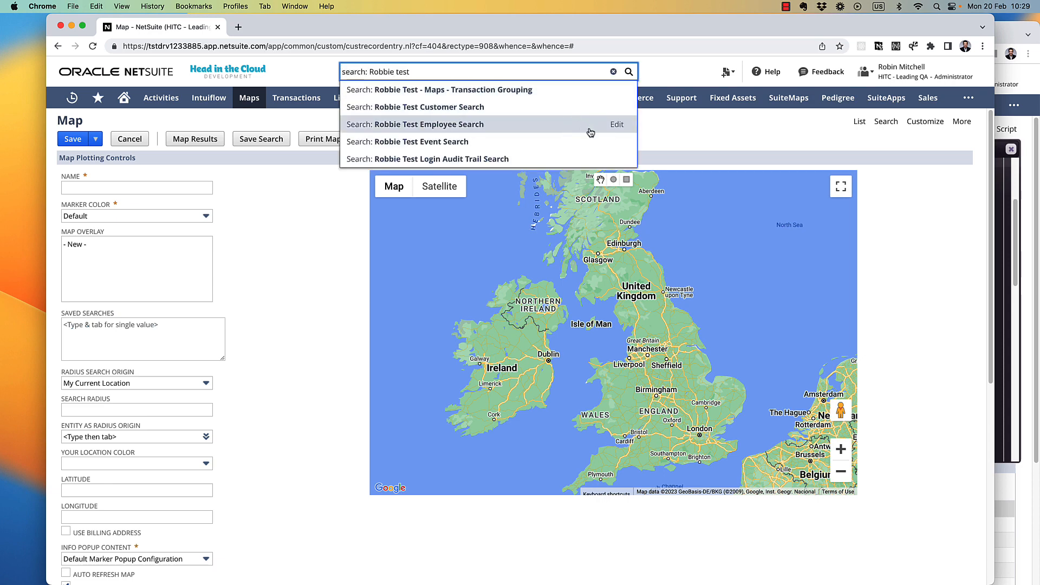
left_click(602, 141)
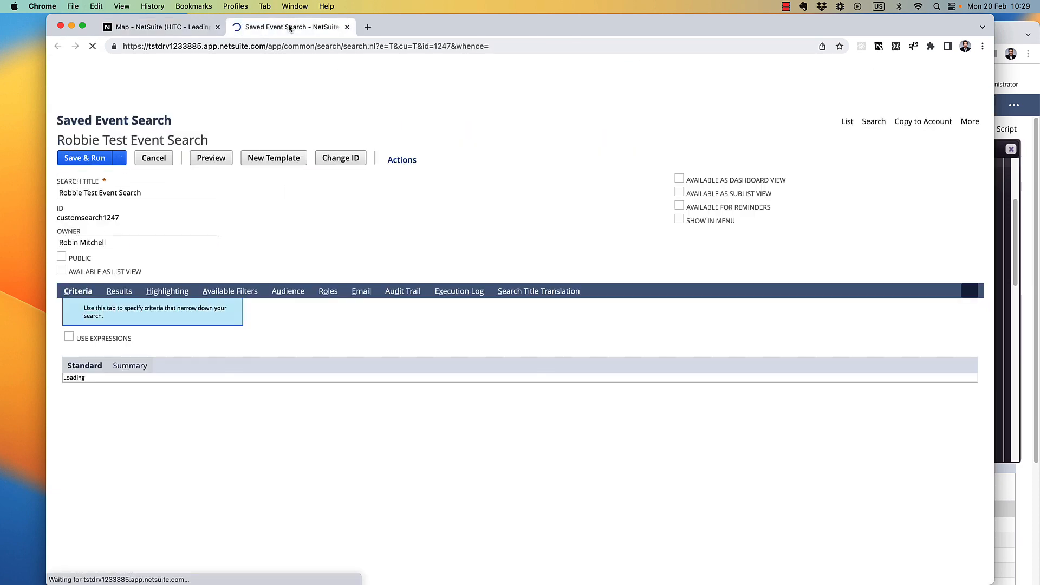
left_click(117, 292)
scroll(117, 352, "down", 2)
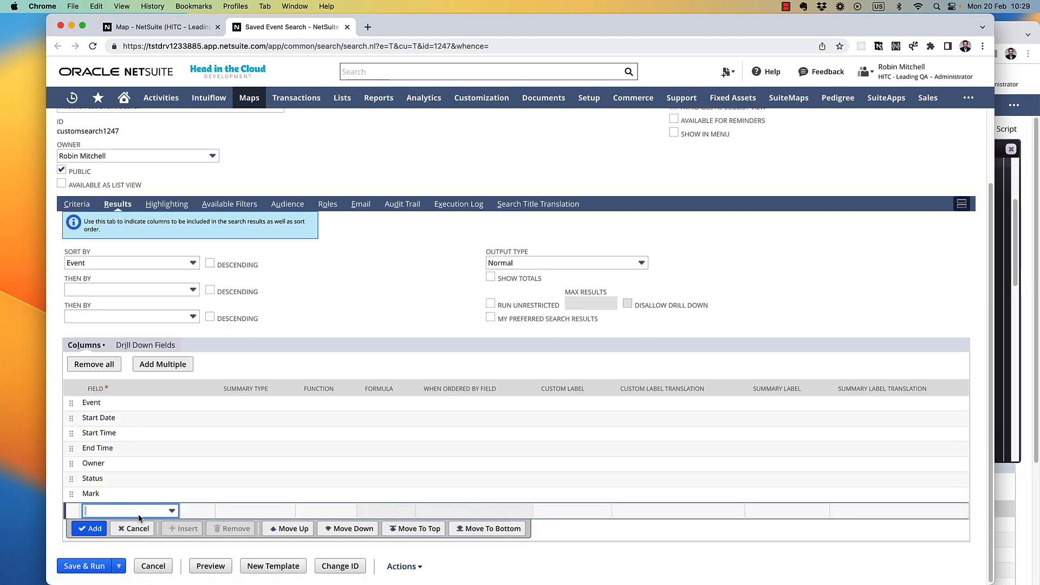
left_click(76, 203)
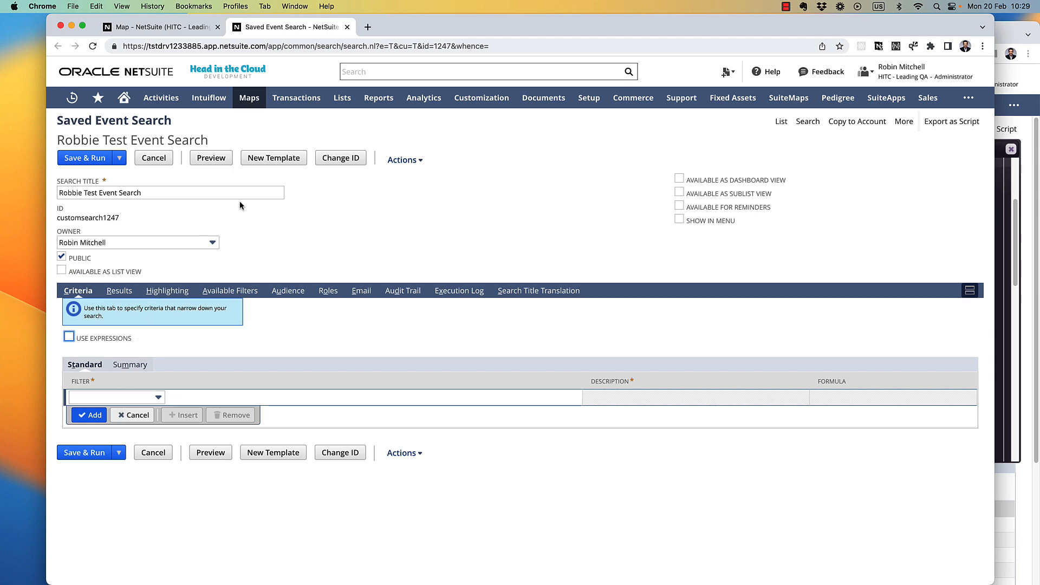
Plot the saved Test Event Search on the map form and open the popup of the marker in the central United States
left_click(164, 30)
left_click(138, 329)
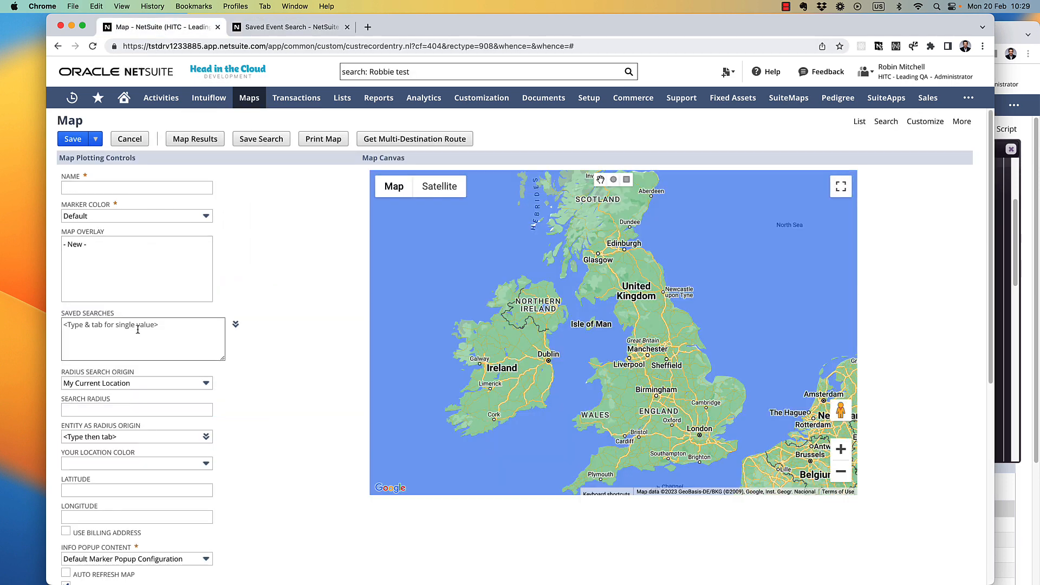
type("robbie ")
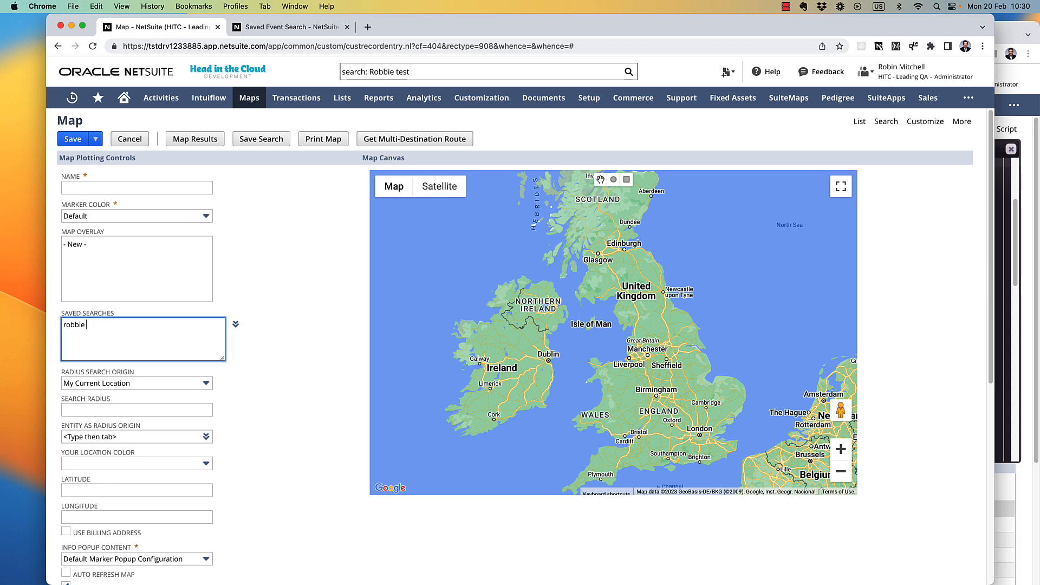
type("teste e")
key("BackSpace")
key("BackSpace")
key("BackSpace")
type("event")
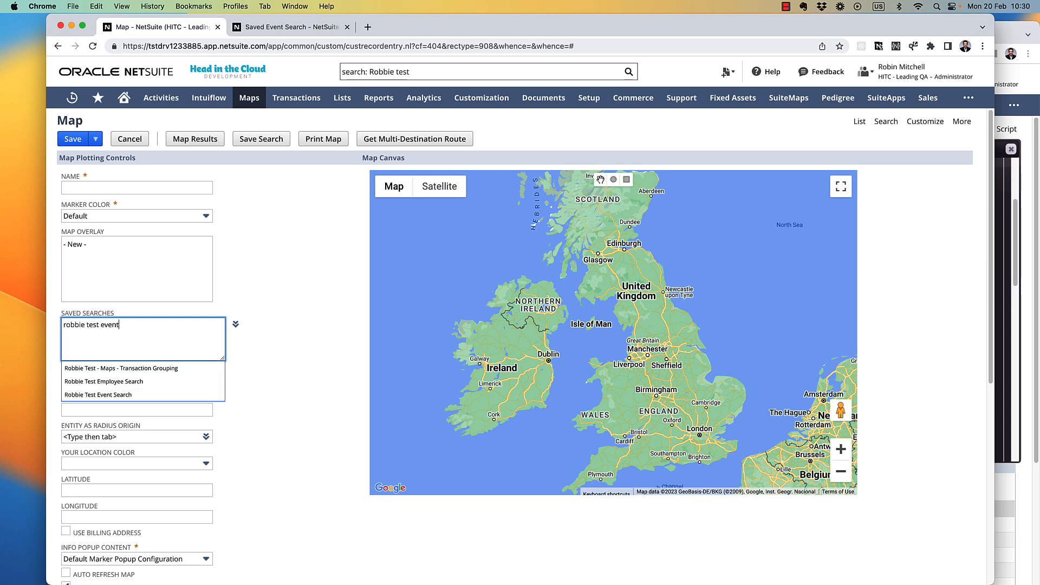
key("Return")
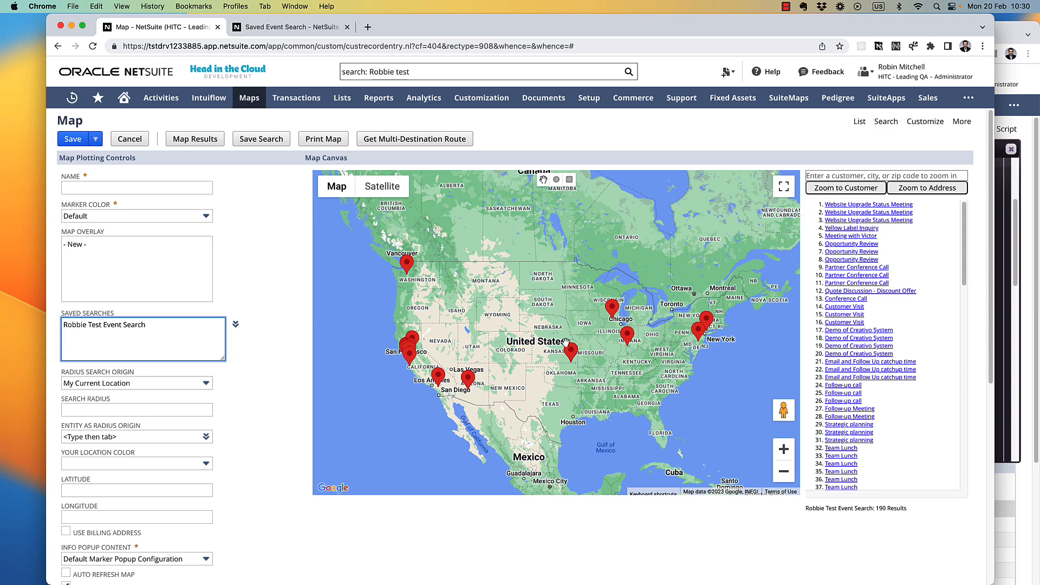
left_click(570, 351)
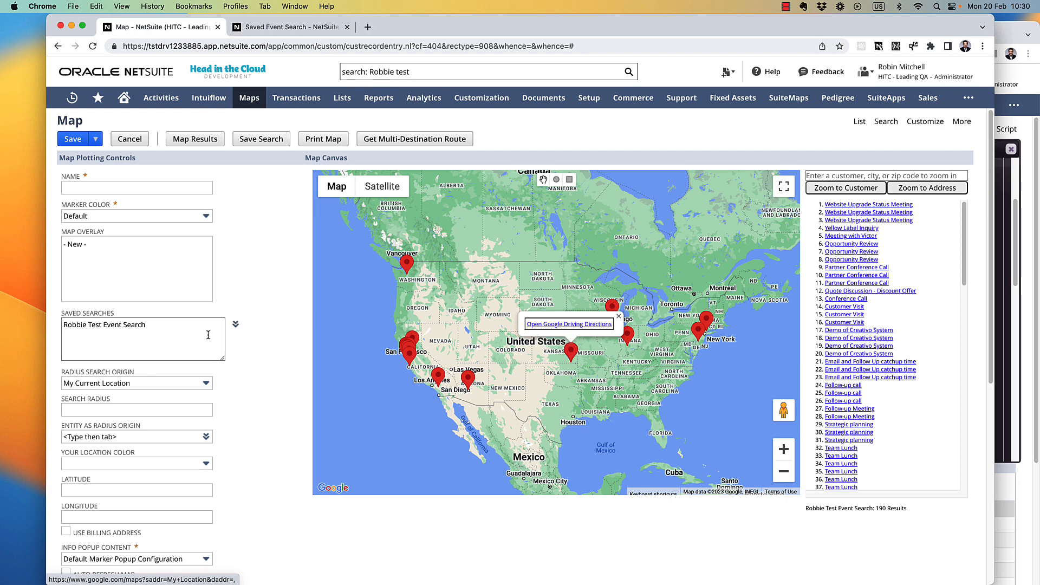
Open the Default Marker Popup Configuration record for editing from the map form
scroll(209, 336, "down", 3)
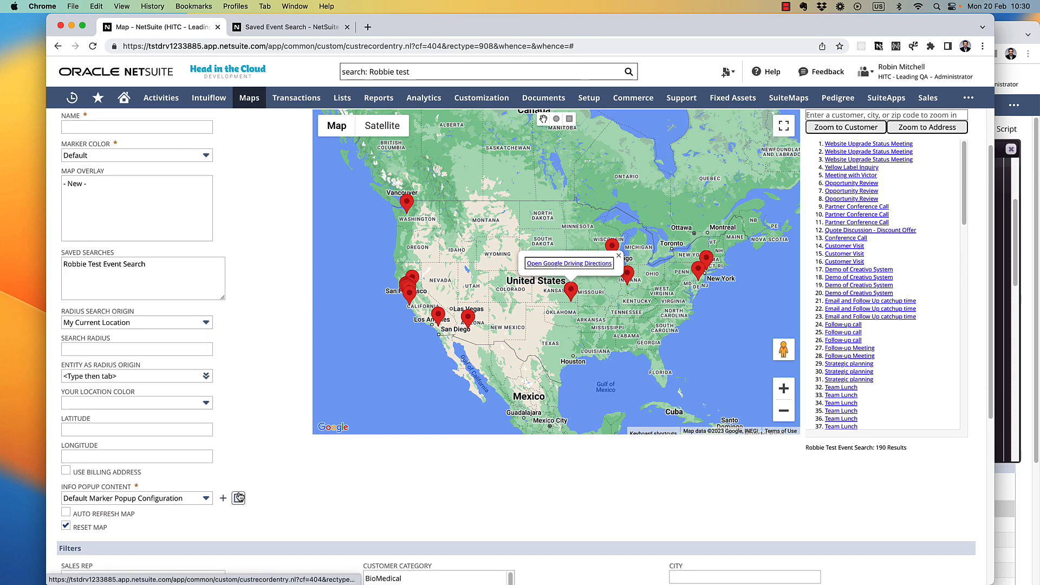
left_click(239, 498)
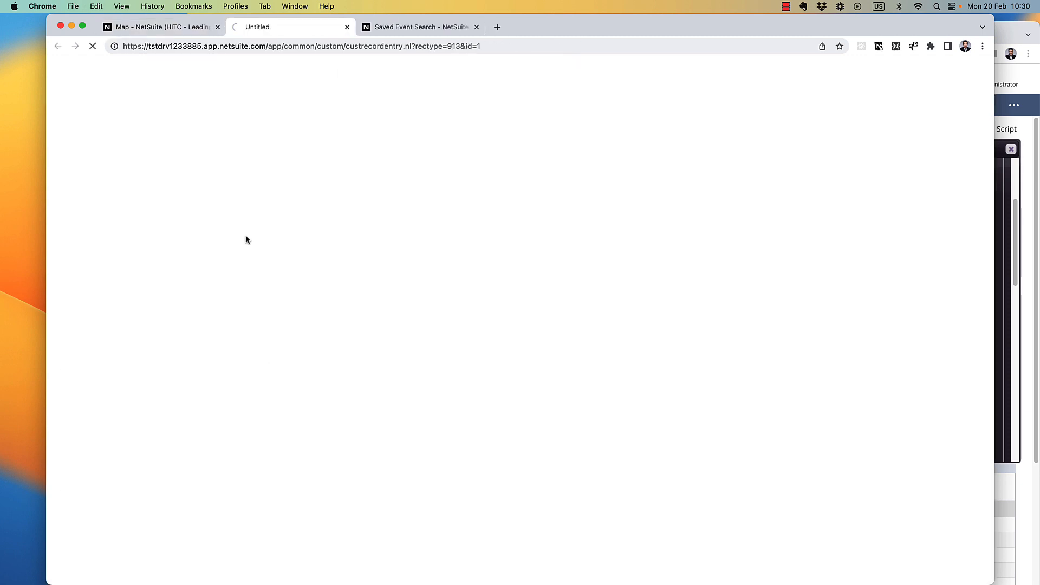
left_click(66, 160)
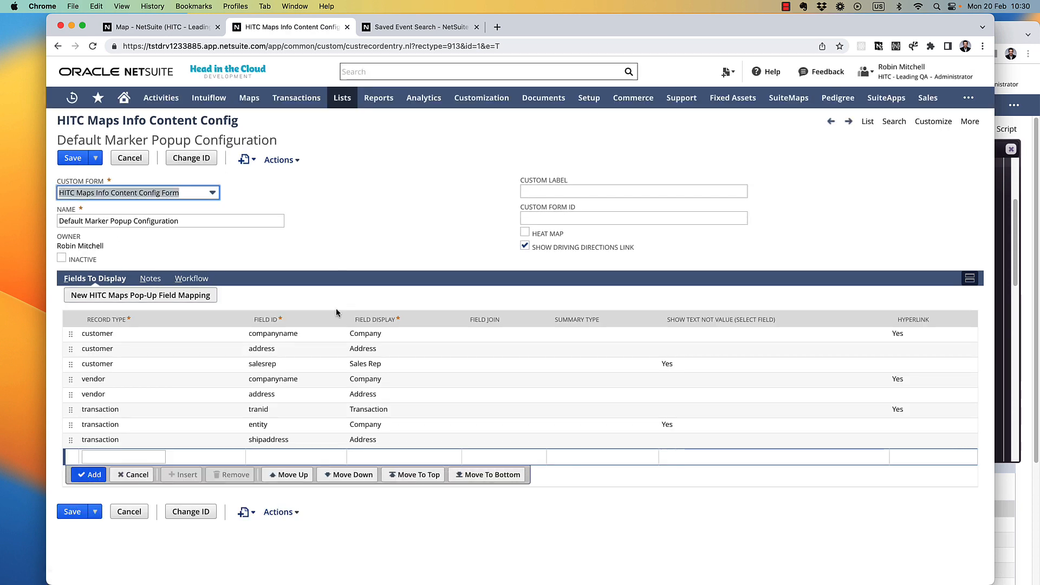
Add a popup field row for record type event with field ID title, display label Title and Hyperlink enabled
left_click(115, 455)
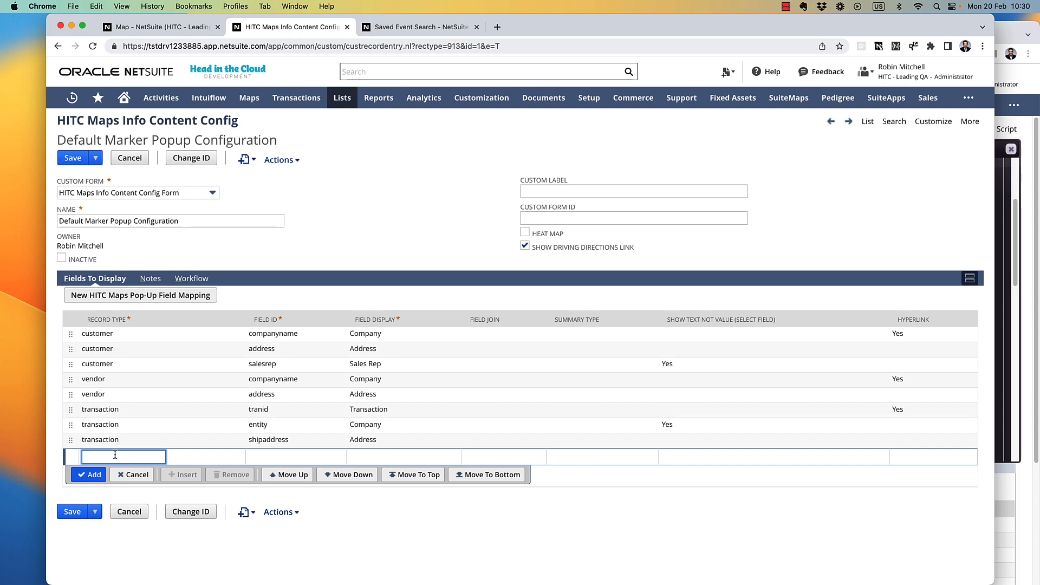
type("event")
key("Tab")
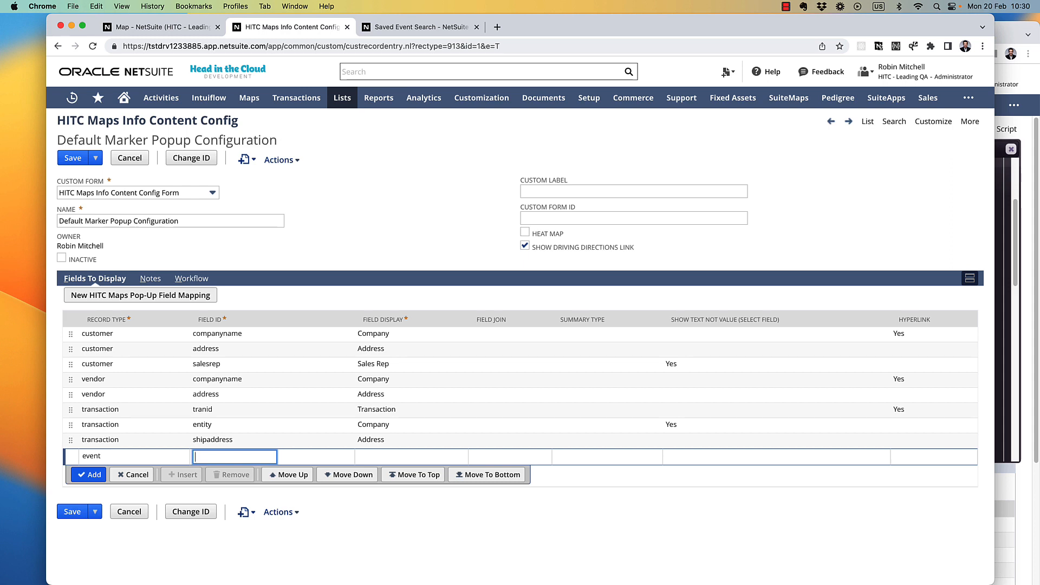
key("Tab")
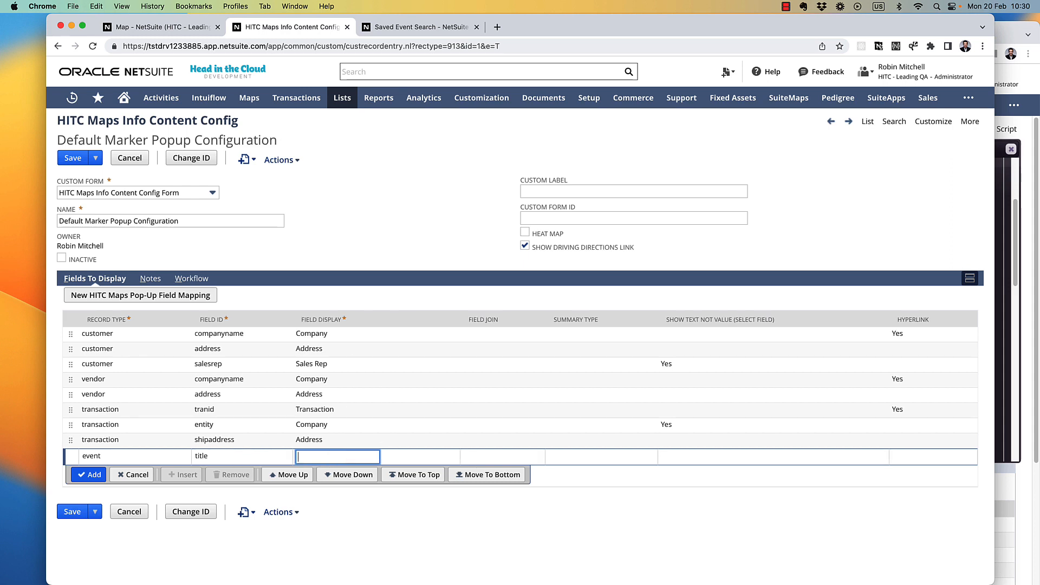
type("Title")
key("Tab")
key("Tab")
key("Tab")
key("Tab")
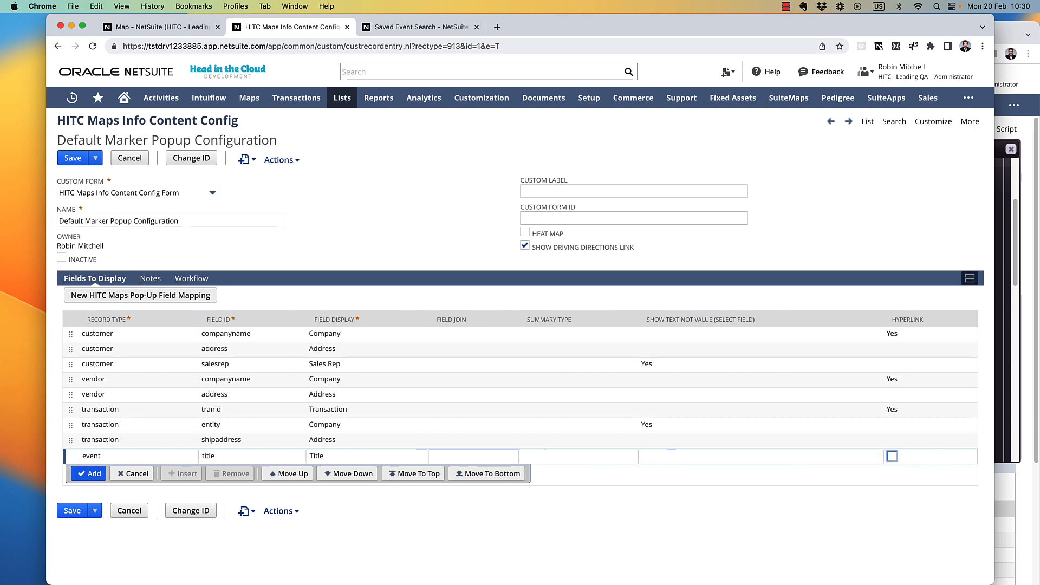
key("space")
left_click(82, 474)
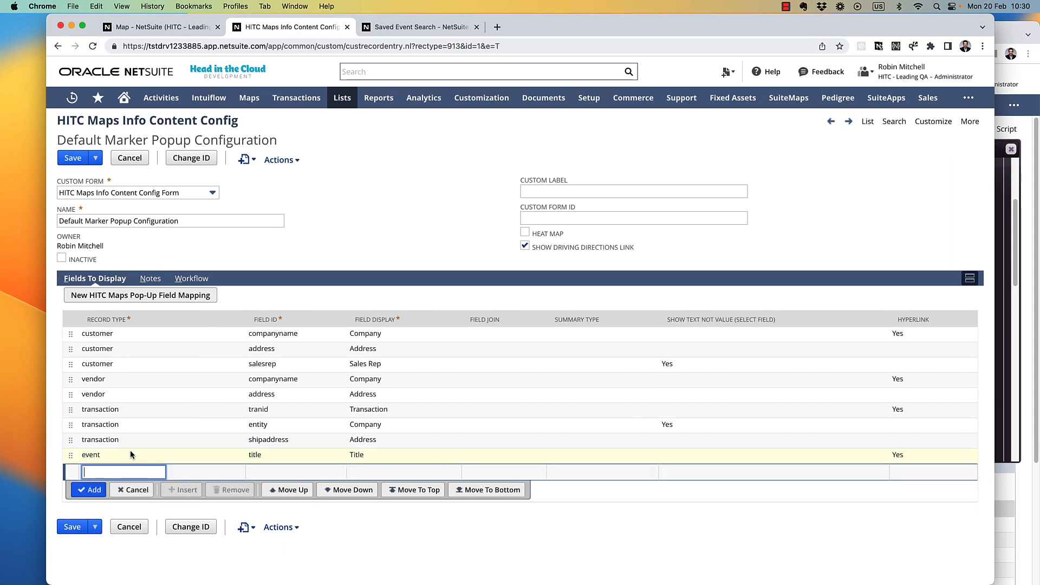
Add a popup field row for record type event with field ID company, label Company and Show Text Not Value enabled, and save the configuration
type("event")
key("Tab")
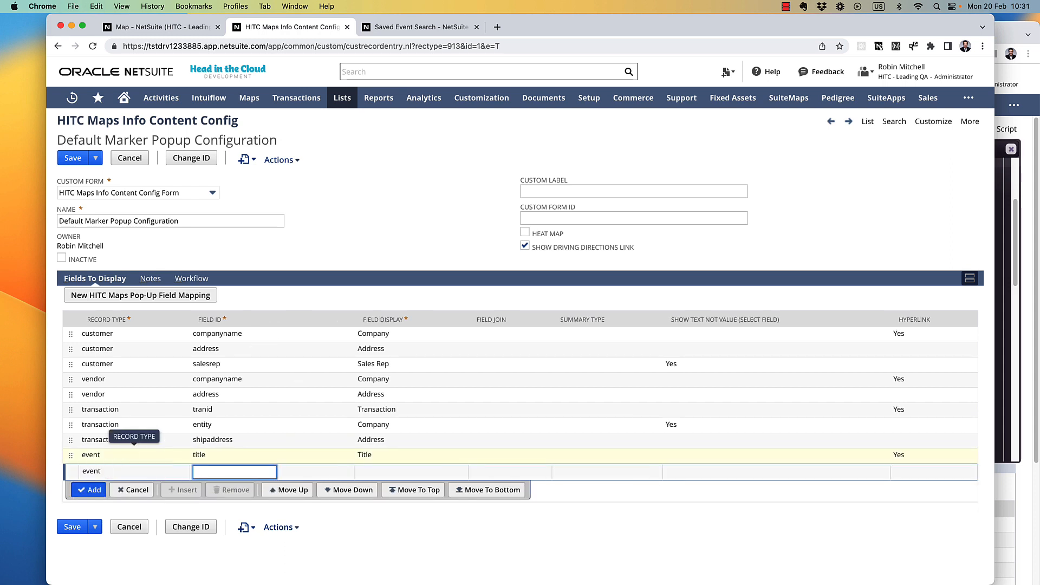
type("company")
key("Tab")
type("Company")
key("Tab")
key("Tab")
key("Tab")
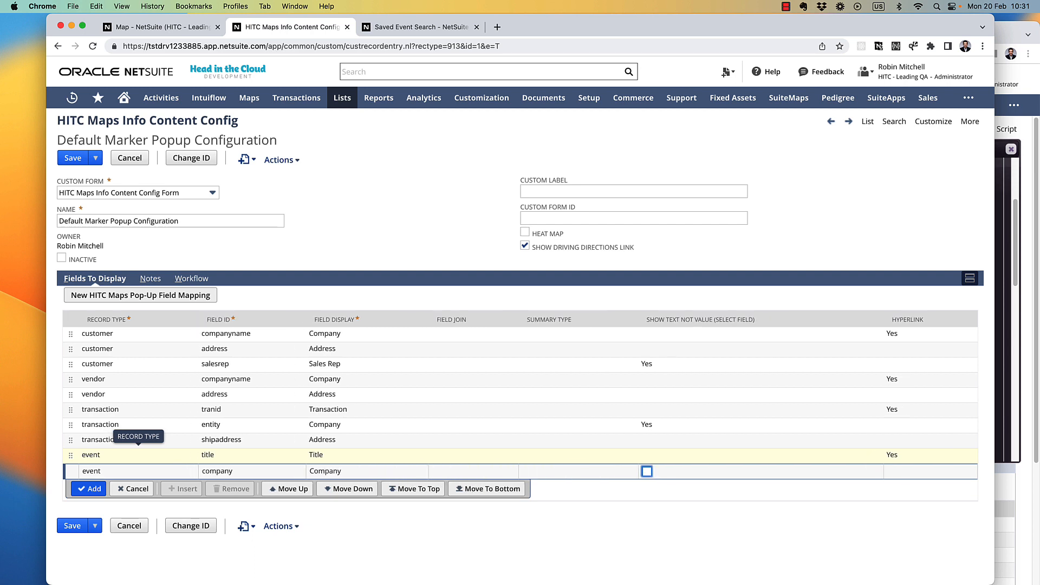
left_click(89, 488)
left_click(71, 542)
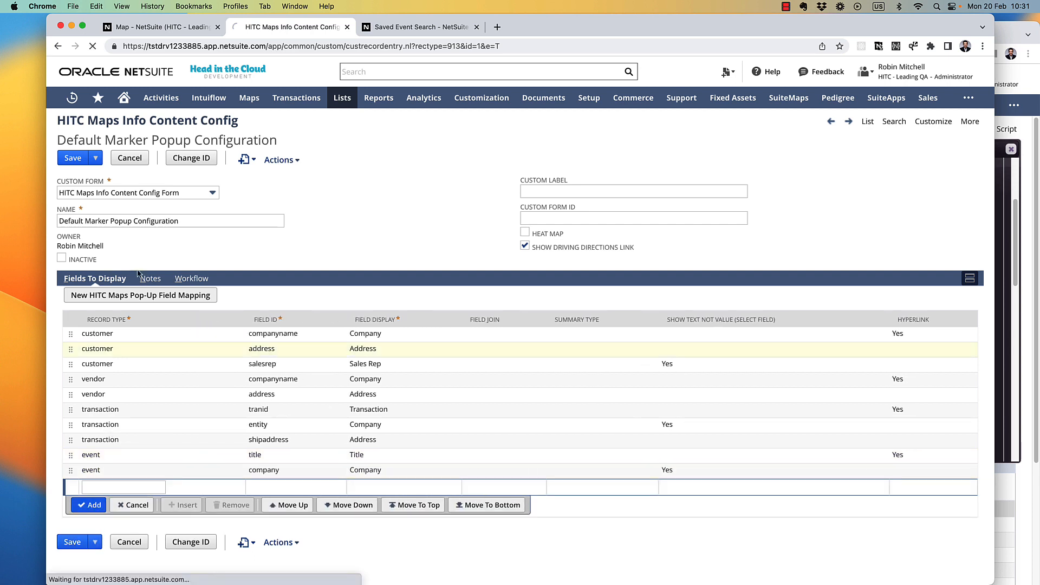
Reload the map form, plot the saved Test Event Search again and open the popup of the marker in the central United States
left_click(161, 27)
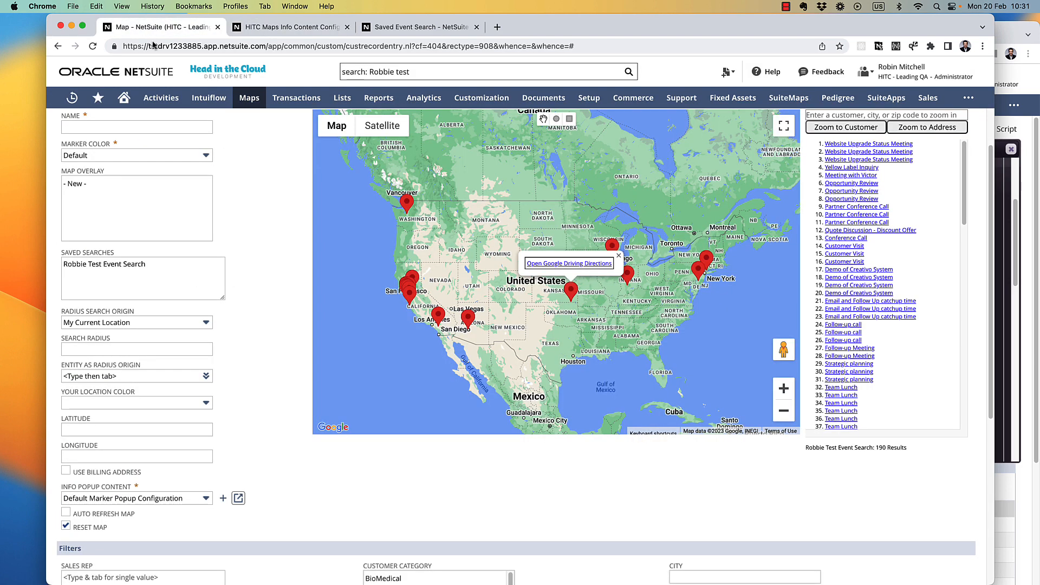
scroll(220, 220, "up", 2)
key("super+r")
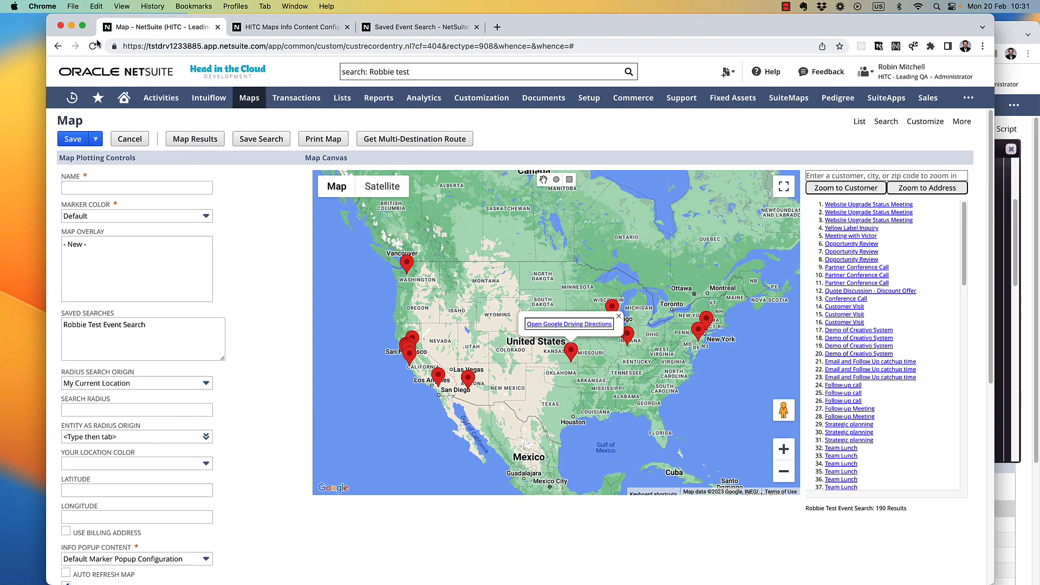
left_click(538, 228)
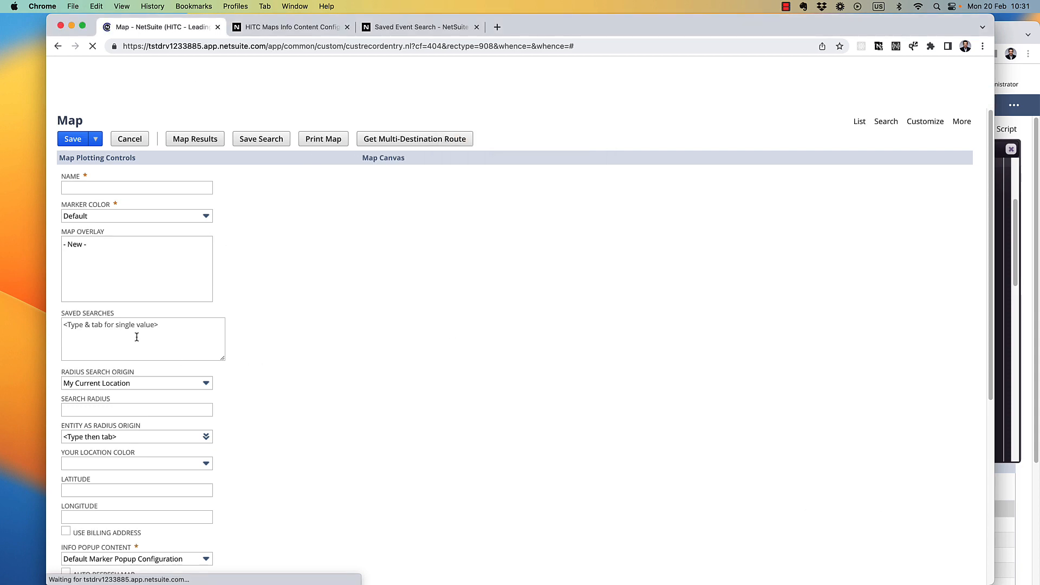
left_click(136, 337)
type("robbie test event")
key("Return")
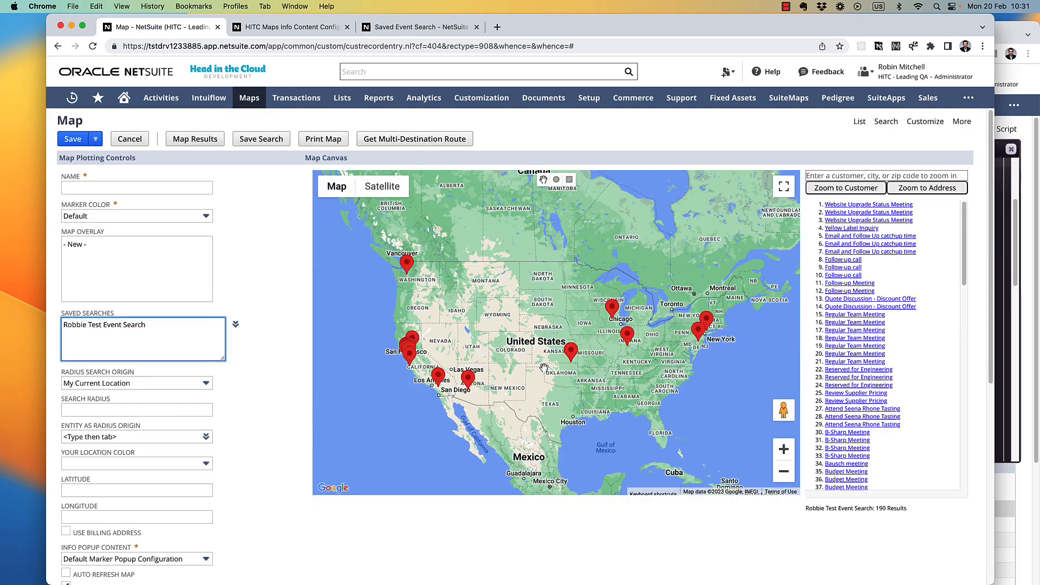
left_click(574, 353)
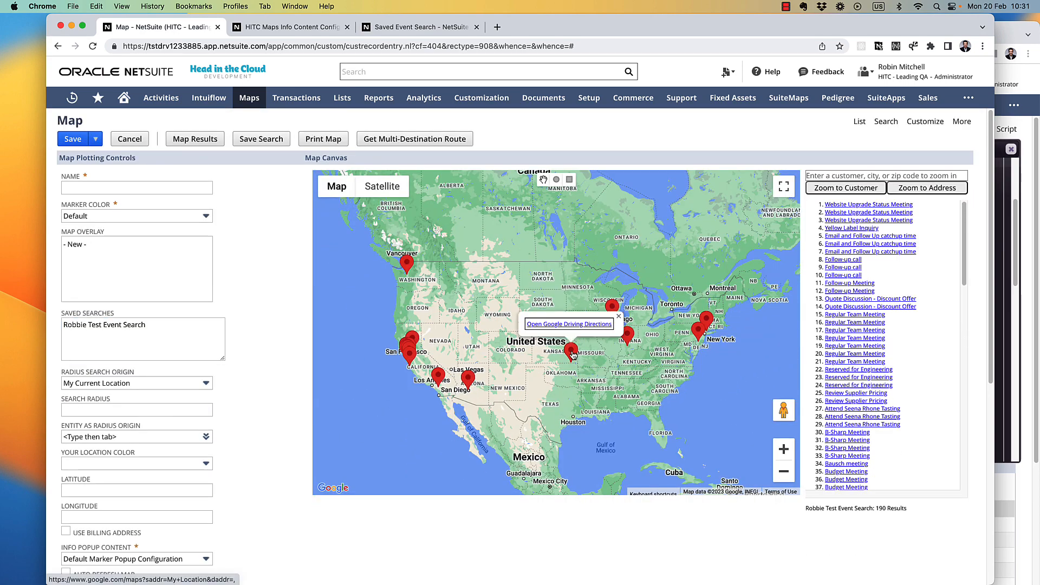
Check the record type in the saved search code, set both event popup rows to record type calendarevent, and save the configuration
left_click(438, 28)
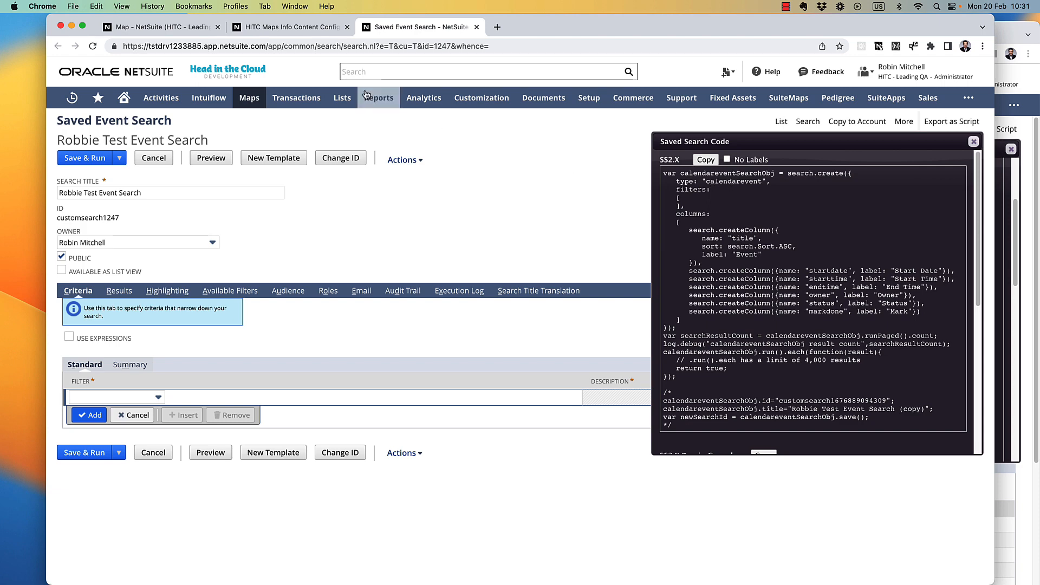
left_click(281, 31)
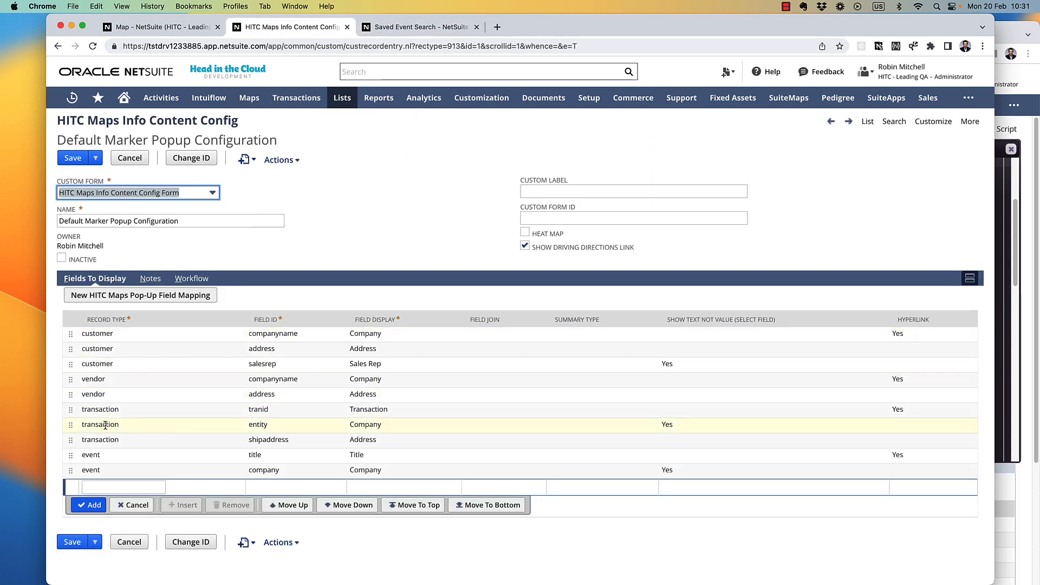
left_click(86, 456)
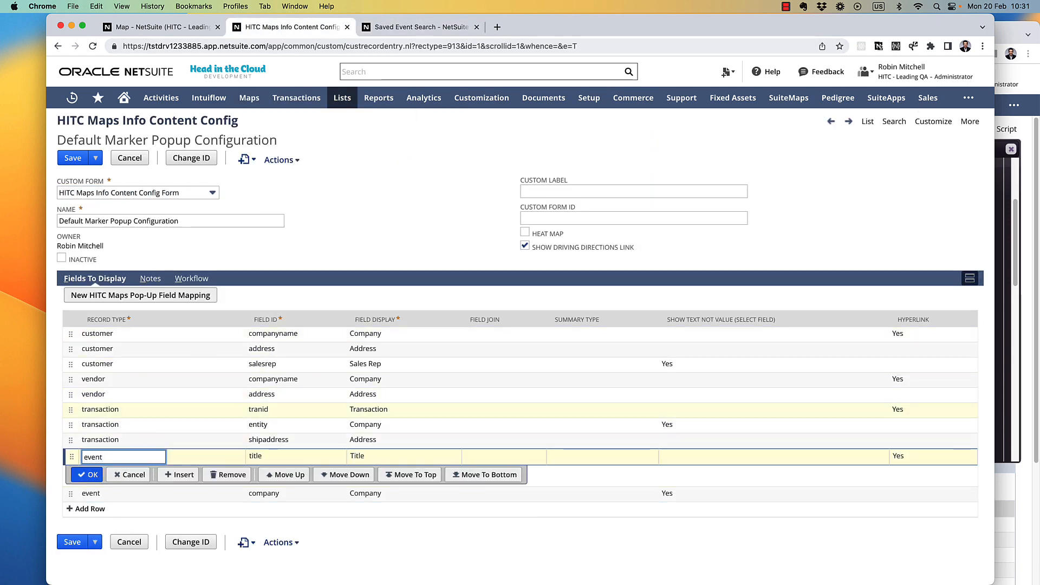
type("calendar")
left_click(85, 493)
type("calendar")
key("Return")
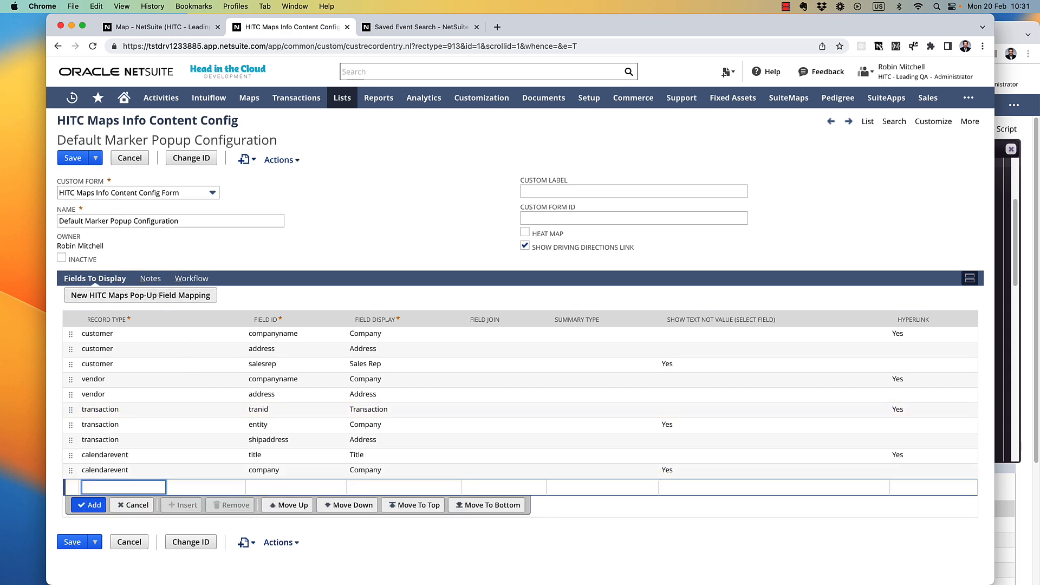
left_click(80, 162)
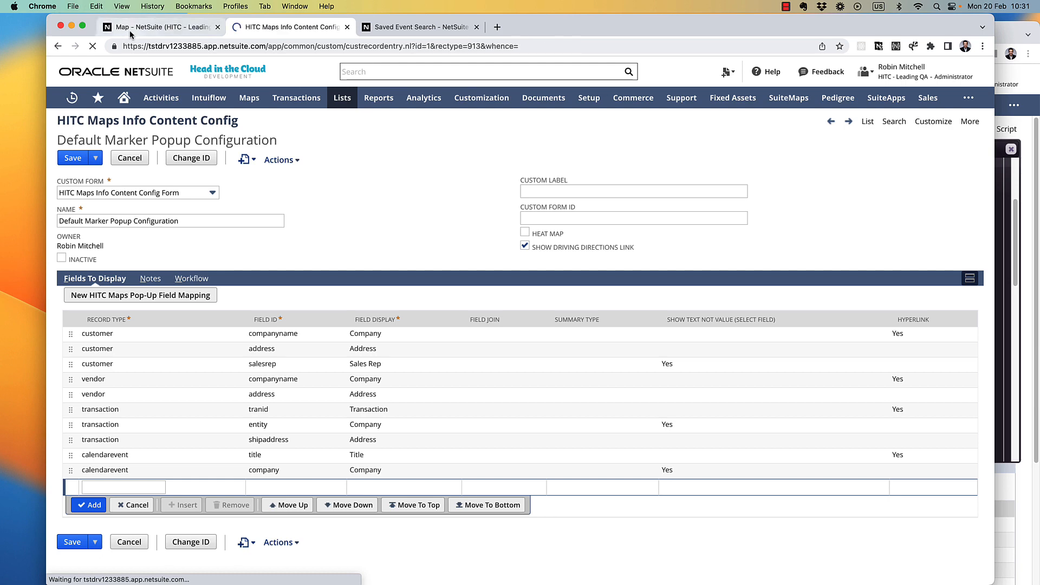
Reload the map form, replot the saved Test Event Search and check the central United States marker's popup with the calendarevent fields
left_click(130, 31)
left_click(92, 46)
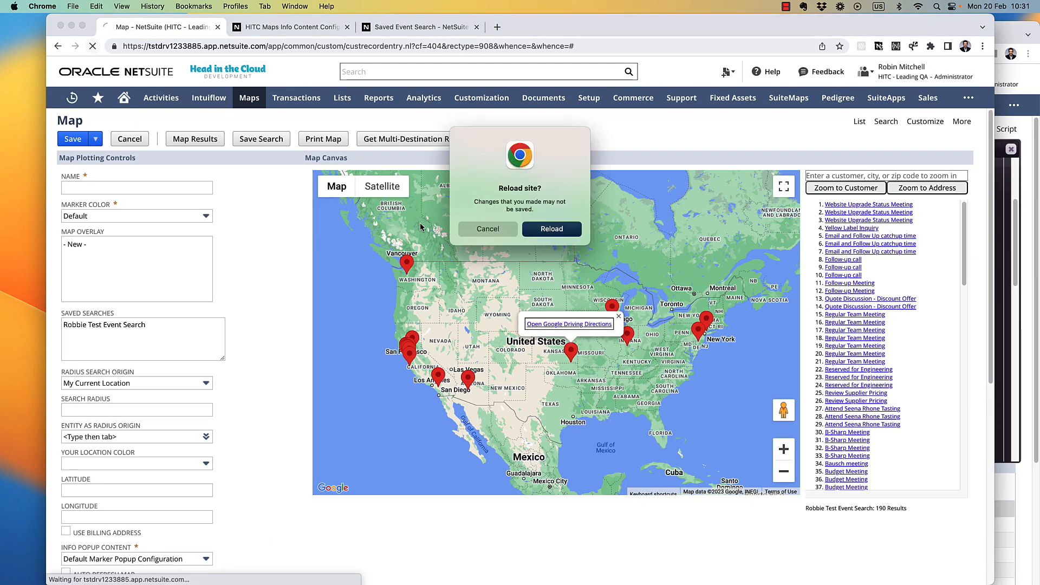
left_click(563, 232)
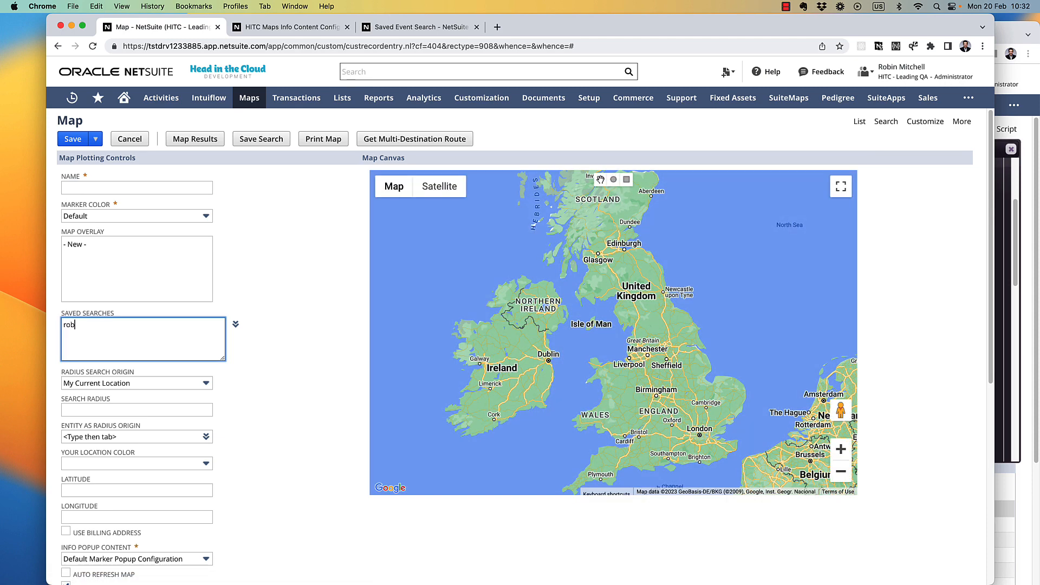
type("est event")
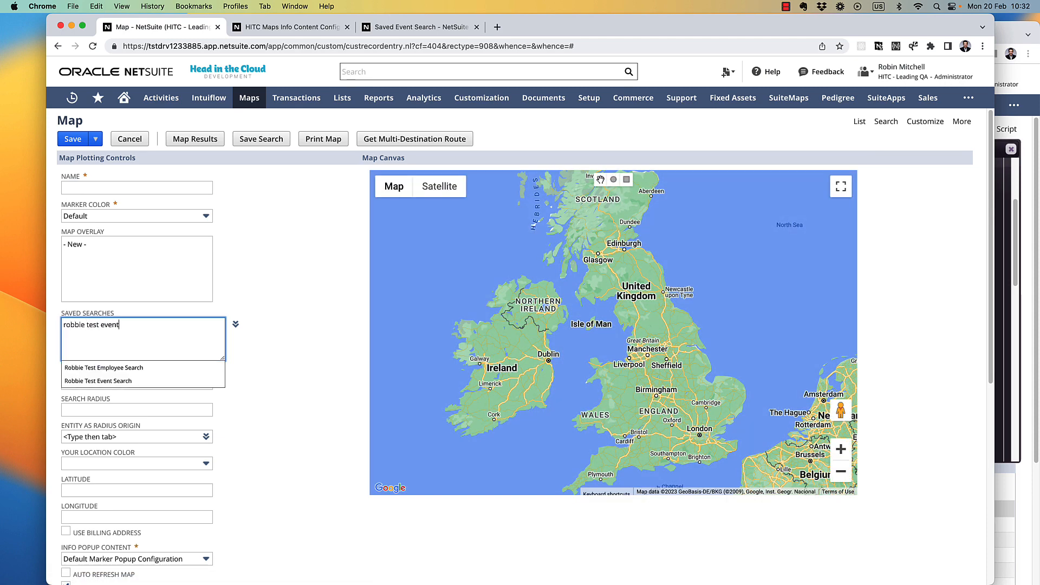
key("Return")
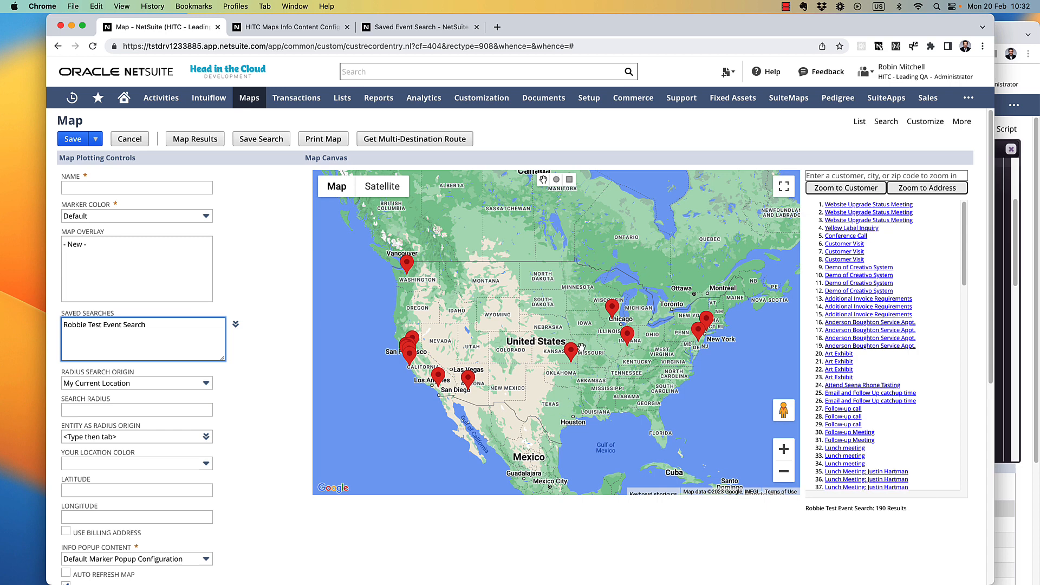
left_click(572, 351)
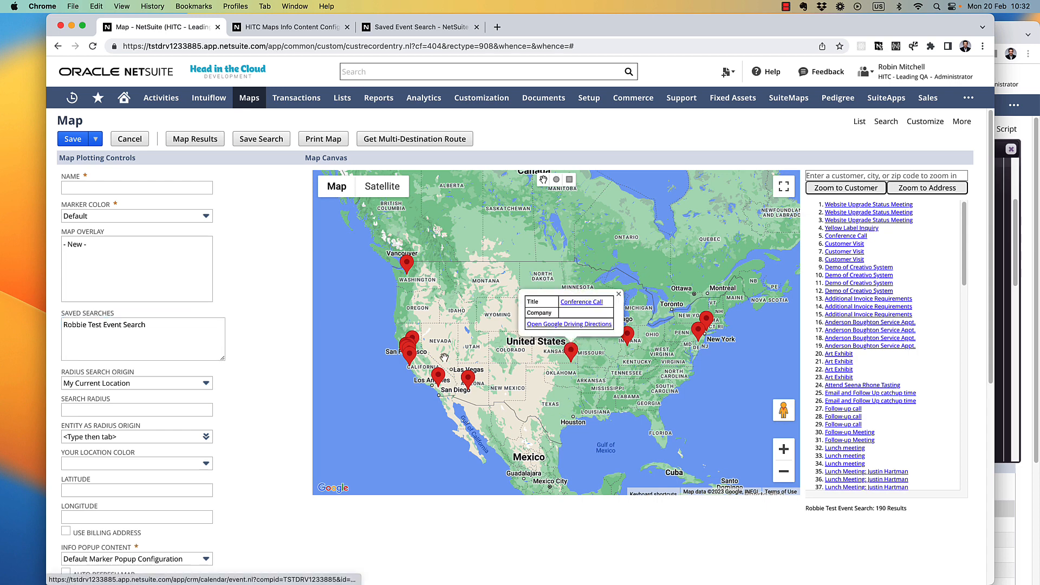
Open the Team Lunch event record from the Arizona marker's popup, and close the event, popup configuration and saved search pages
left_click(467, 380)
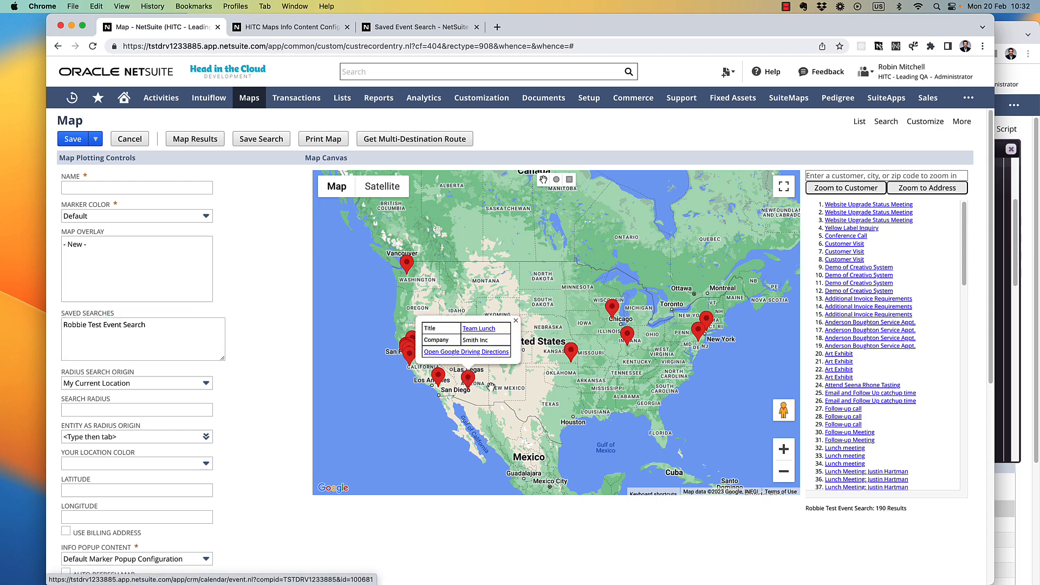
left_click(479, 329)
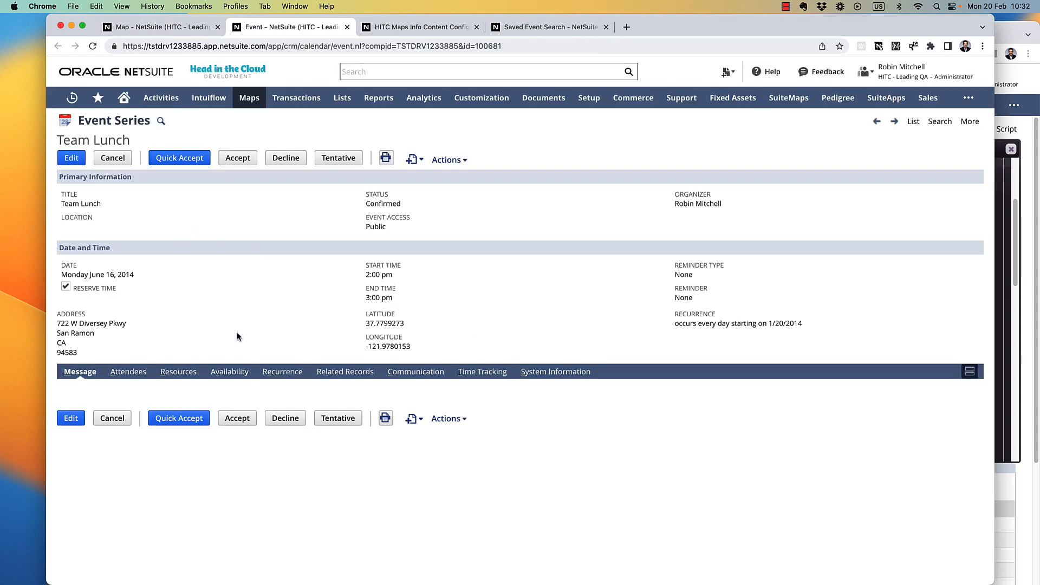
left_click(347, 27)
left_click(346, 27)
left_click(346, 27)
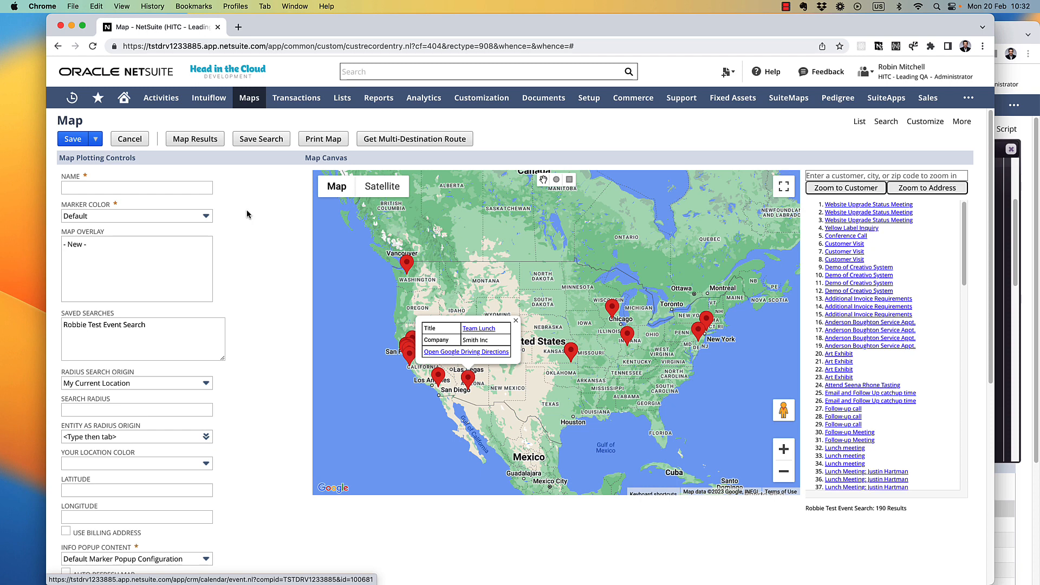
Start a new map overlay record named US Counties - 2013
left_click(137, 247)
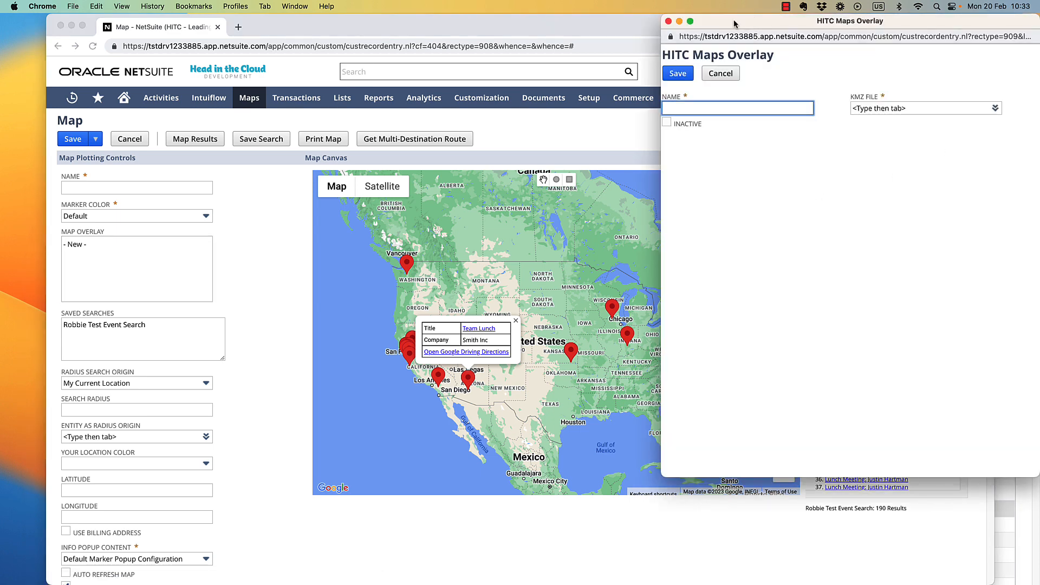
type("US Cou")
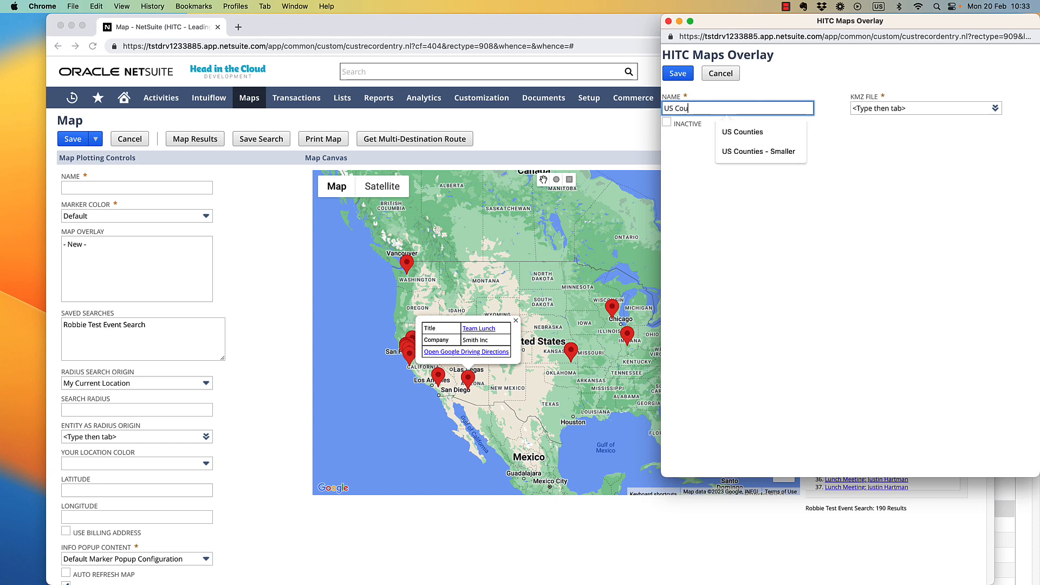
type("nties - 2013")
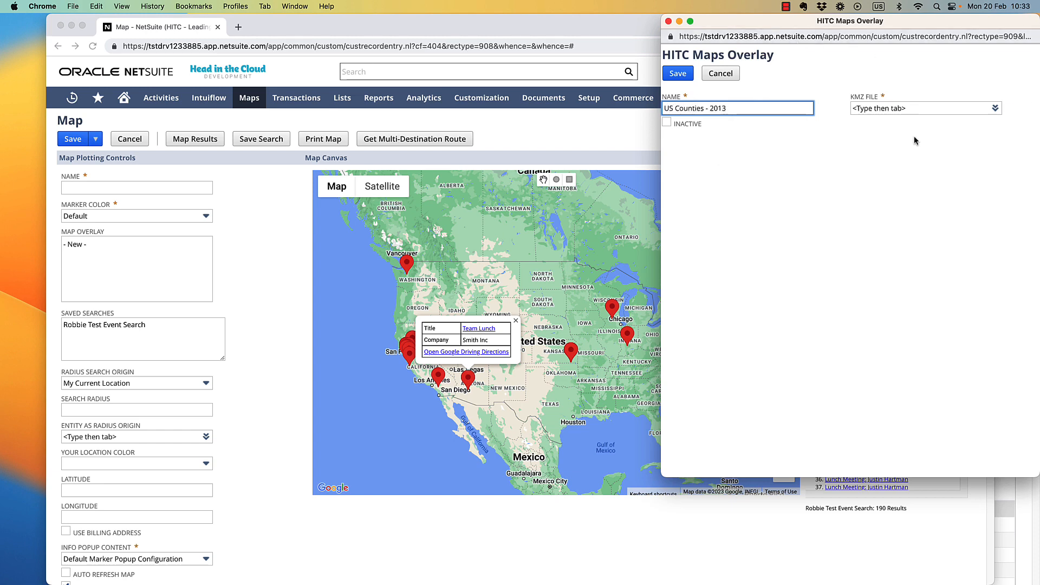
left_click(936, 109)
type("ounti")
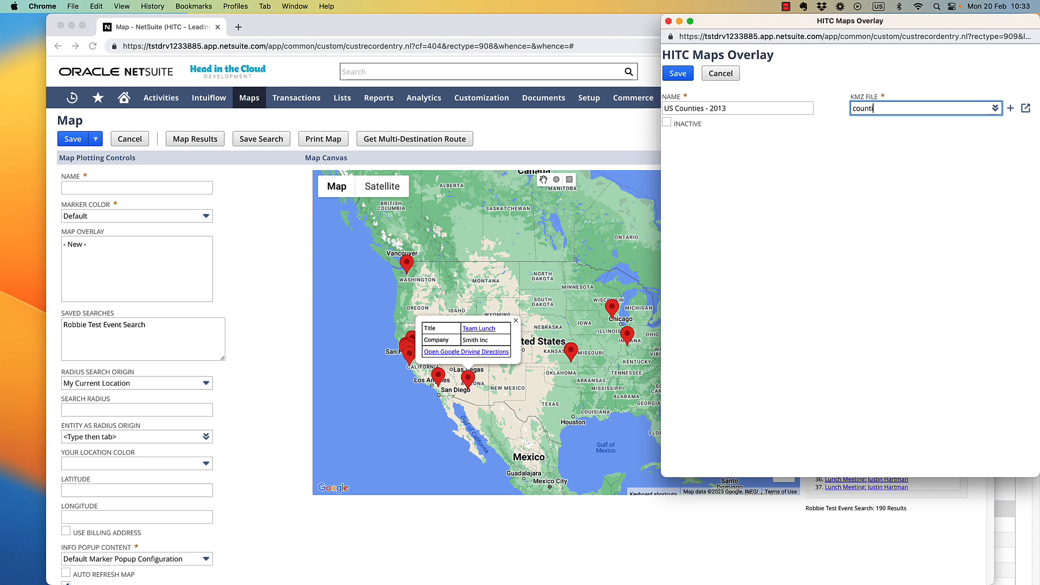
type("es")
key("super+a")
key("BackSpace")
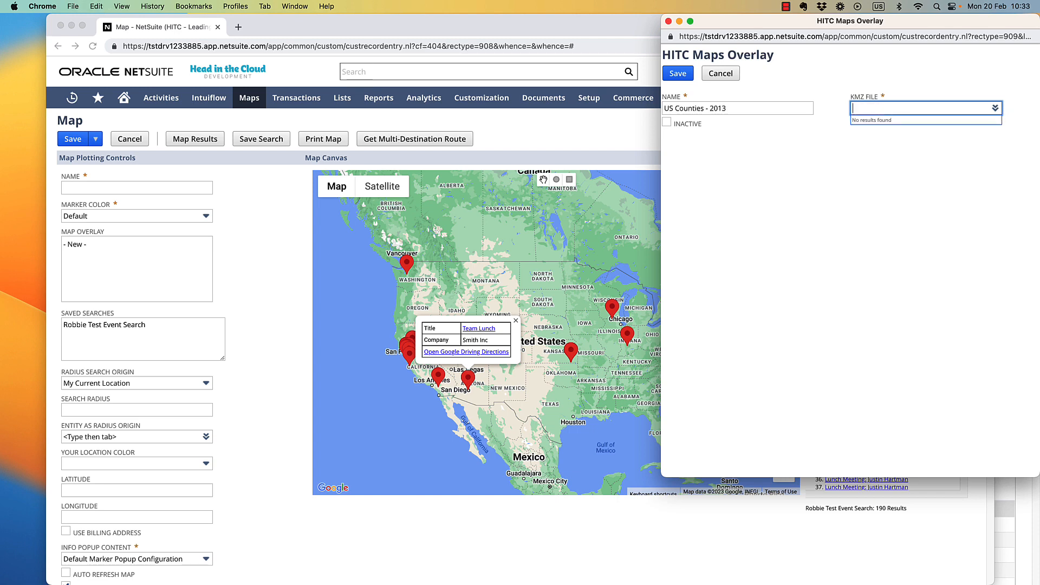
Upload cb_2013_us_county_5m.kmz from Downloads as the overlay's KMZ file with Available Without Login enabled, and save the file and overlay
left_click(1010, 108)
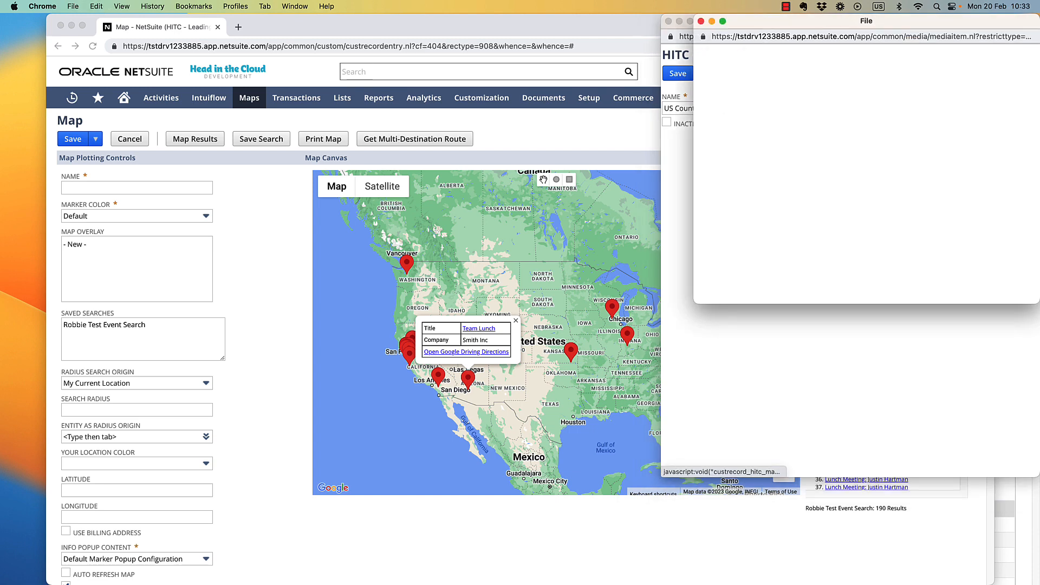
left_click(715, 217)
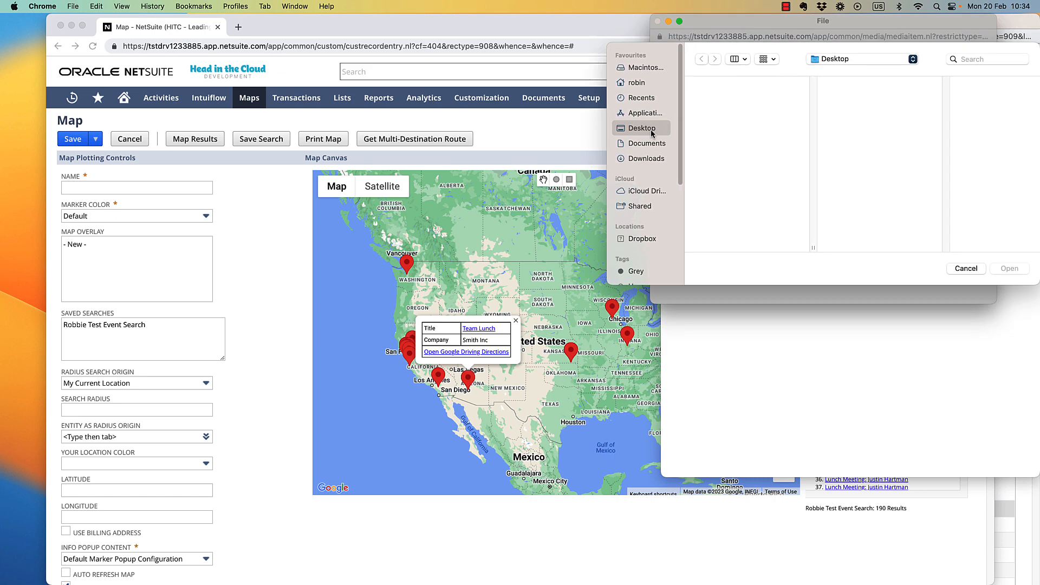
left_click(639, 160)
left_click(738, 87)
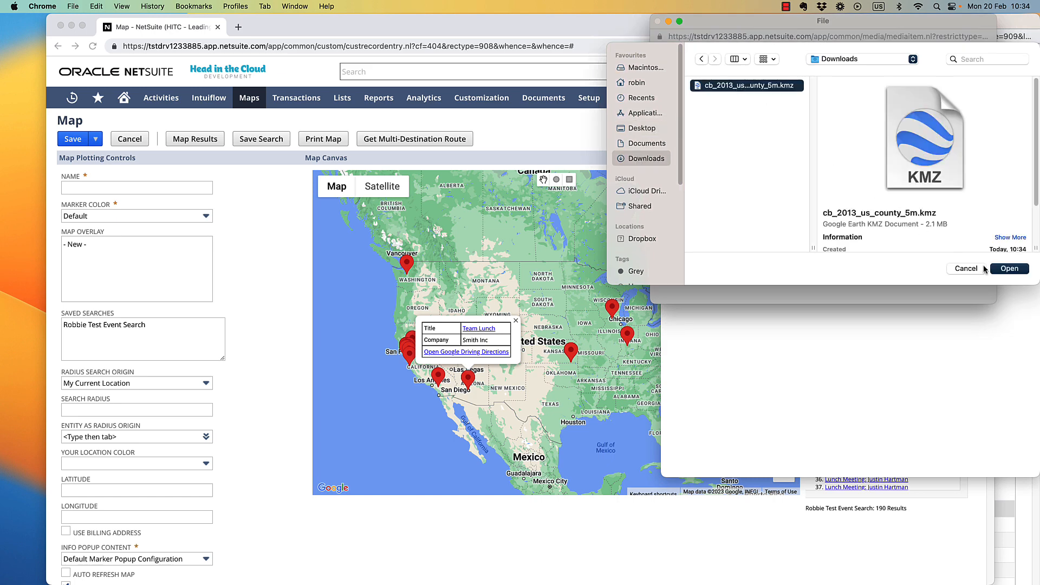
left_click(999, 269)
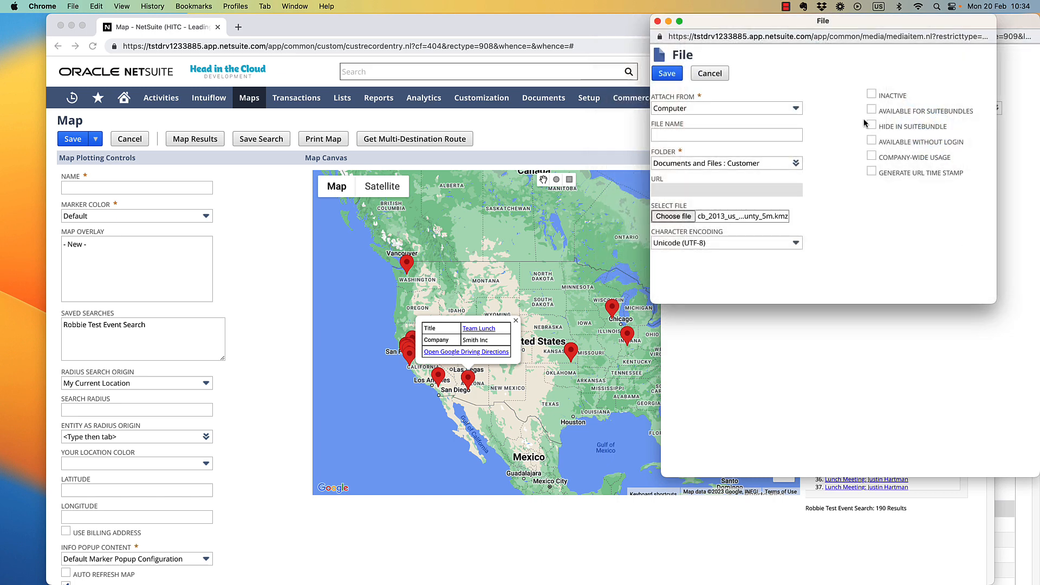
left_click(871, 139)
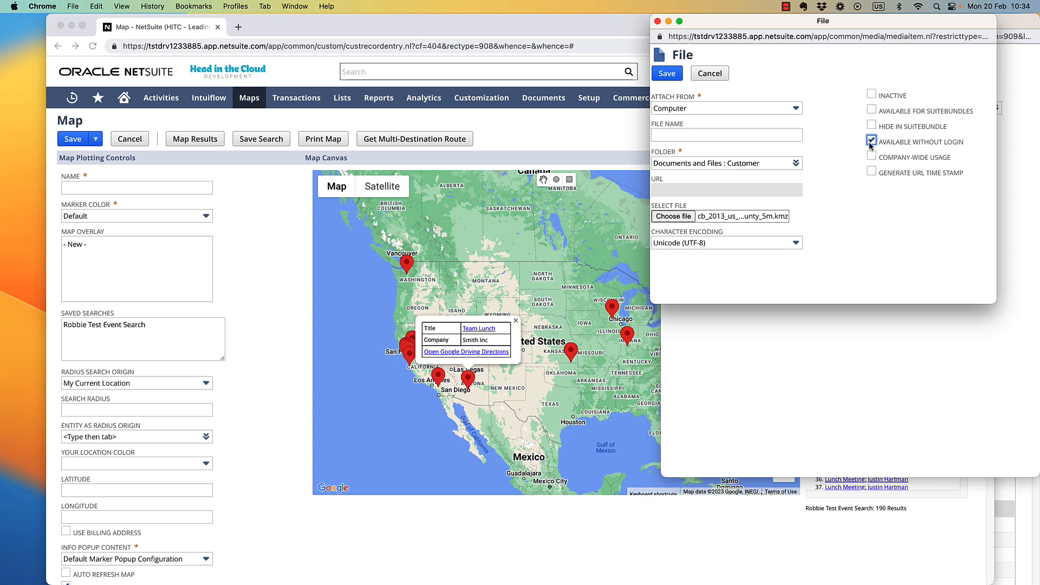
left_click(668, 76)
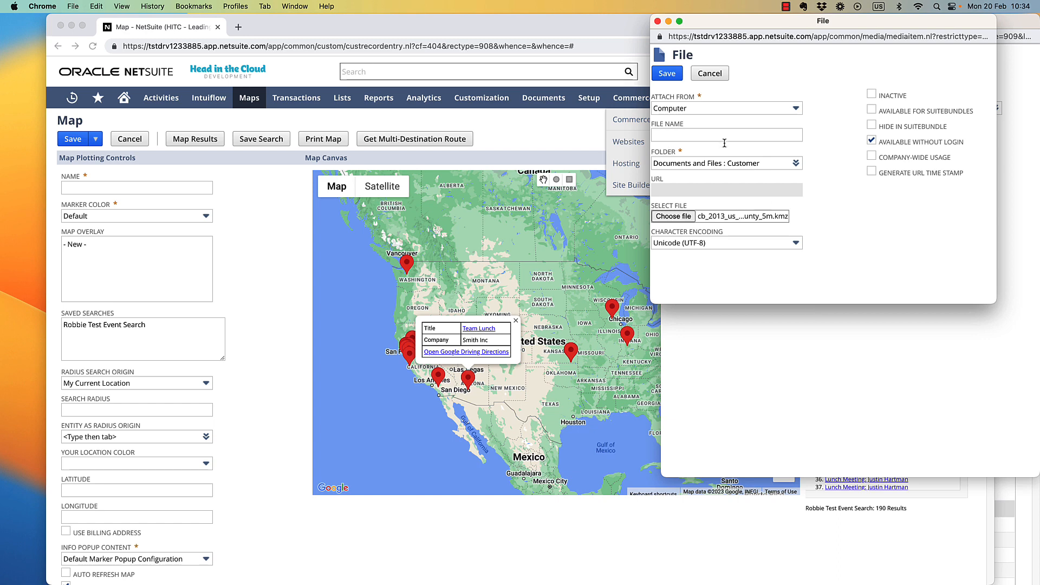
left_click(678, 73)
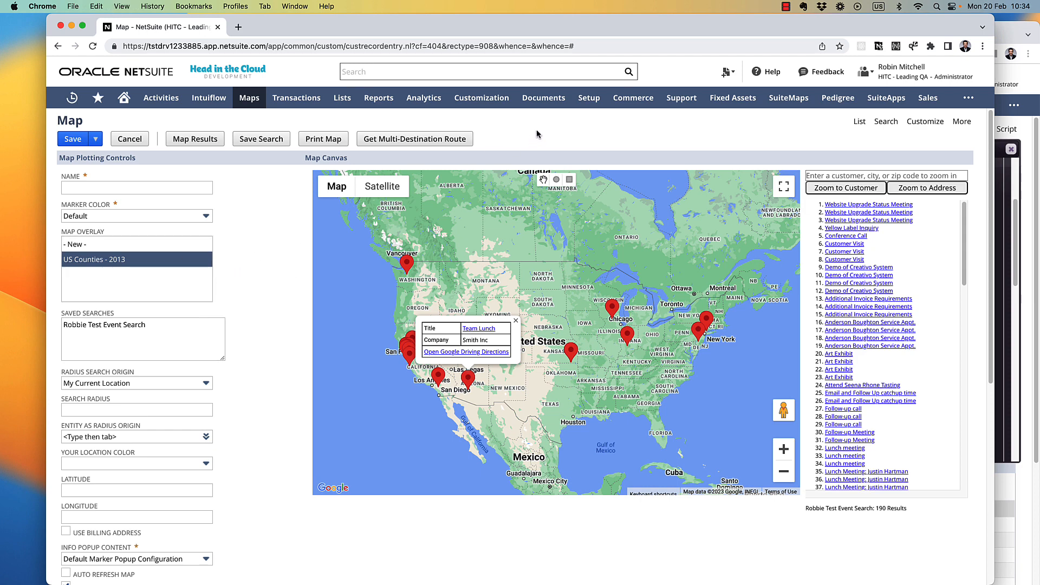
Inspect the map page's log output in the browser console and close the console
key("super+alt+j")
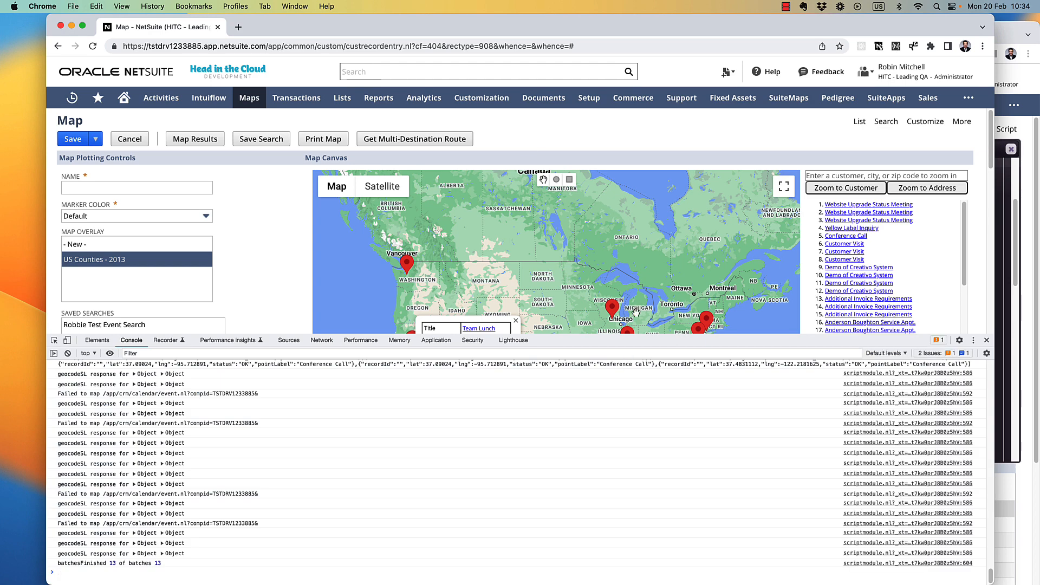
left_click(986, 340)
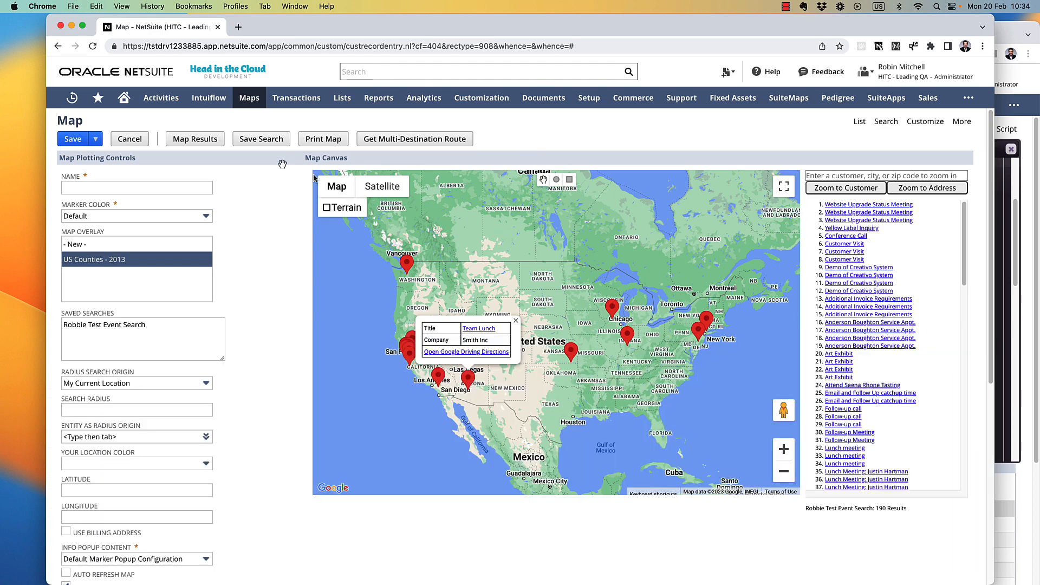
Start a new map record from the Maps records
mouse_move(244, 106)
mouse_move(263, 142)
mouse_move(370, 142)
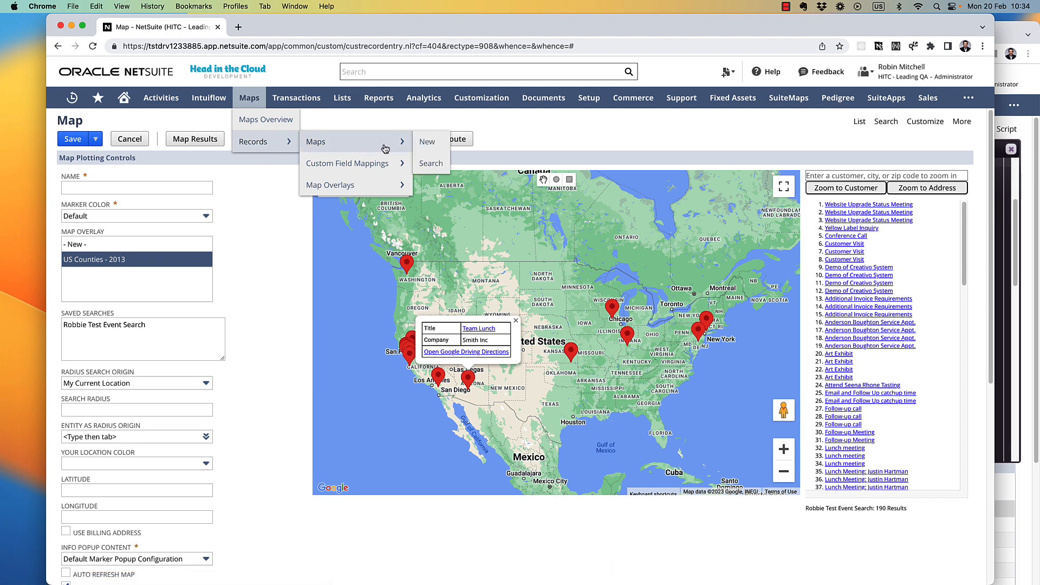
left_click(427, 144)
left_click(551, 229)
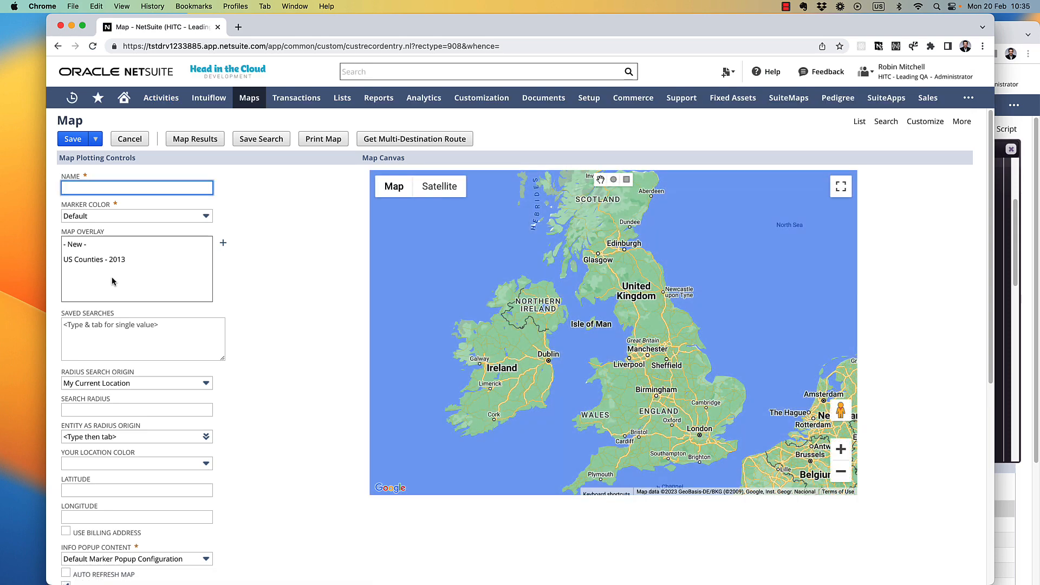
Apply the US Counties - 2013 overlay to the new map and view the attributes of individual counties such as Weber
left_click(112, 260)
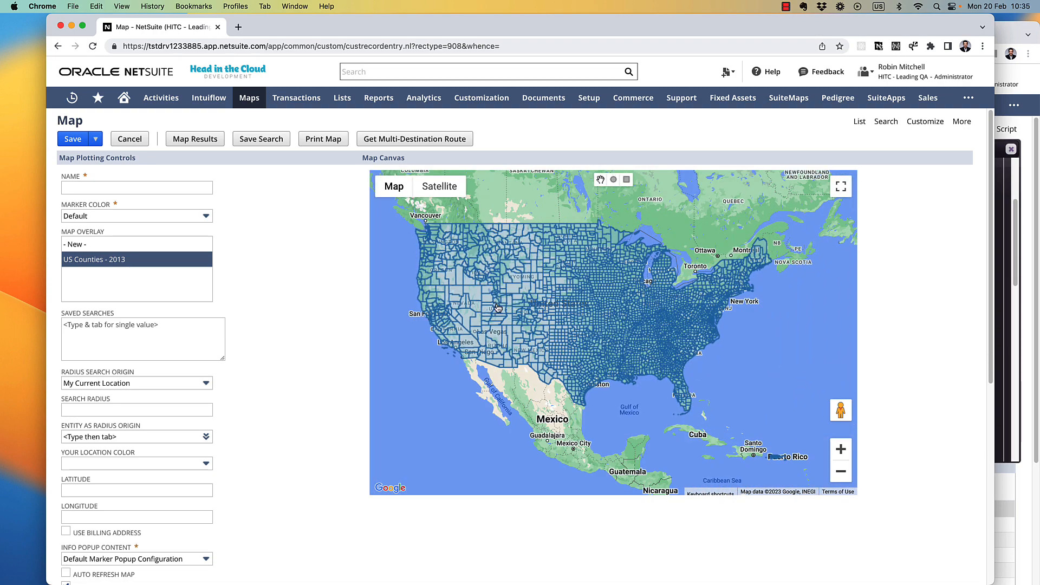
left_click(533, 291)
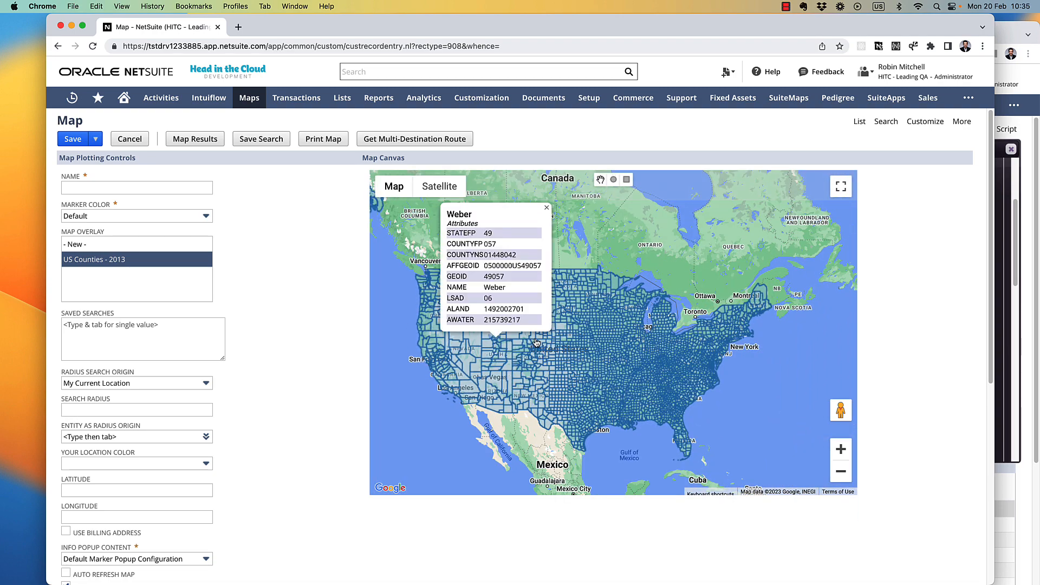
left_click(582, 362)
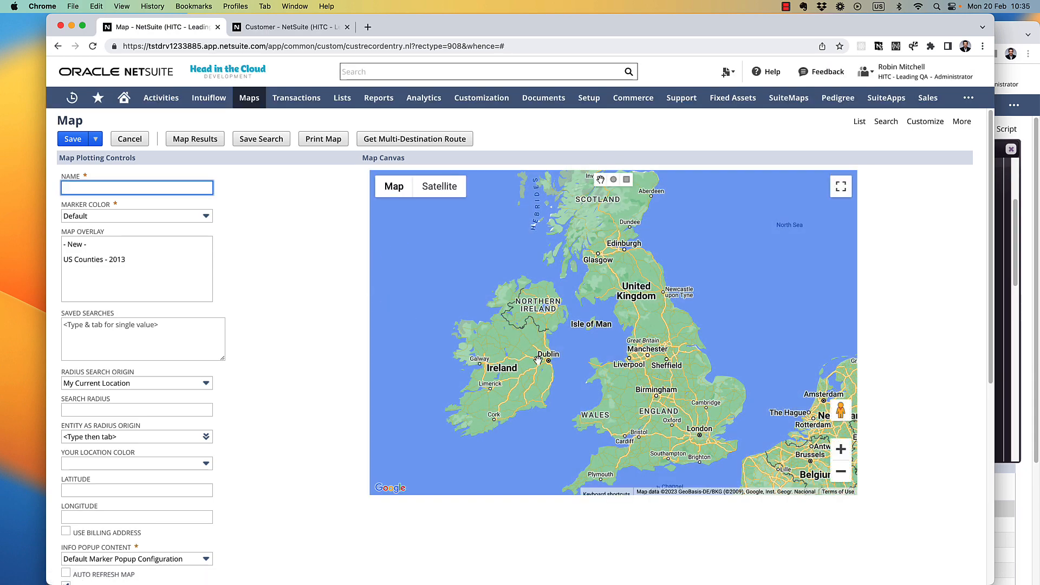
scroll(538, 360, "down", 2)
left_click_drag(538, 359, 861, 302)
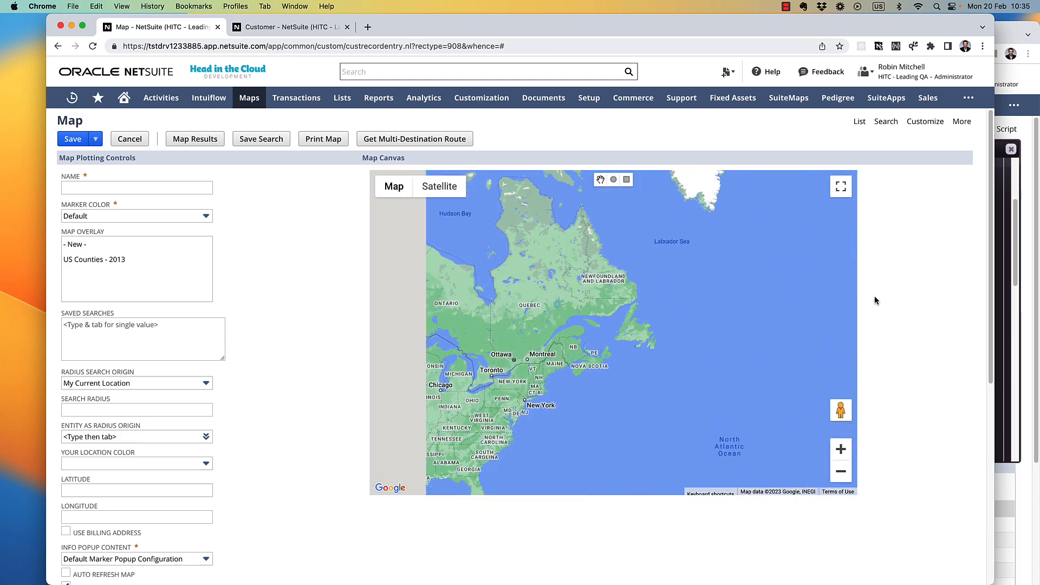
left_click_drag(681, 340, 888, 327)
left_click_drag(716, 351, 554, 280)
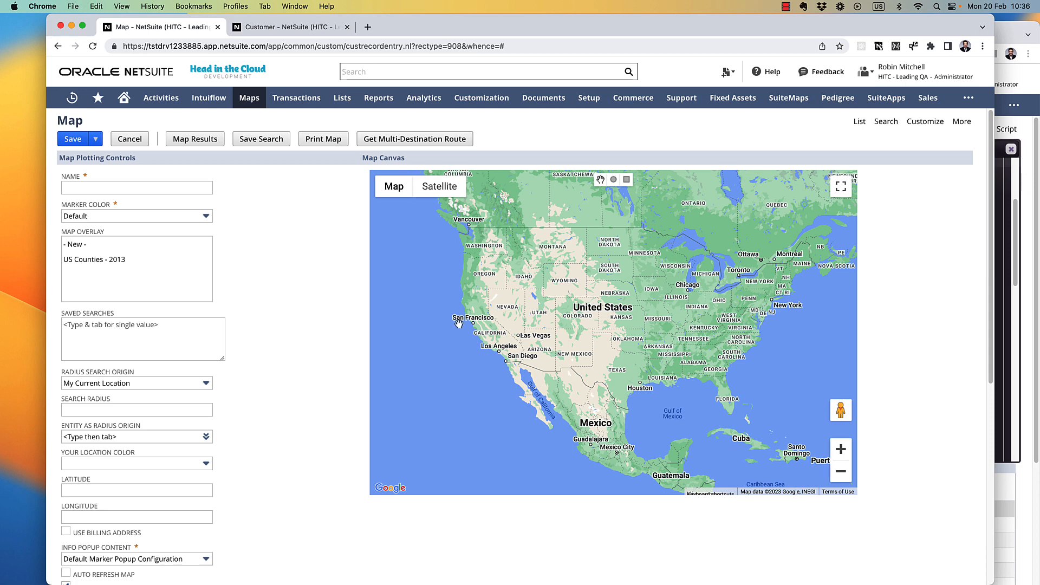
Look up the internal ID in the web address of the West Covina Builders Distributors customer record and return to the map page
left_click(265, 28)
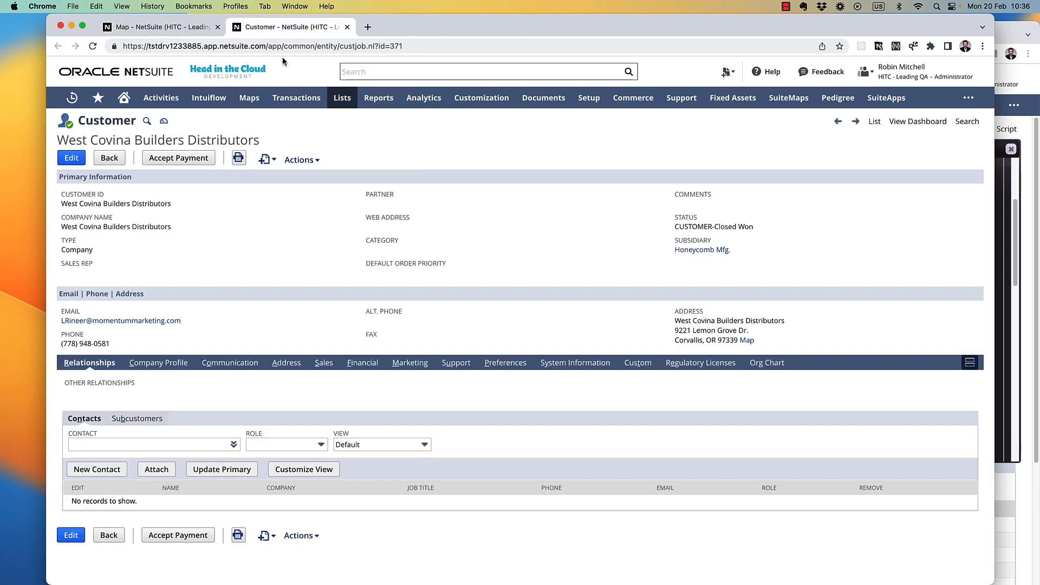
double_click(405, 46)
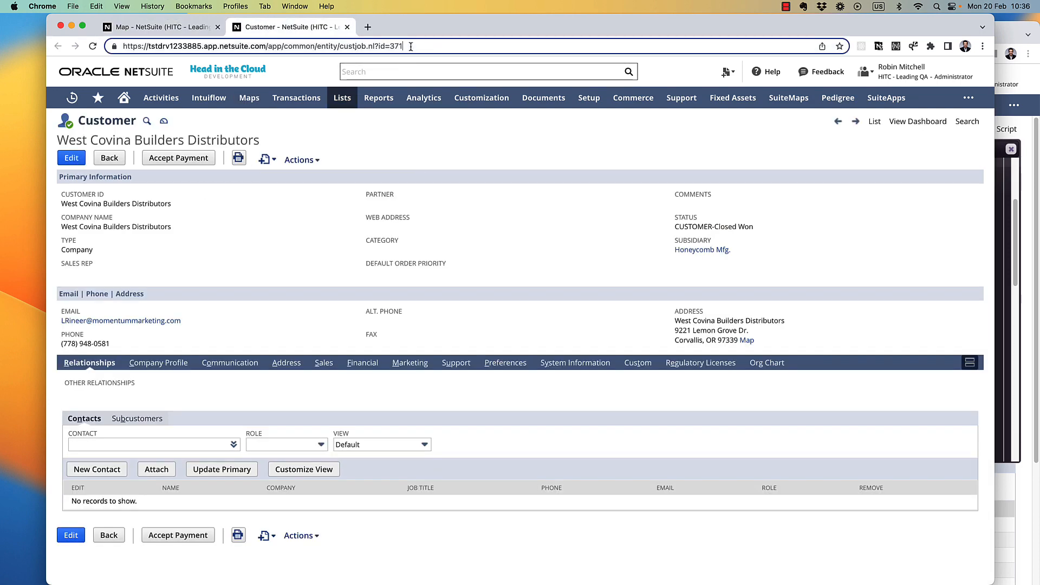
left_click(183, 29)
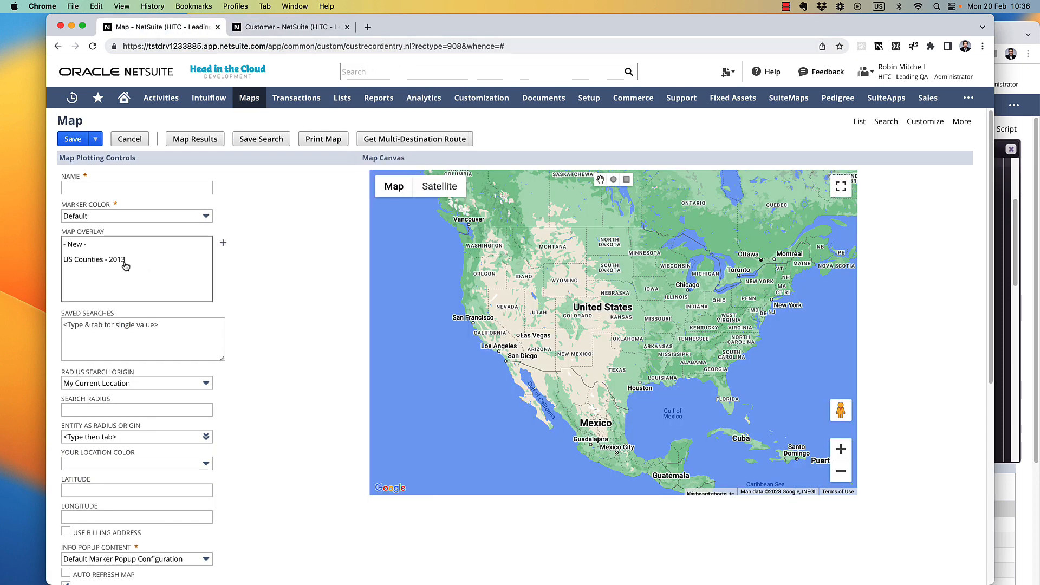
Replace the whence parameter in the map's URL with customerId set to the customer's internal ID, add kml=1, and load the page
double_click(479, 46)
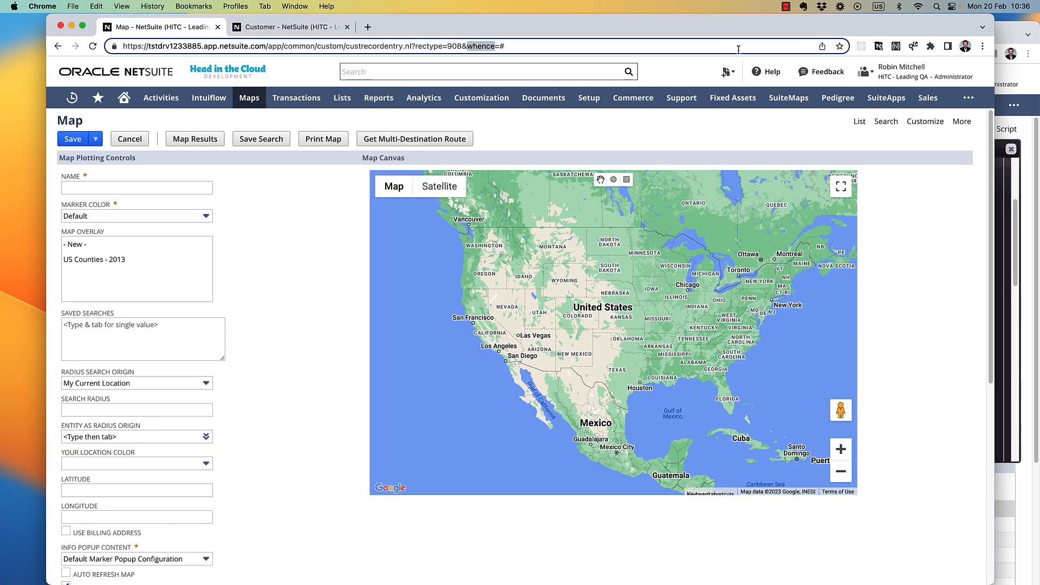
type("customerId")
key("End")
key("BackSpace")
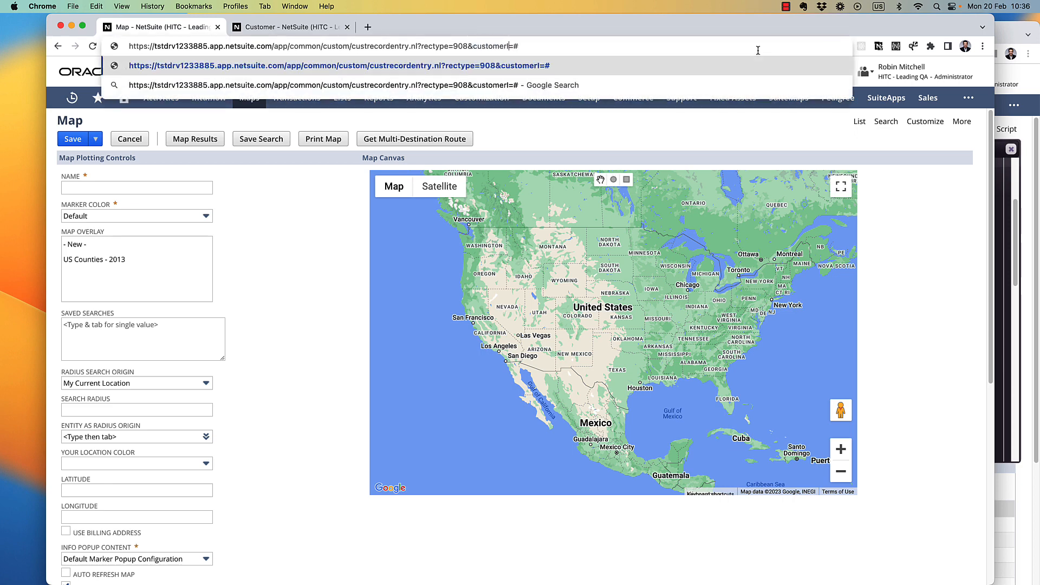
type("371")
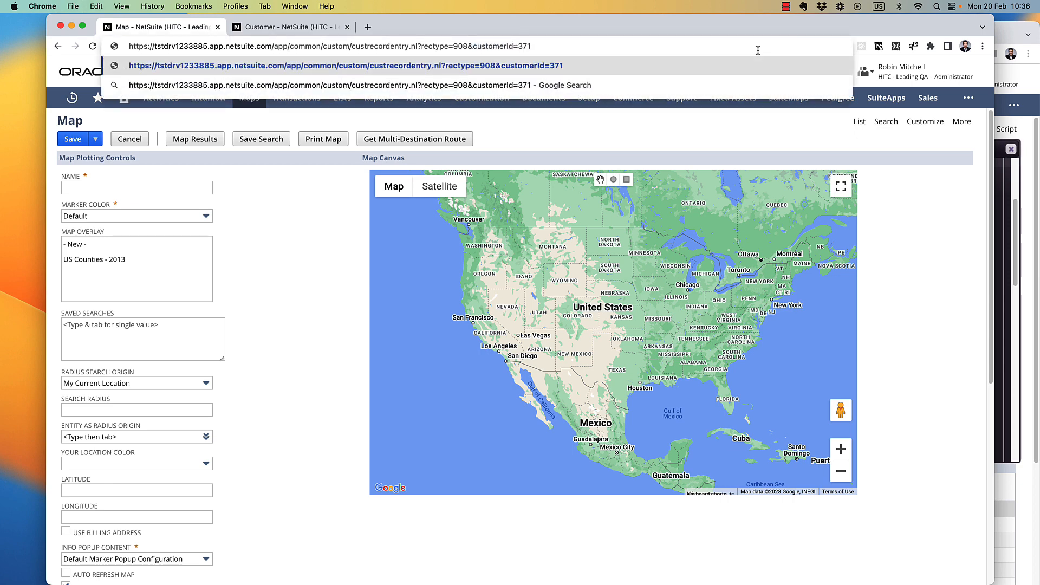
type("&kml=1")
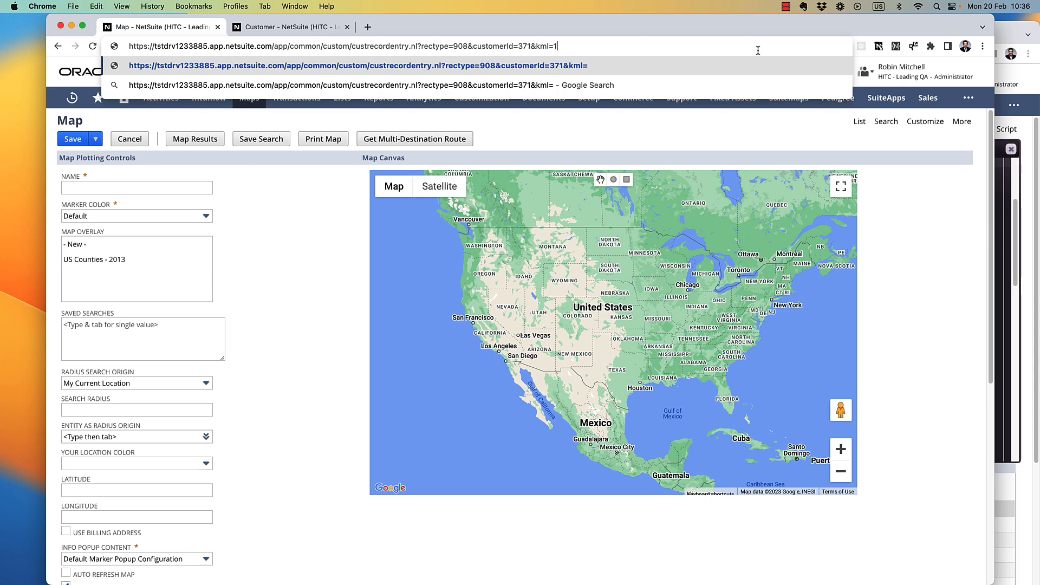
key("Return")
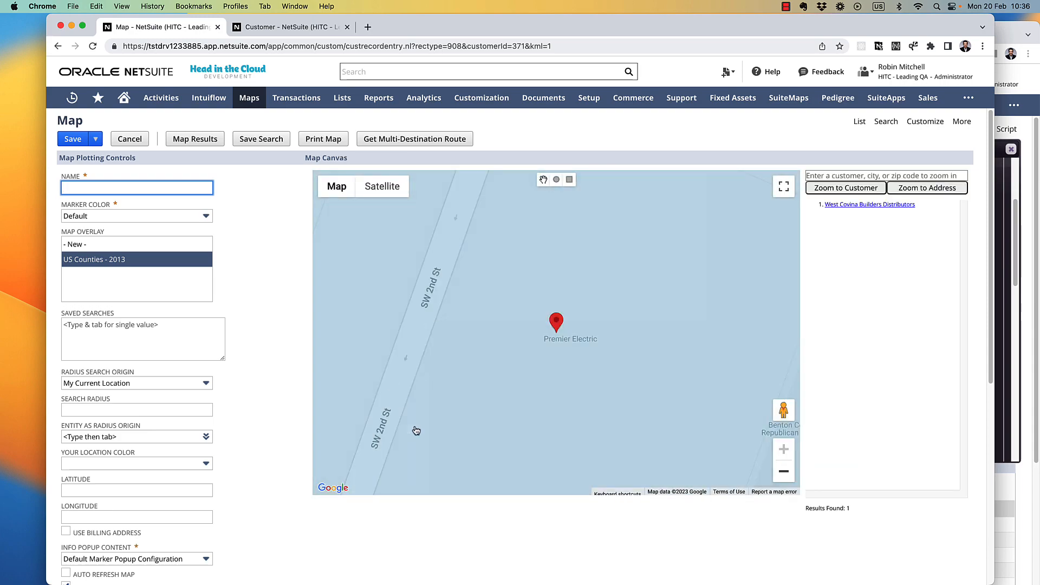
View the West Covina Builders Distributors marker among the surrounding Oregon counties and open its info popup
left_click(784, 475)
left_click(784, 474)
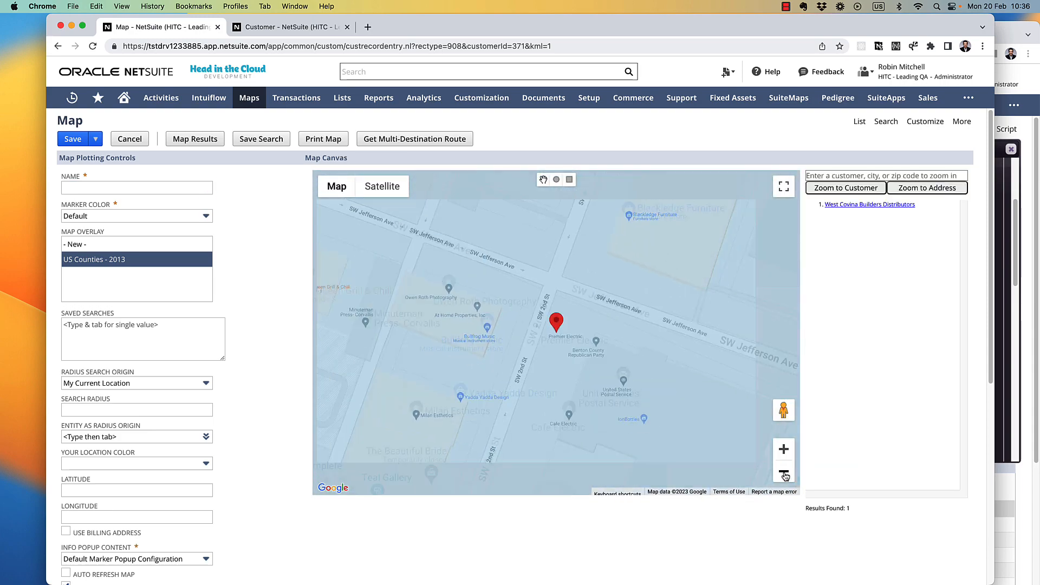
left_click(783, 474)
left_click(784, 475)
left_click(784, 474)
left_click(784, 474)
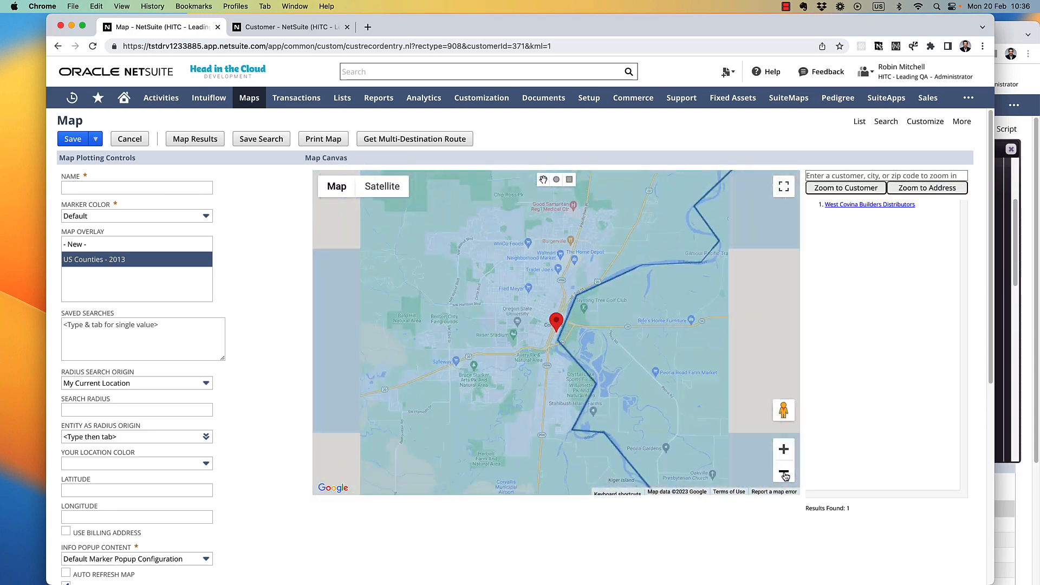
left_click(783, 475)
left_click(784, 474)
left_click(784, 474)
left_click(784, 475)
left_click(784, 474)
left_click(554, 321)
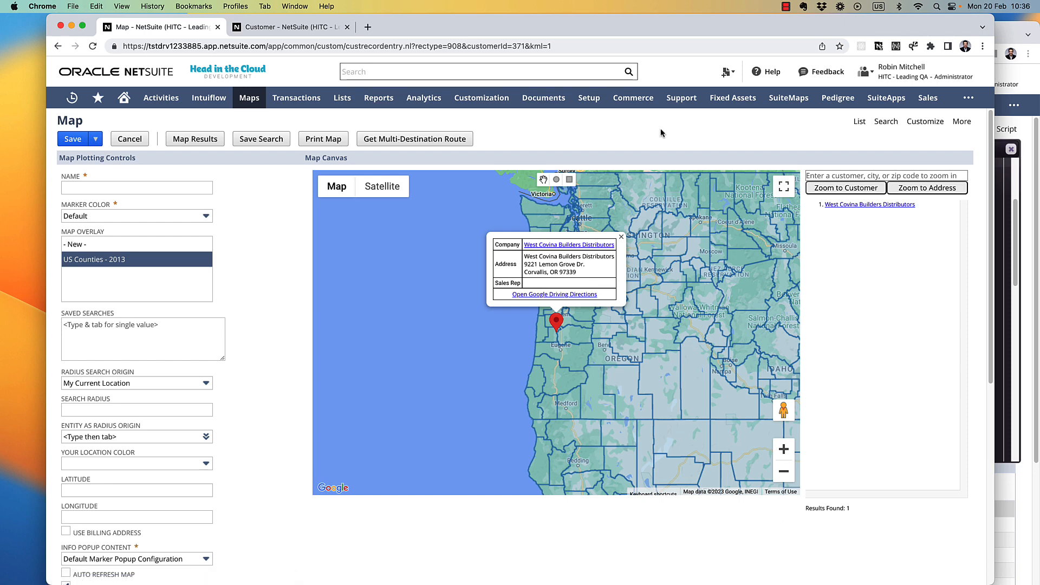
Open the role list in a separate tab and edit the 15: CFO role
mouse_move(589, 98)
mouse_move(599, 336)
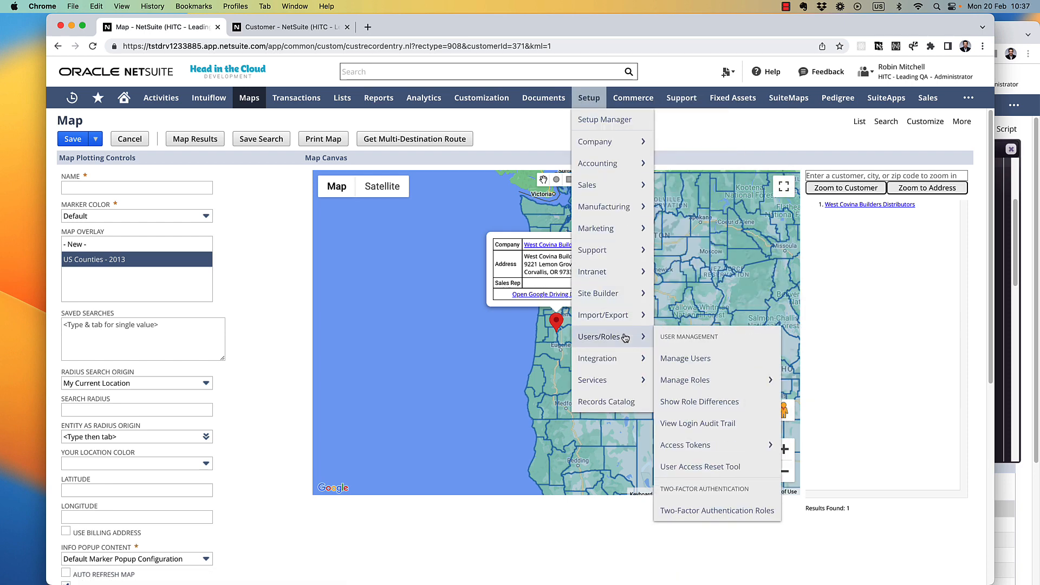
left_click(695, 386, "super")
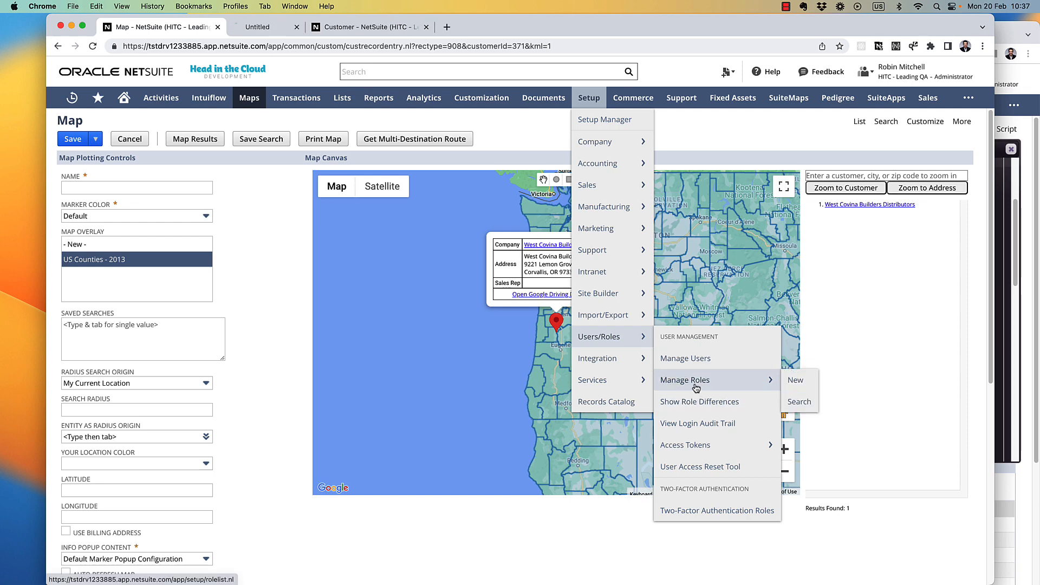
left_click(276, 27)
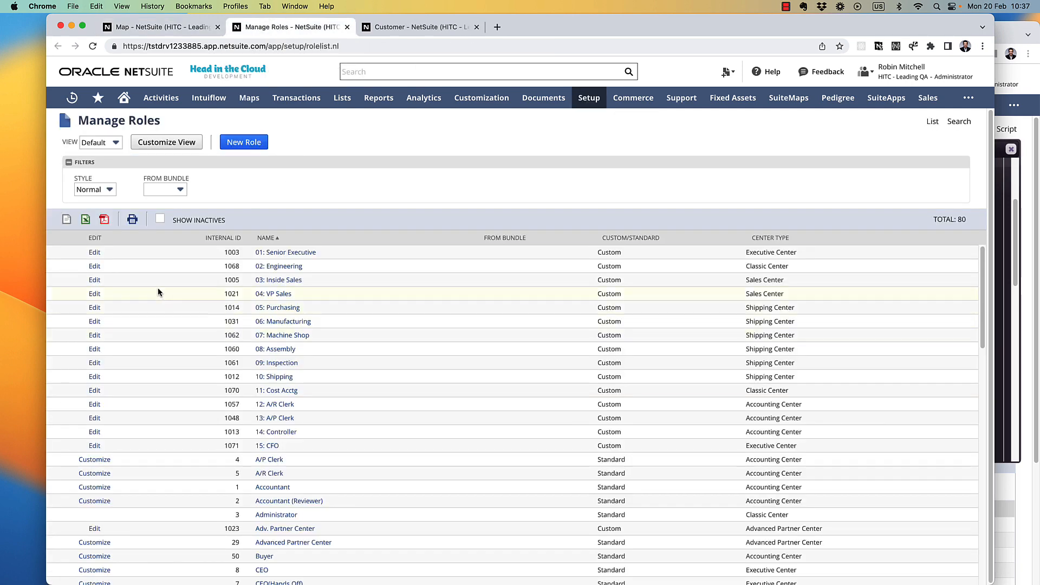
left_click(94, 447)
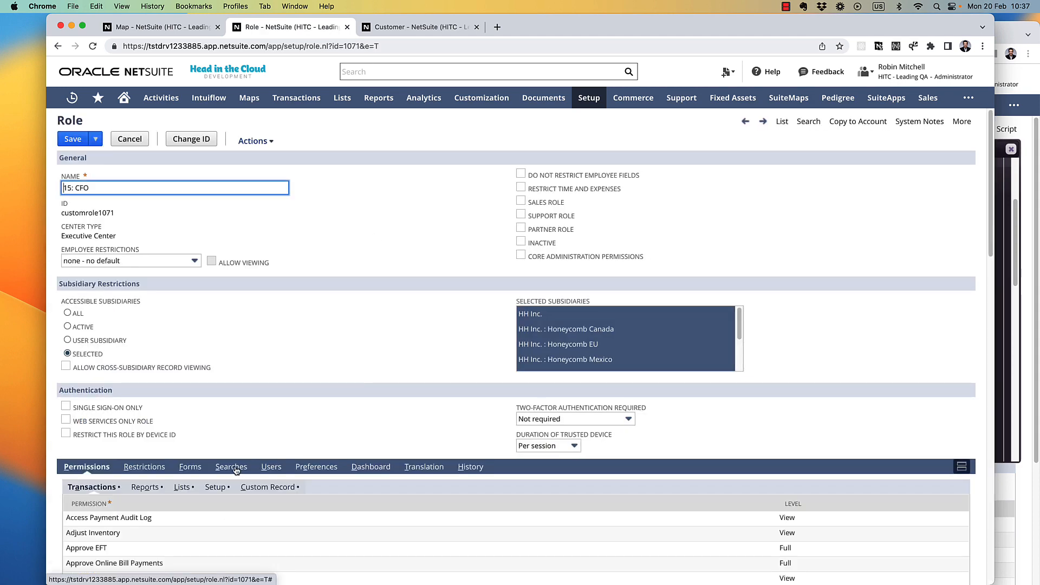
Examine the CFO role's list permissions, including the level of its Custom Record Entries permission
left_click(180, 487)
scroll(284, 324, "up", 5)
scroll(284, 324, "up", 6)
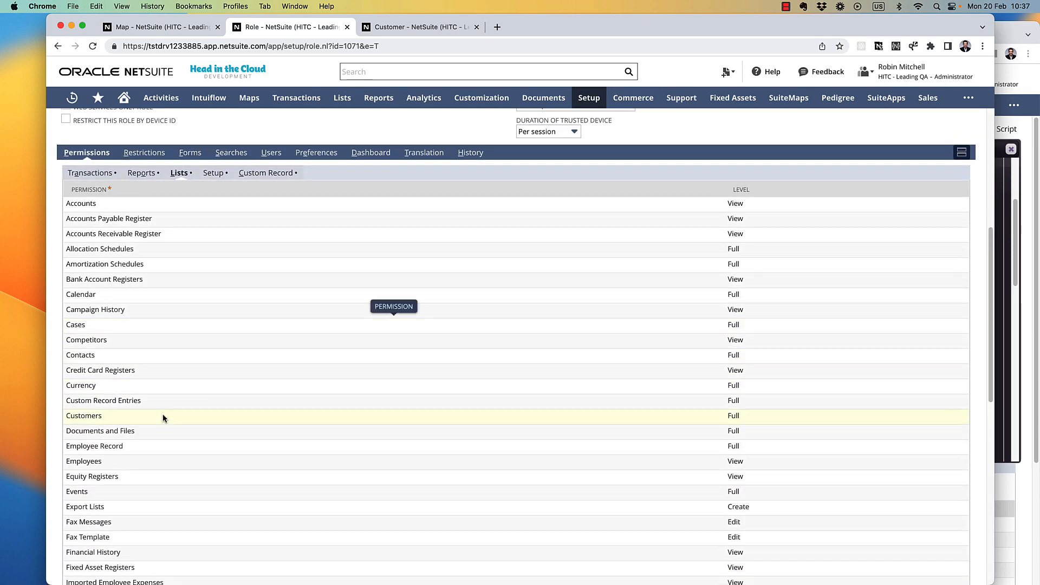
left_click(120, 403)
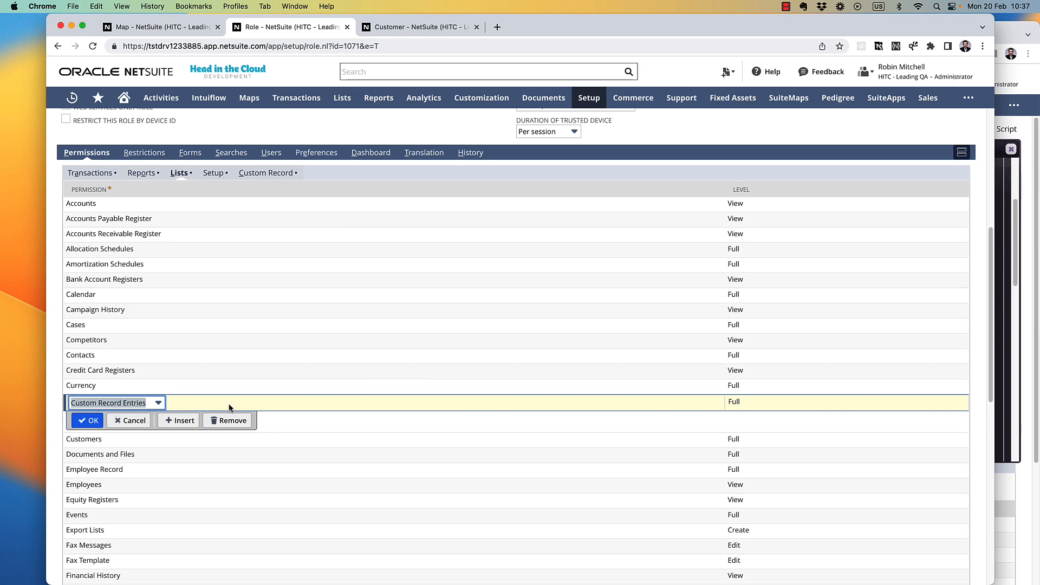
scroll(277, 405, "up", 15)
scroll(211, 424, "down", 8)
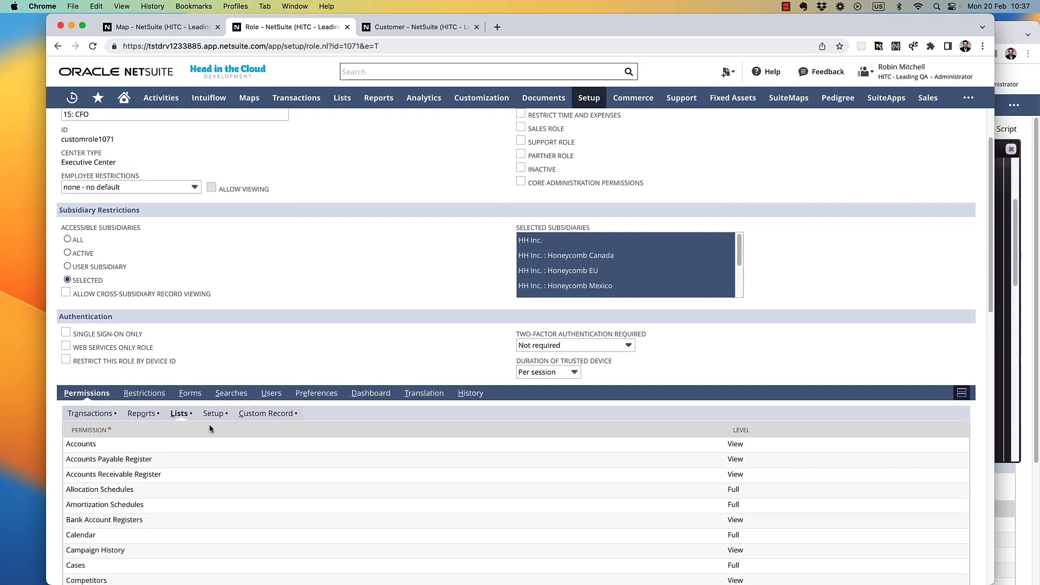
scroll(182, 386, "down", 5)
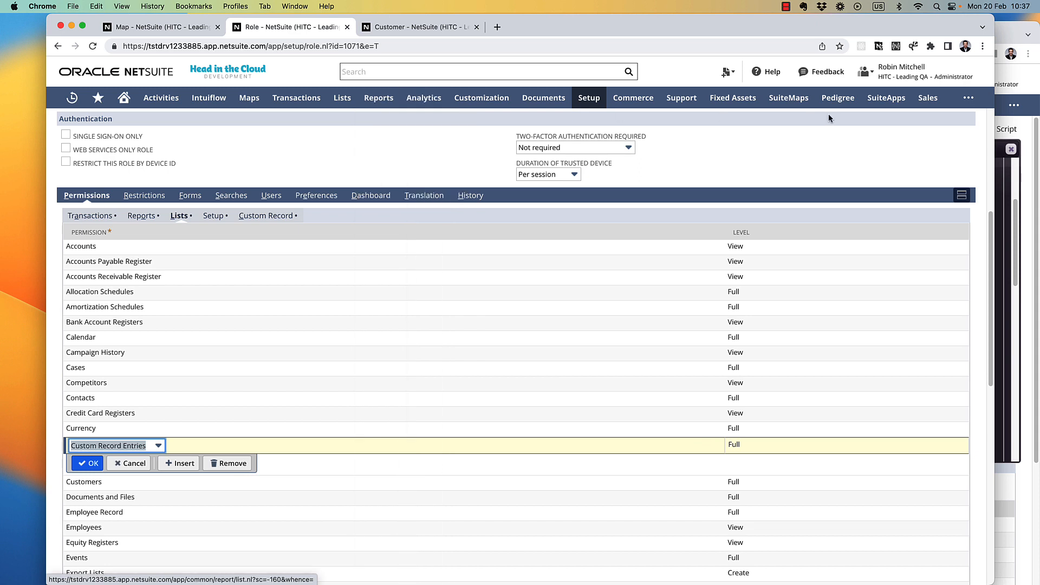
Search NetSuite globally for hitc-maps
left_click(378, 71)
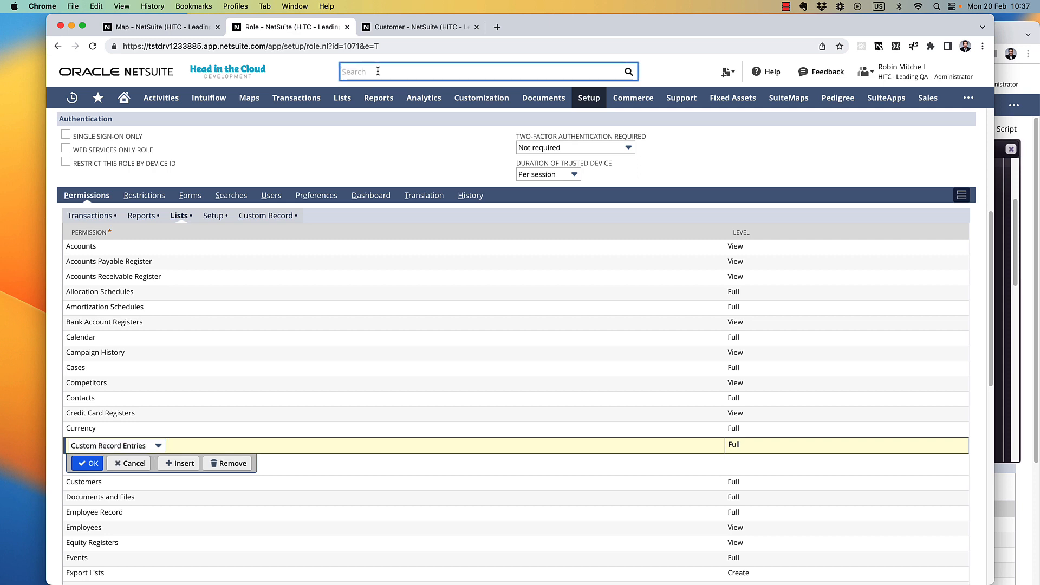
type("hitc-maps")
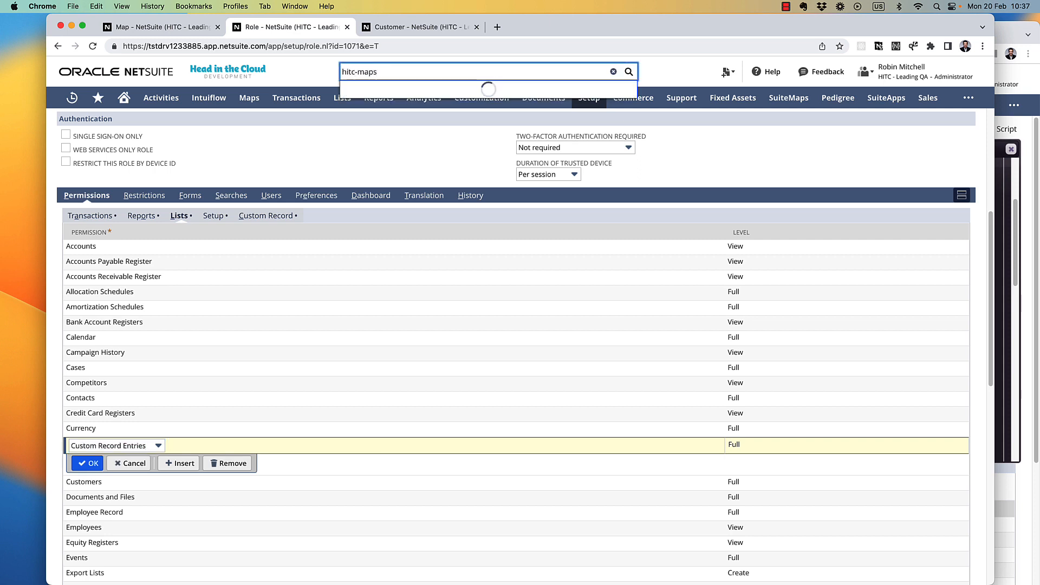